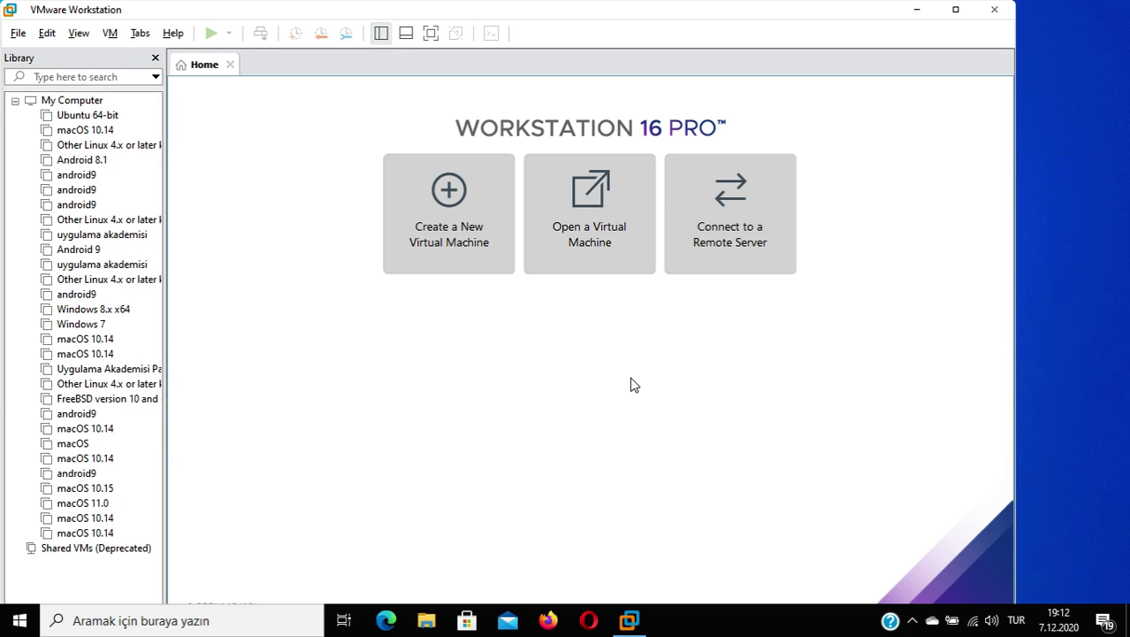
Open File Explorer and go from the Masaüstü through the user's personal folder to the İndirilenler folder.
key(super+e)
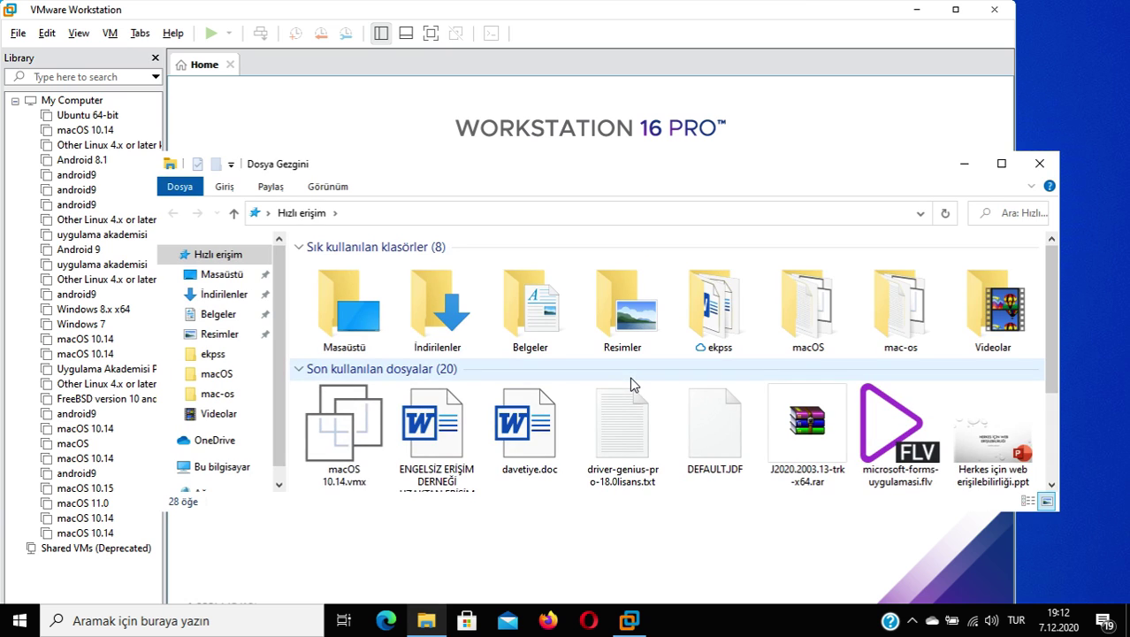
key(Return)
key(s)
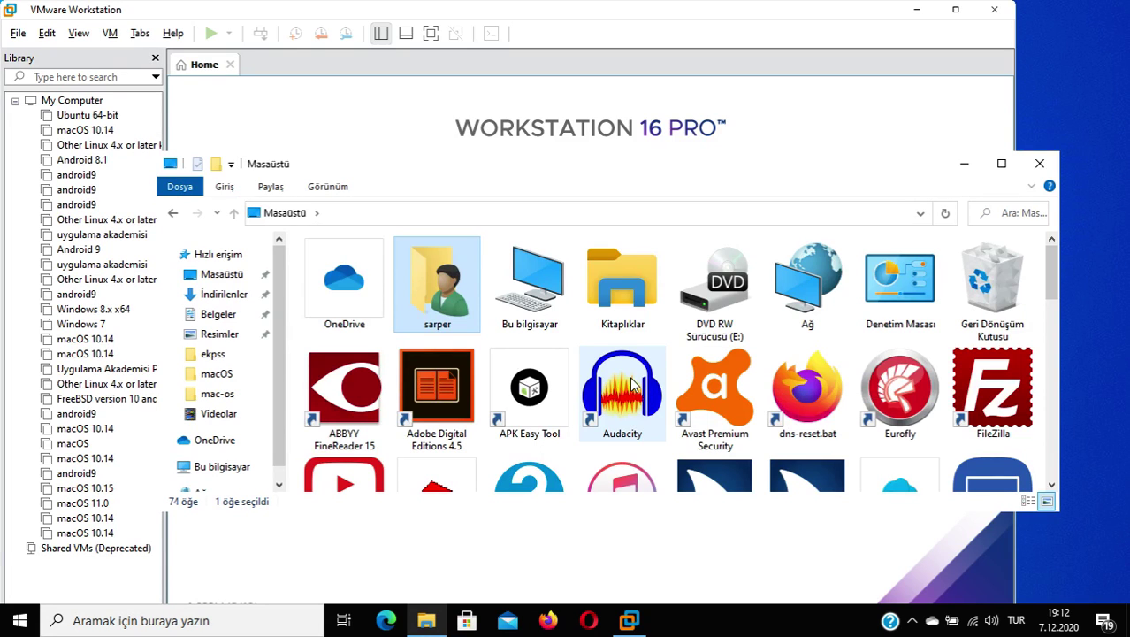
key(Return)
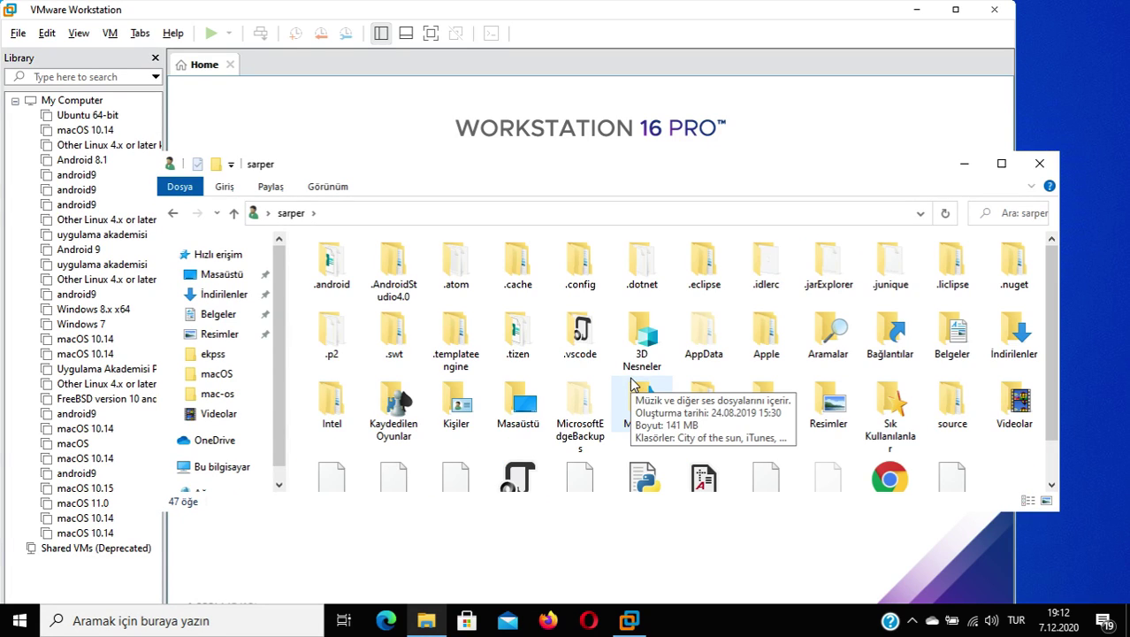
key(i)
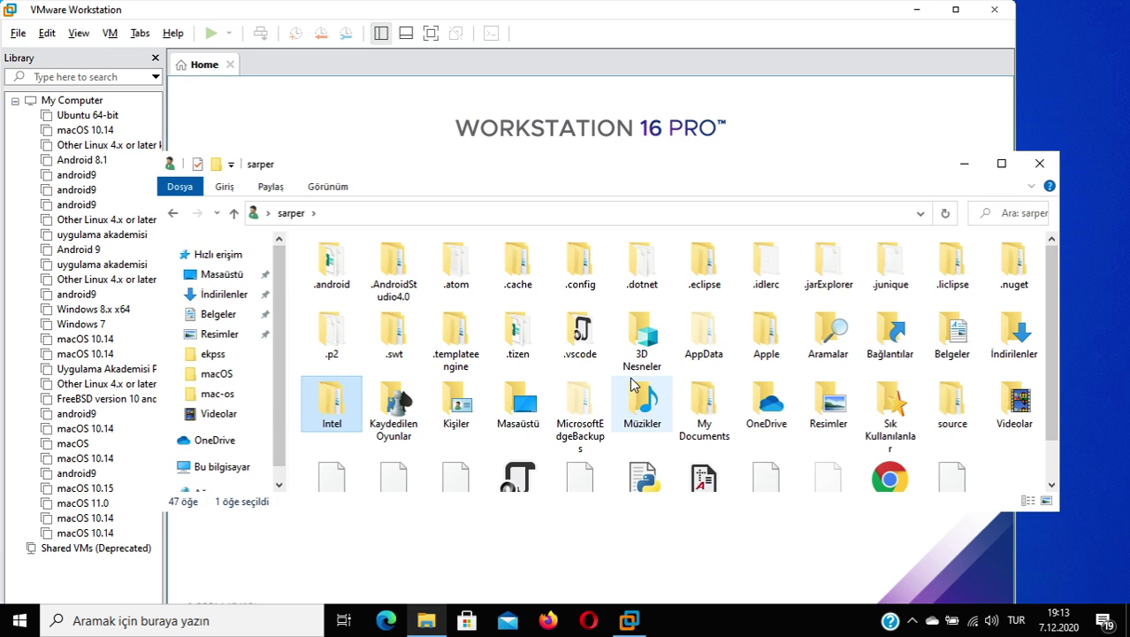
key(i)
key(Return)
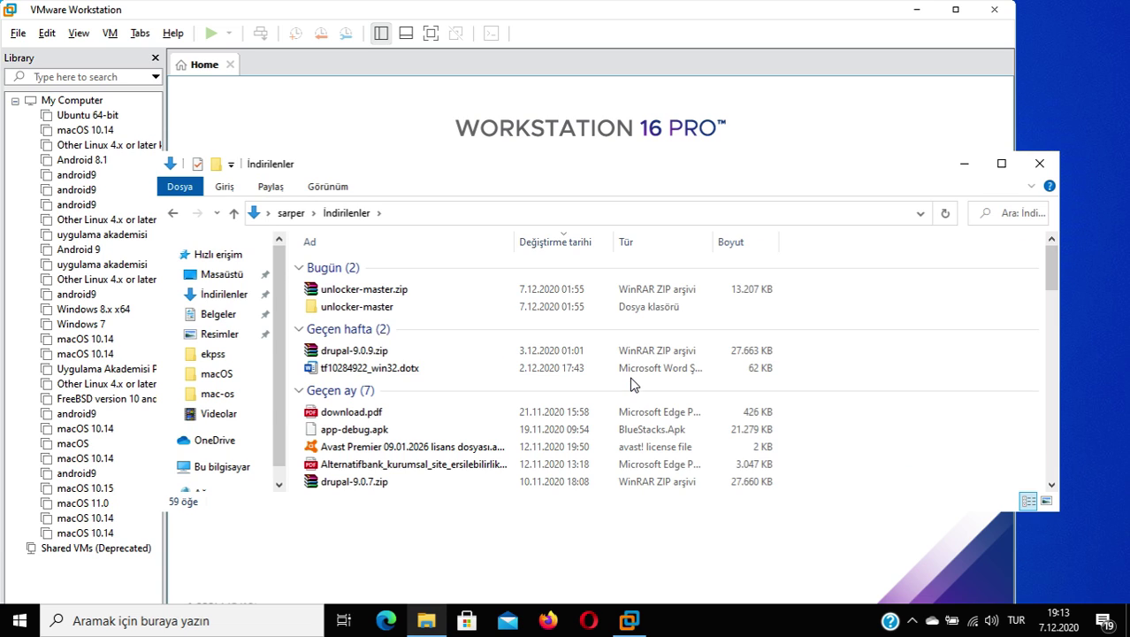
Open the nested unlocker-master folder within unlocker-master and select the win-install.cmd file.
key(u)
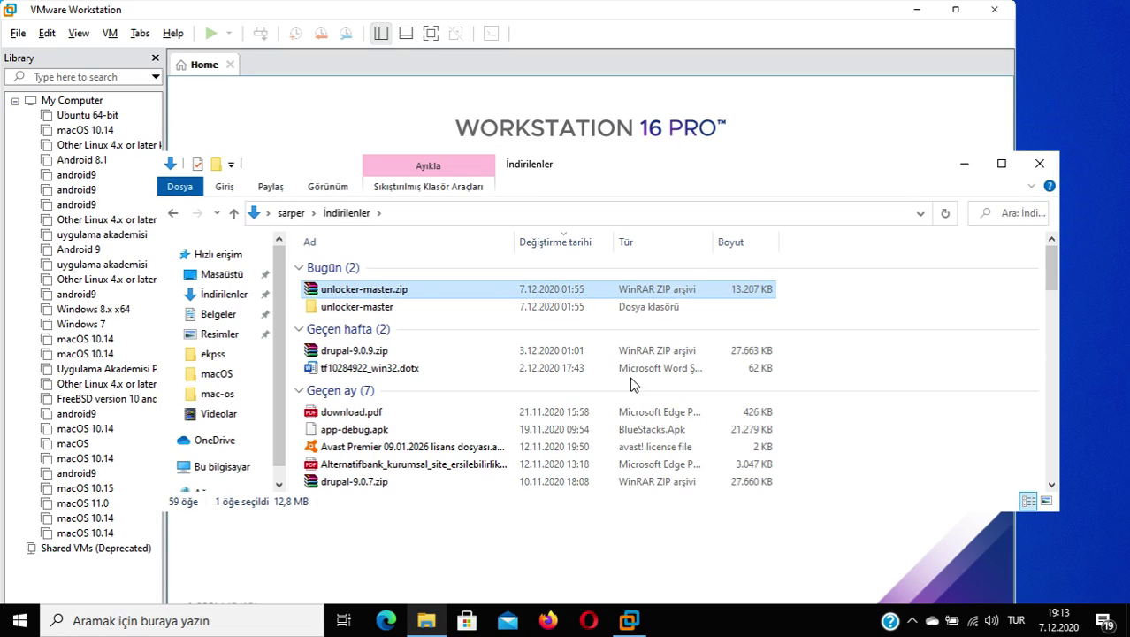
key(u)
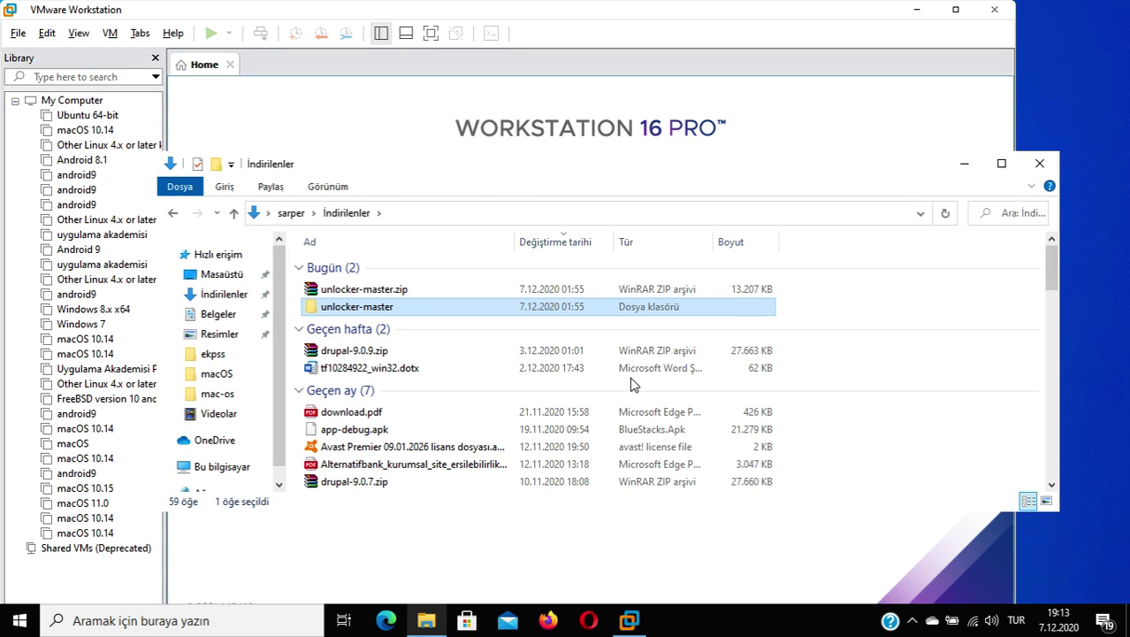
key(Return)
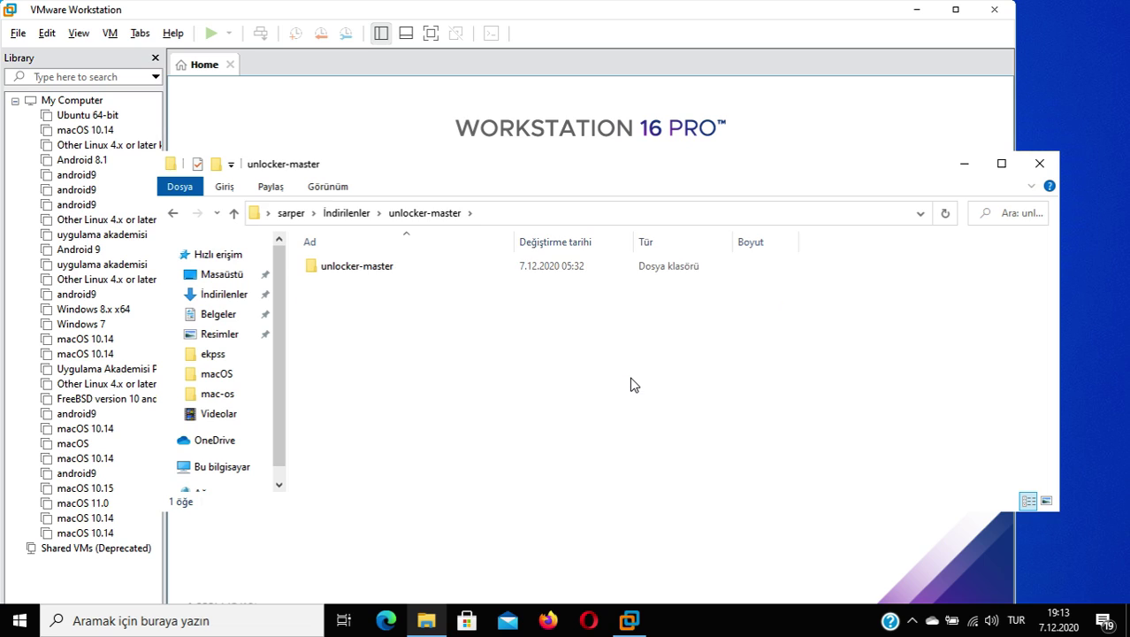
key(u)
key(Return)
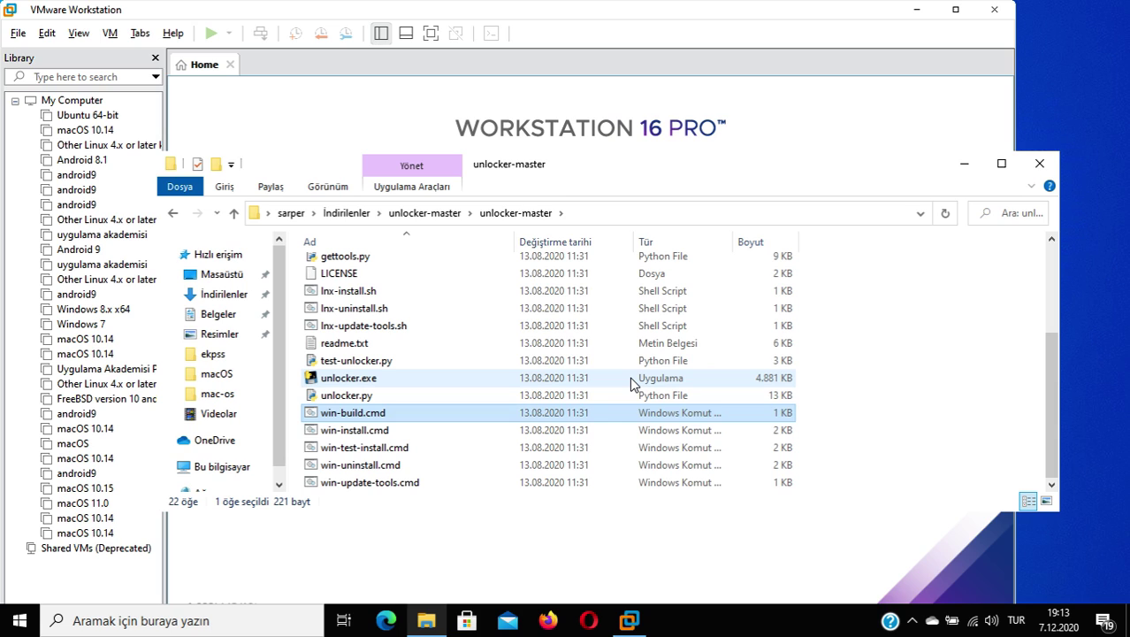
key(Down)
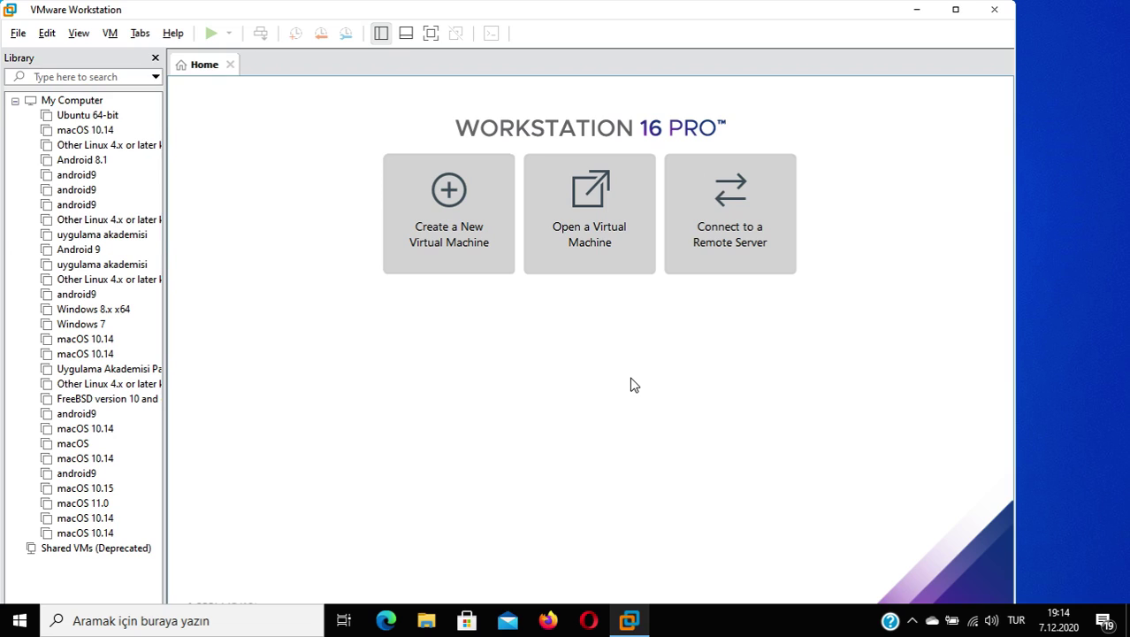
key(alt+f)
key(Right)
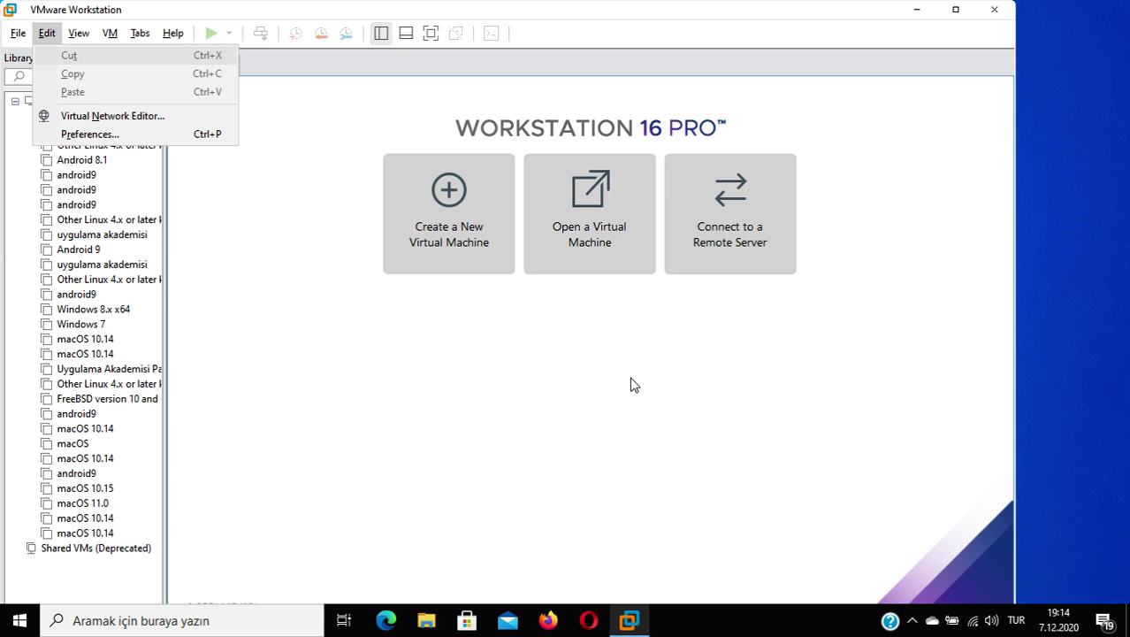
key(Right)
key(Right)
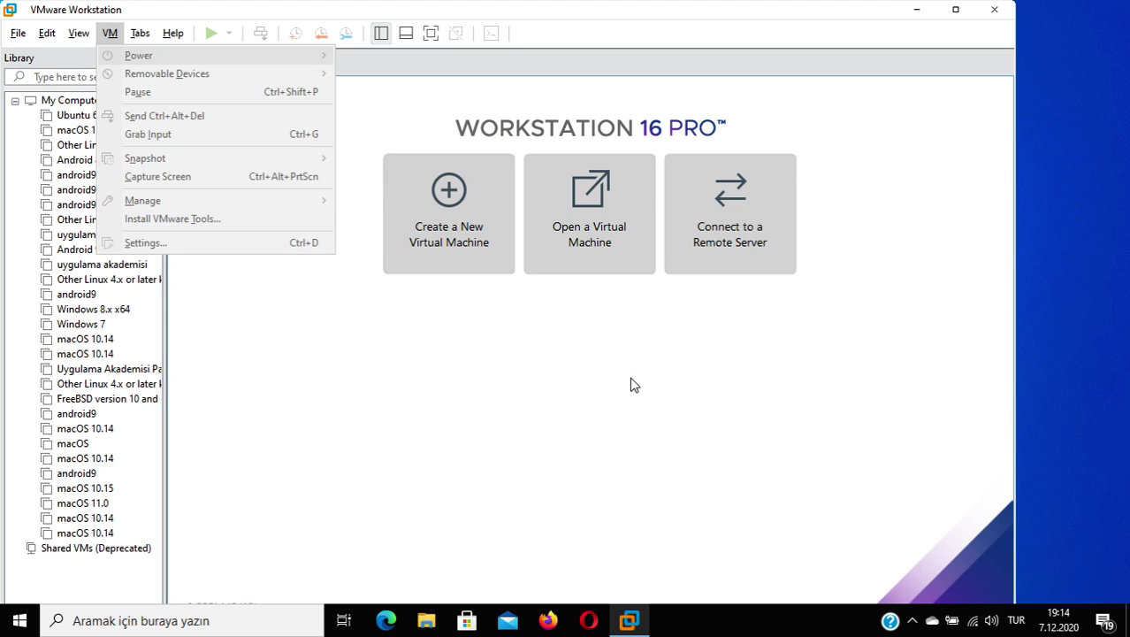
key(Left)
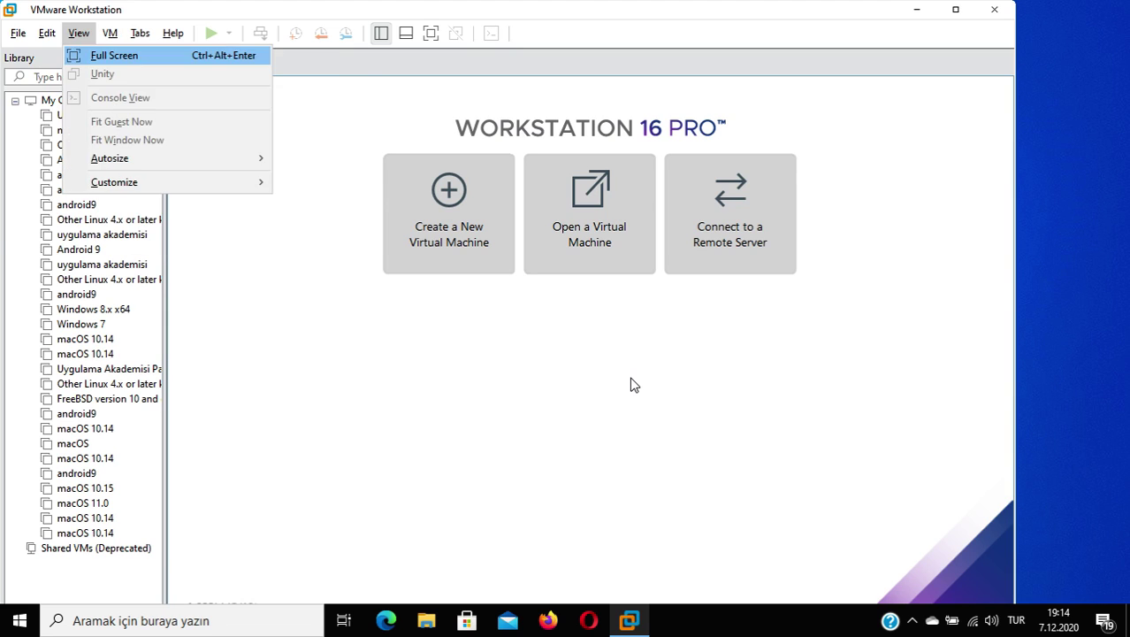
key(Right)
key(Right)
key(Right)
key(Left)
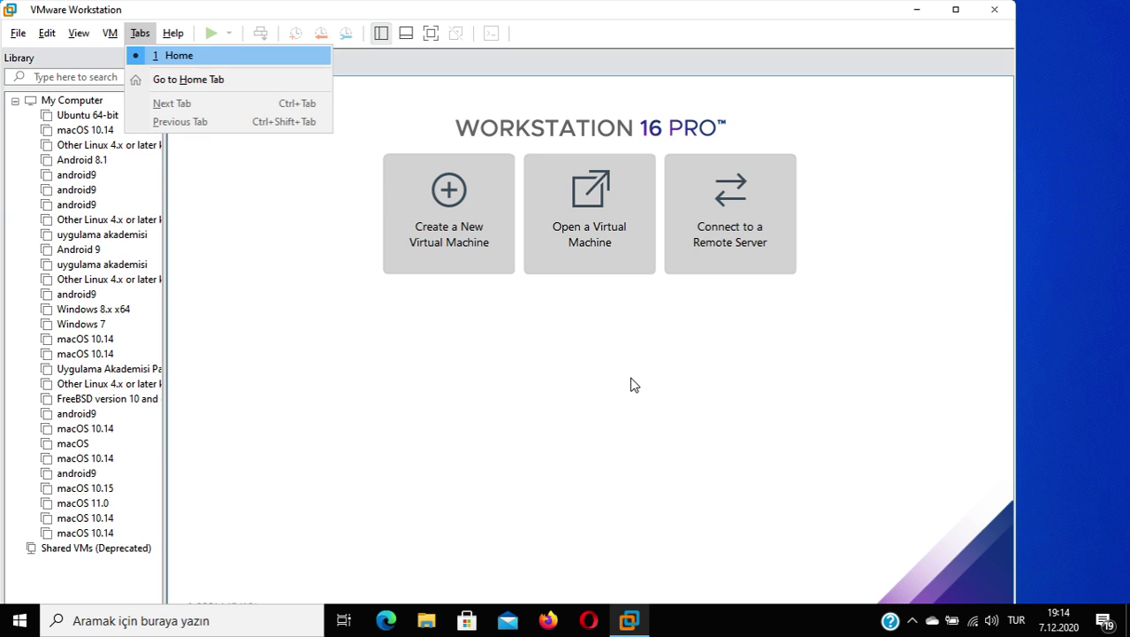
key(Right)
key(Down)
Start the New Virtual Machine wizard and continue with the Typical (recommended) configuration.
key(Right)
key(Down)
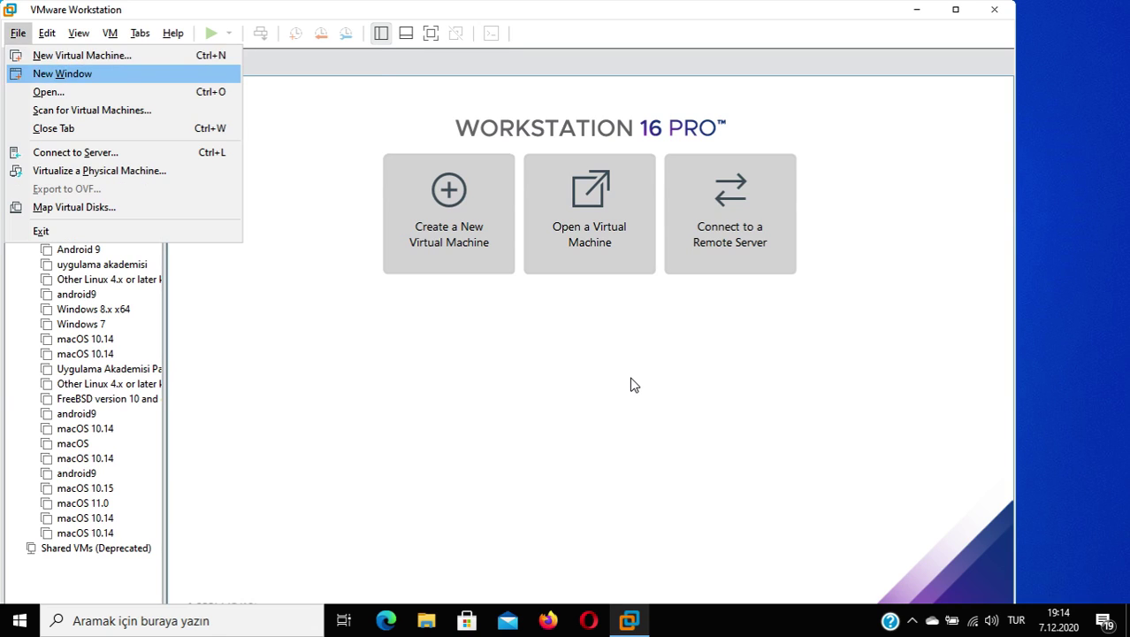
key(Up)
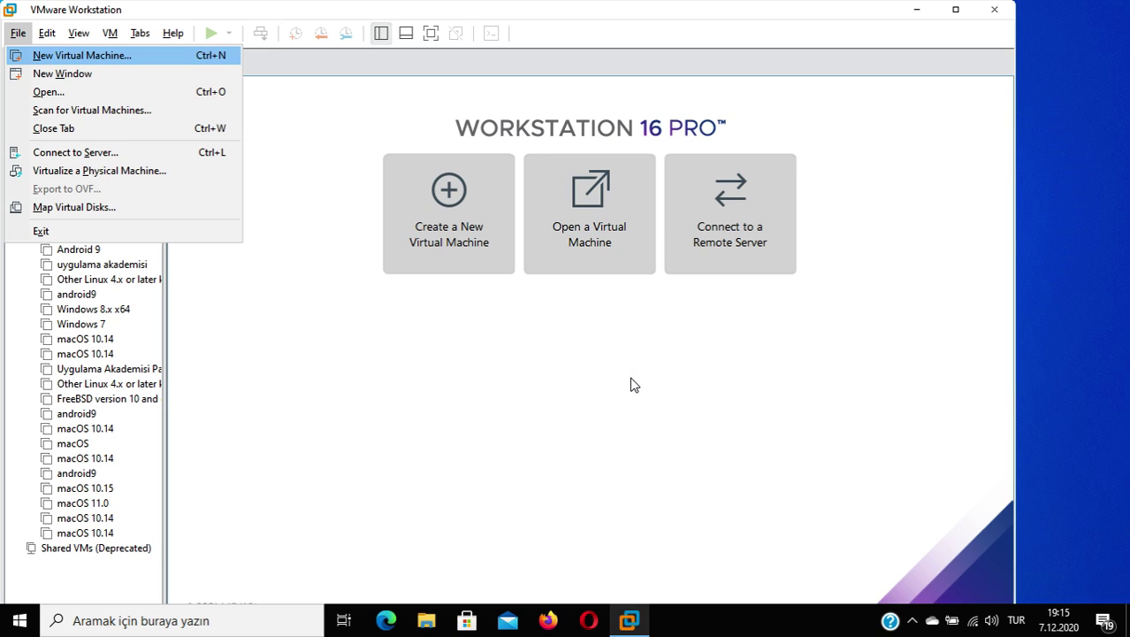
key(Escape)
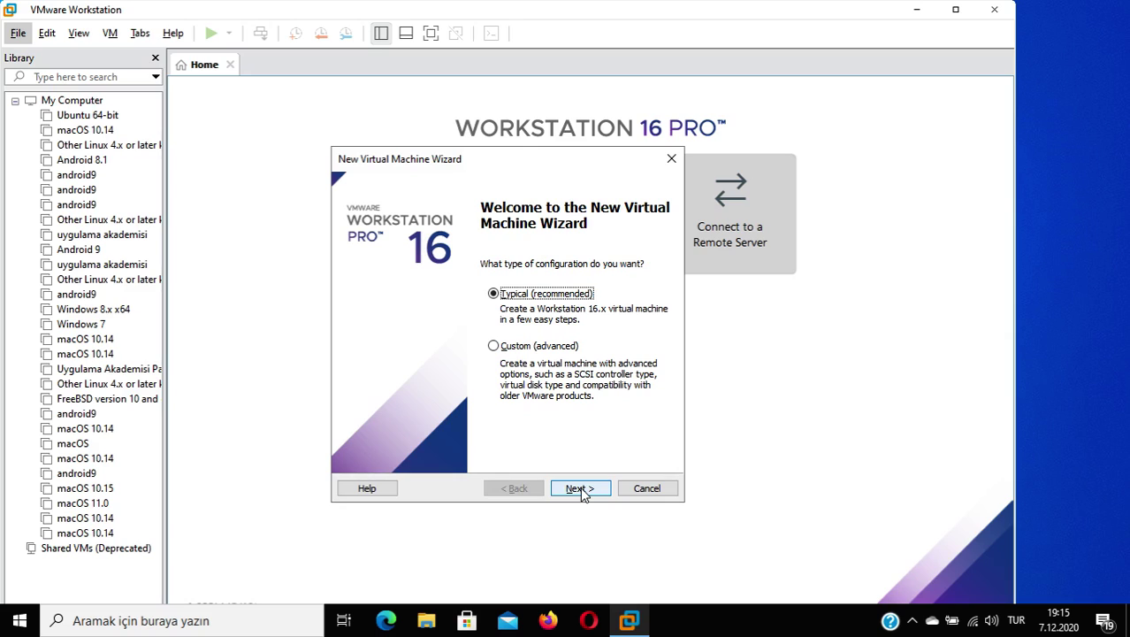
key(Tab)
key(Tab)
key(Tab)
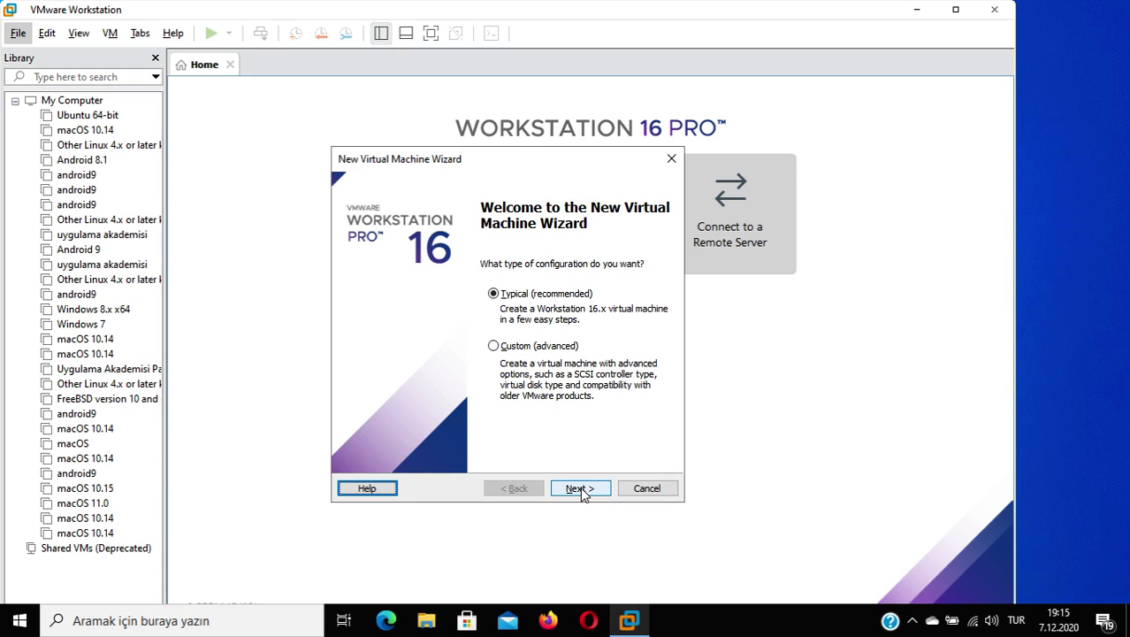
key(shift+Tab)
click(582, 493)
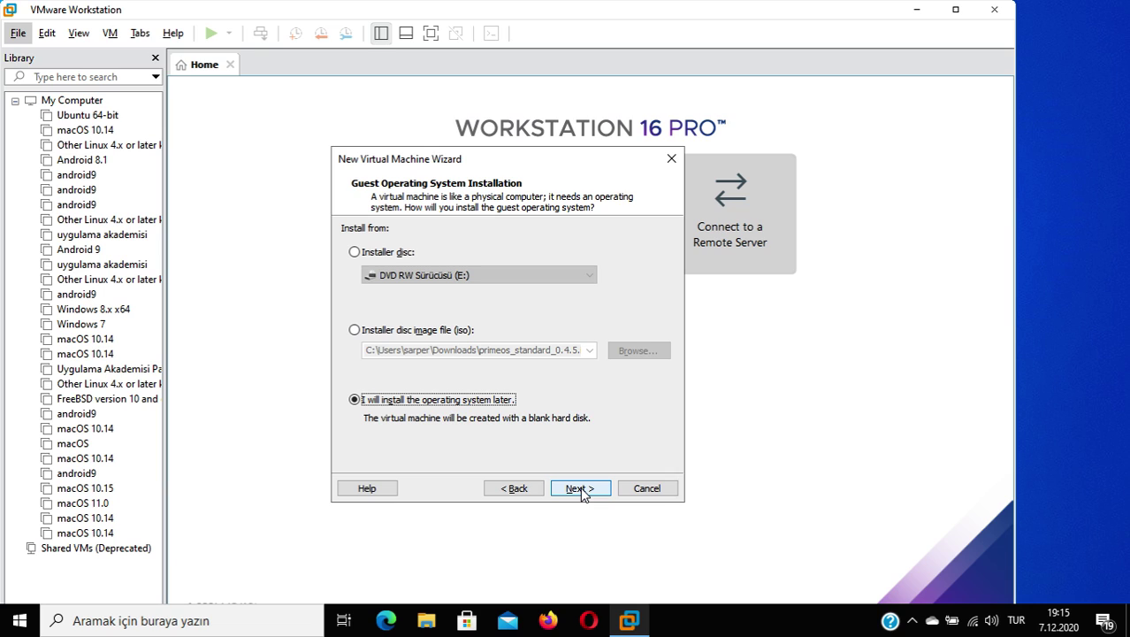
Set the guest system's installation source to an installer disc image file (iso) and open the image file browser.
key(alt+d)
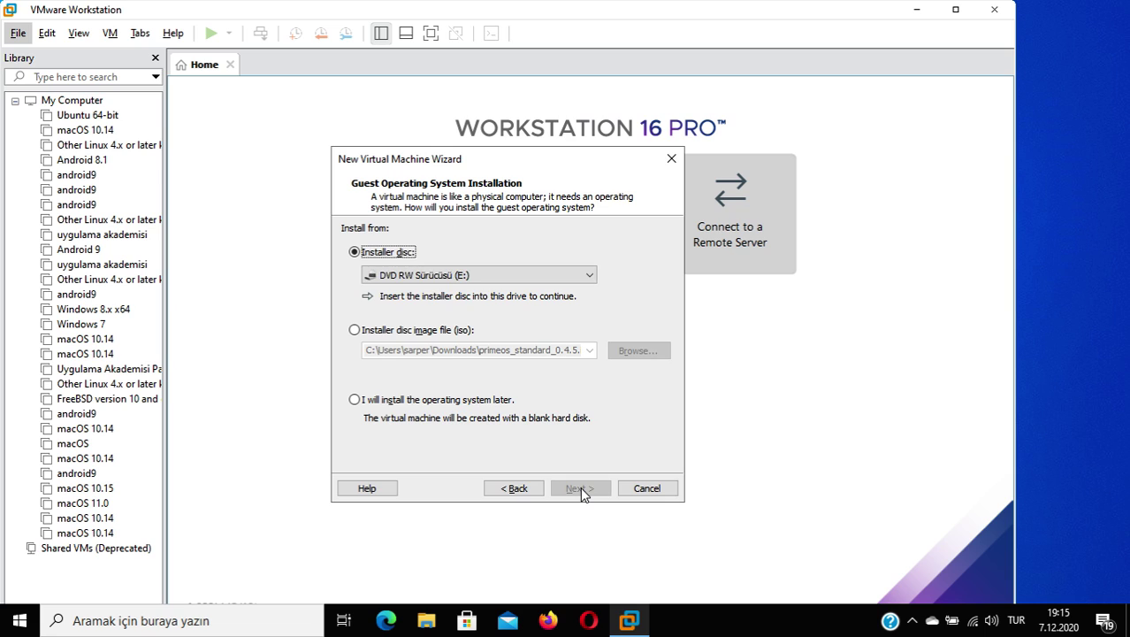
key(alt+m)
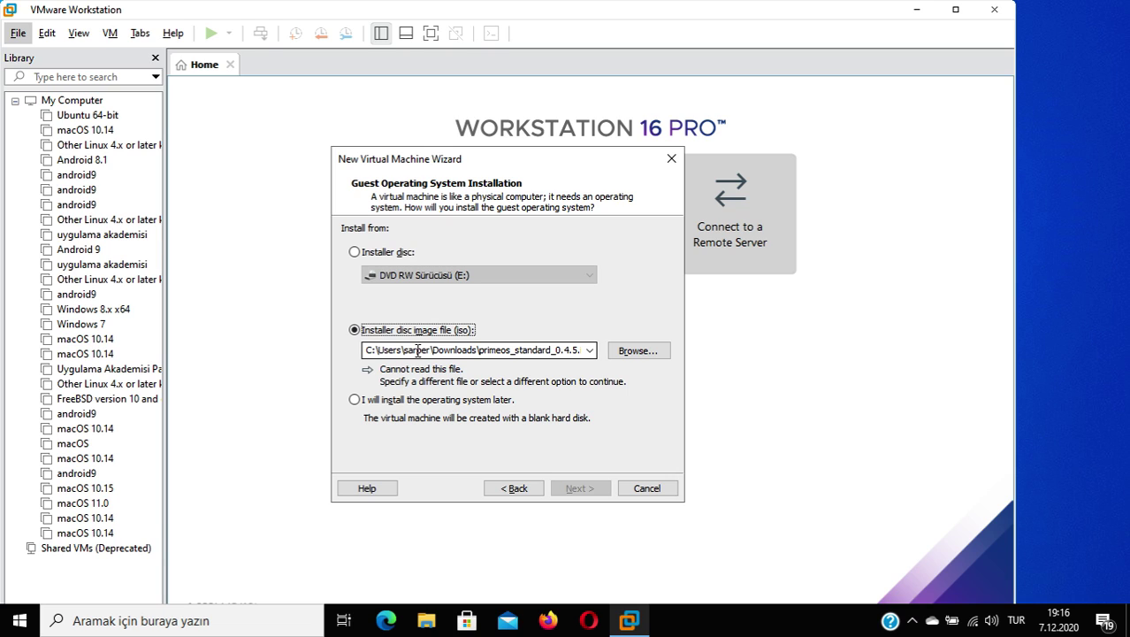
click(624, 353)
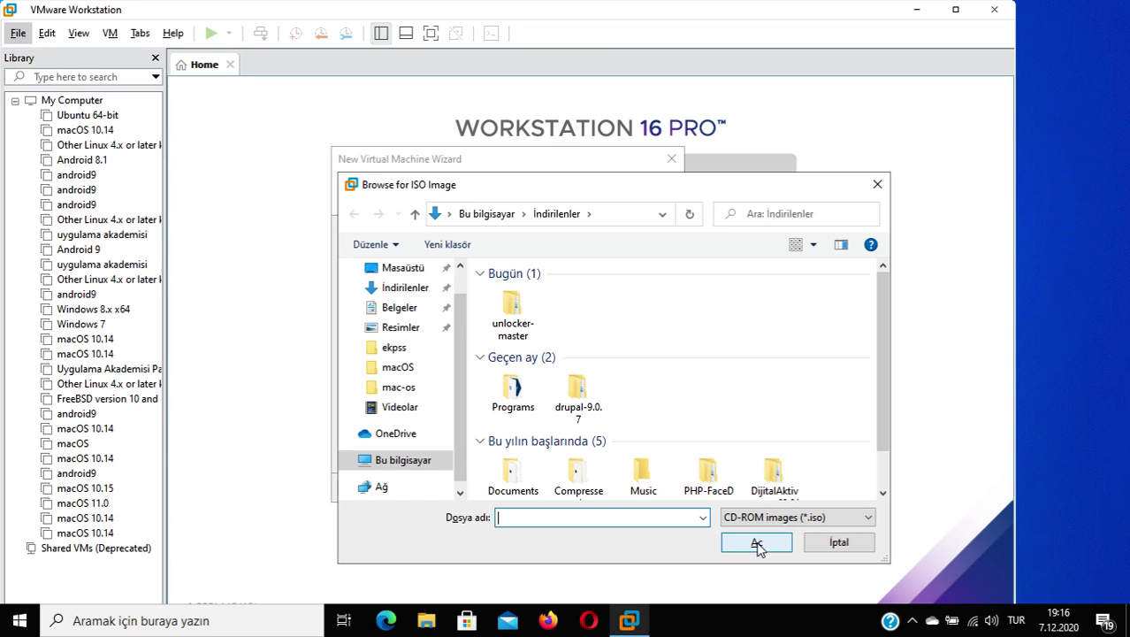
Go to the Yerel Disk (D:) drive through Bu bilgisayar in the ISO image browser.
key(Tab)
key(Tab)
key(Tab)
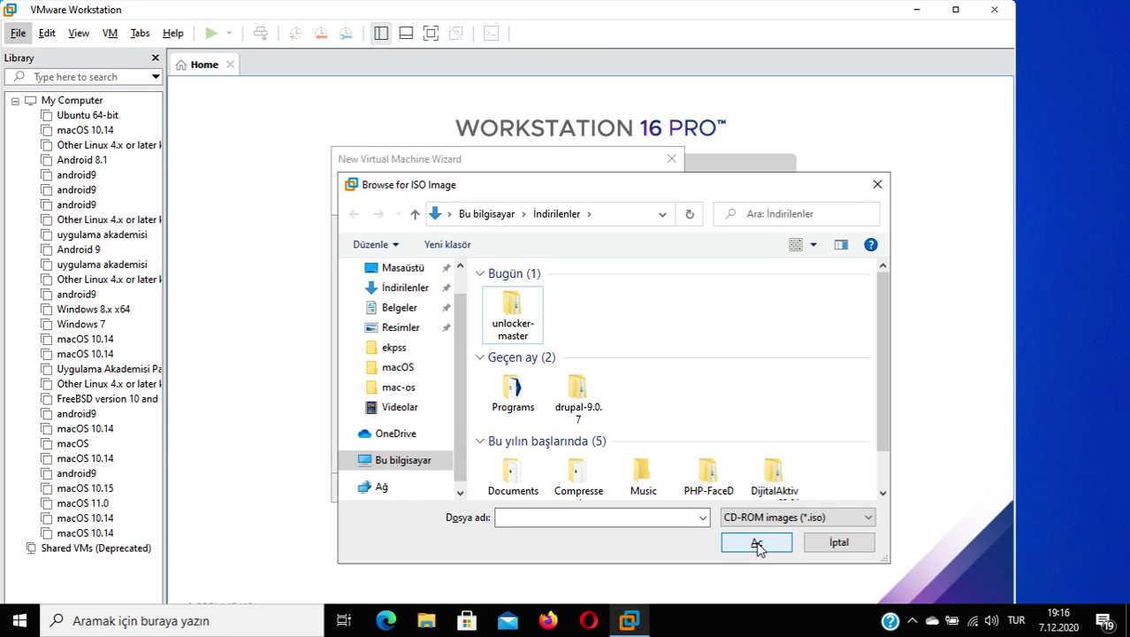
key(Tab)
key(Down)
key(Up)
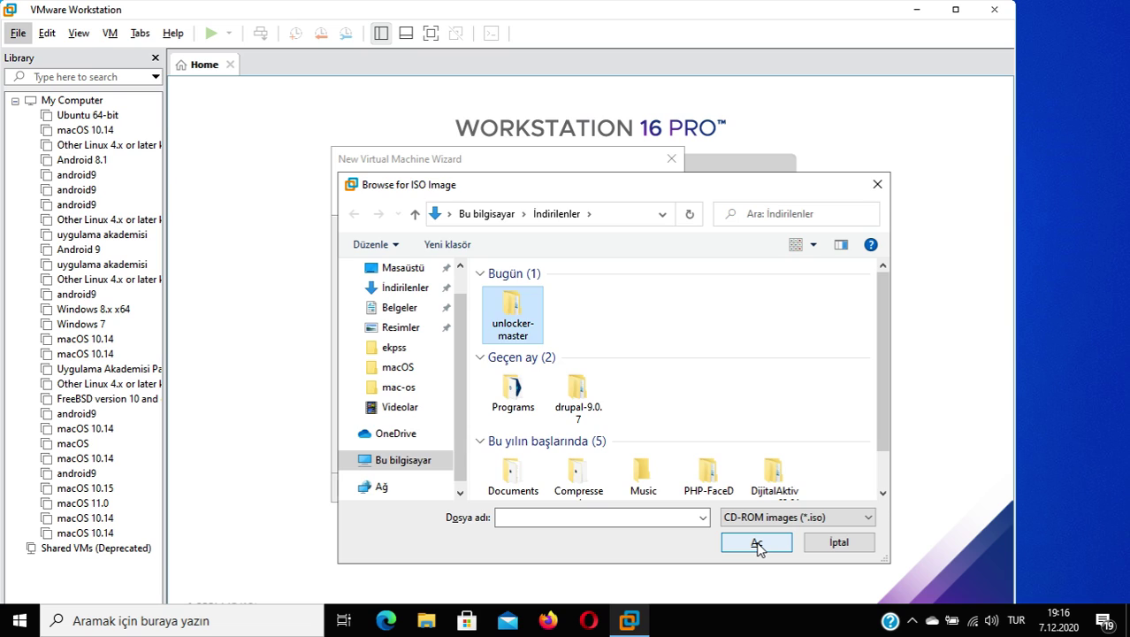
key(BackSpace)
key(BackSpace)
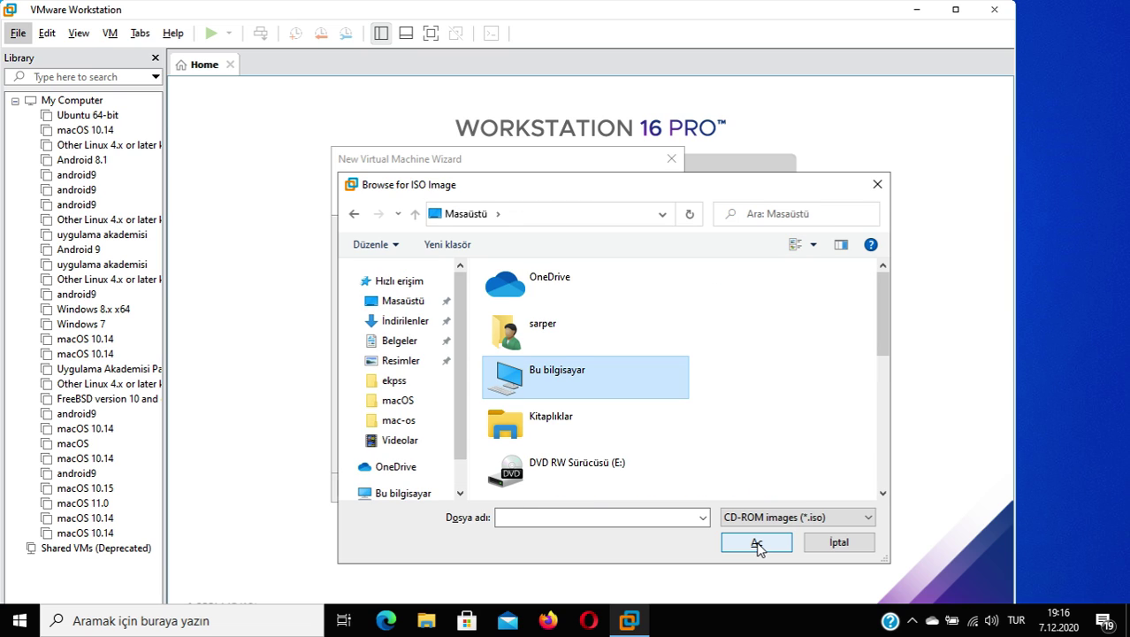
key(Down)
key(Up)
key(Return)
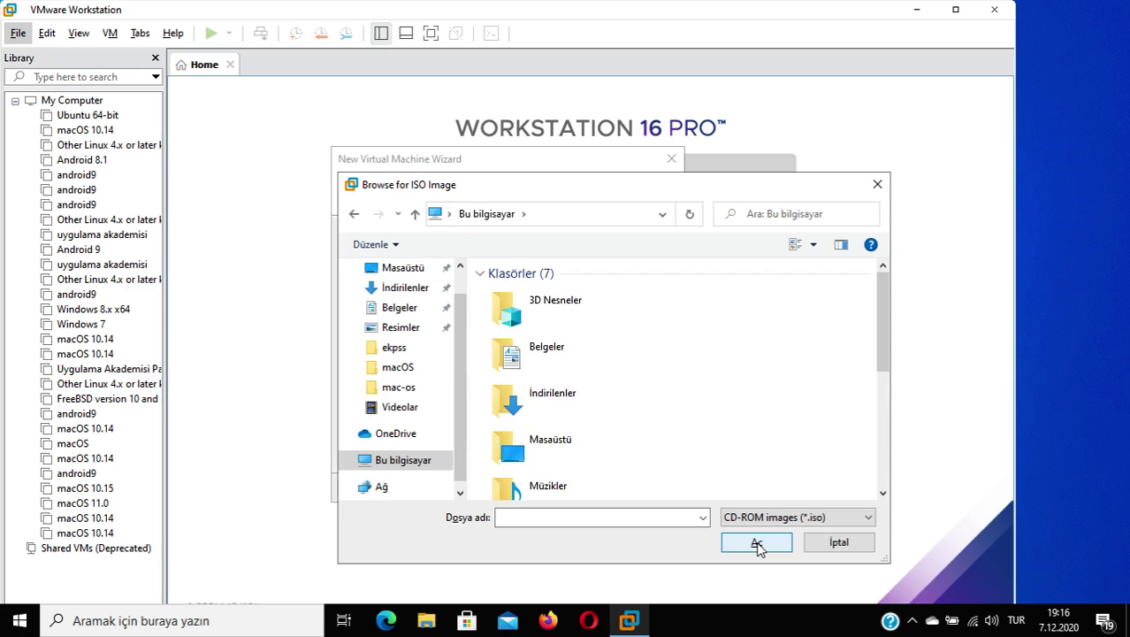
key(y)
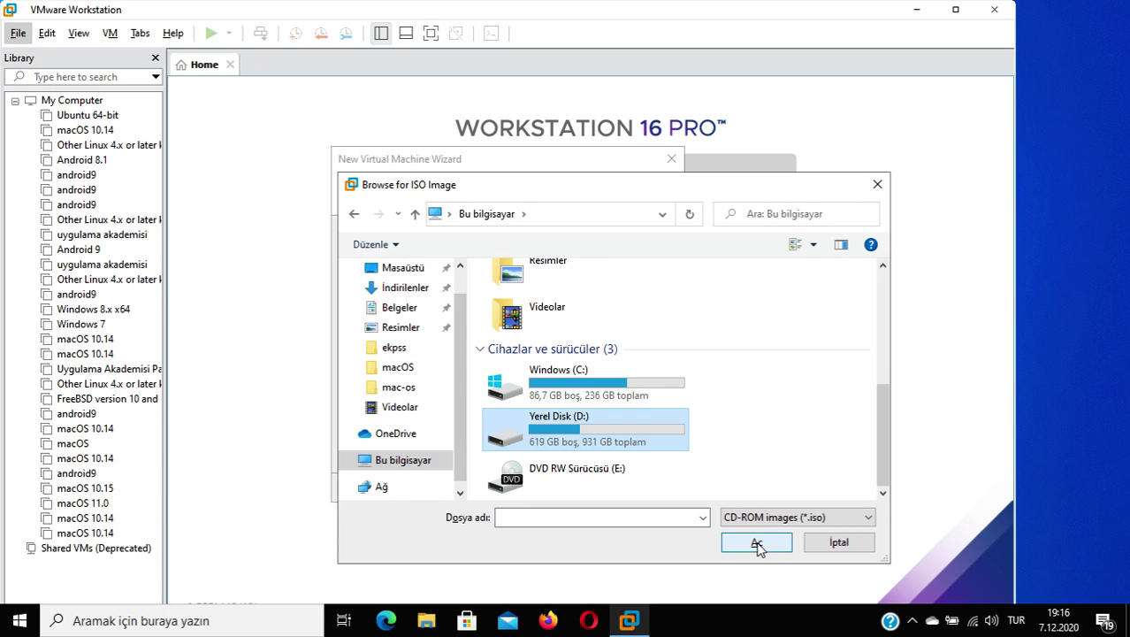
key(Return)
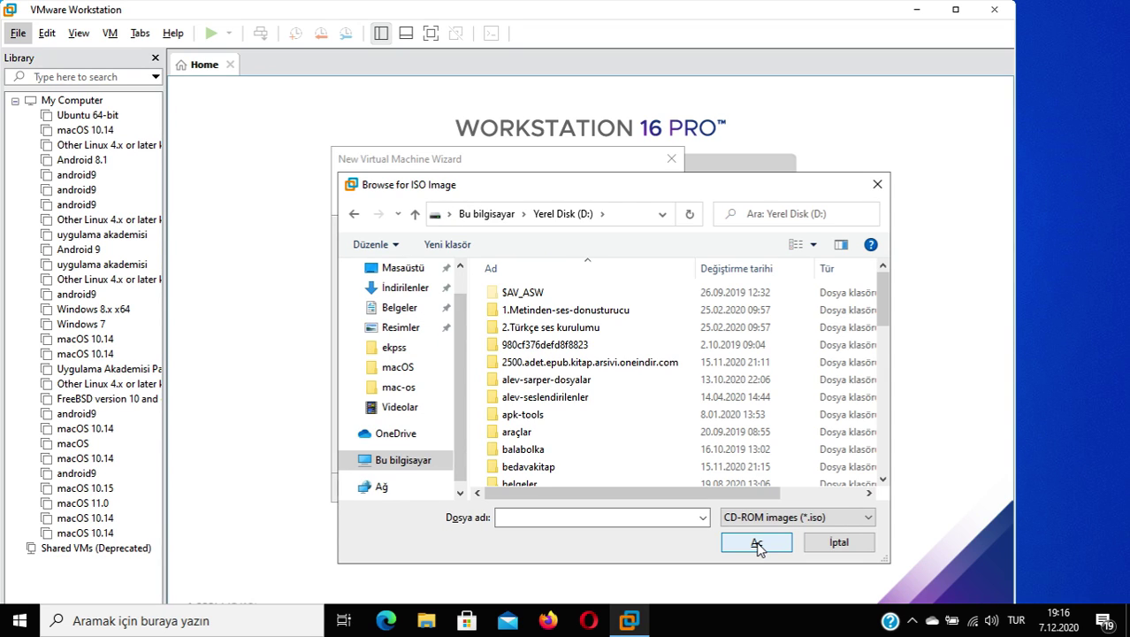
Load macOS Catalina 10.15.5 (19F101).iso from the macOS folder as the installer disc image.
key(m)
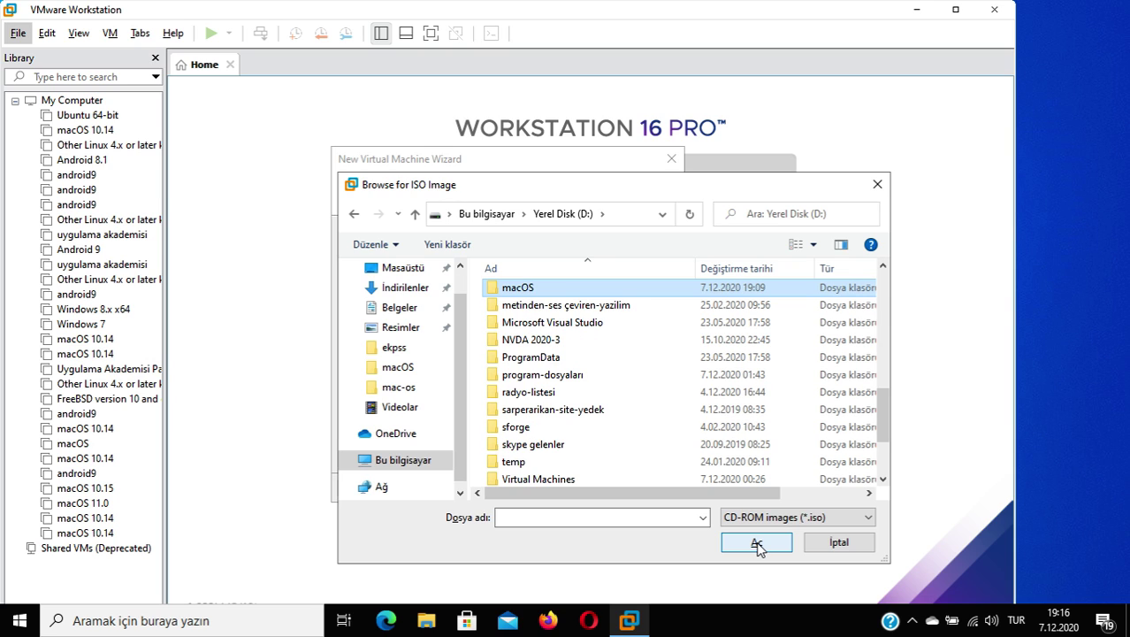
key(Return)
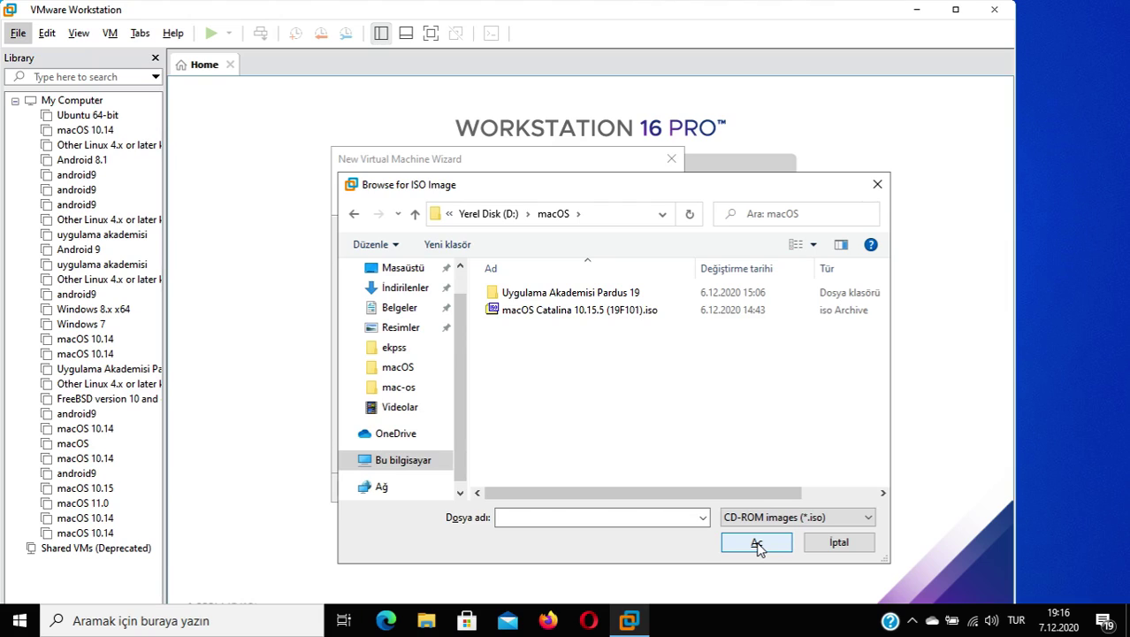
key(m)
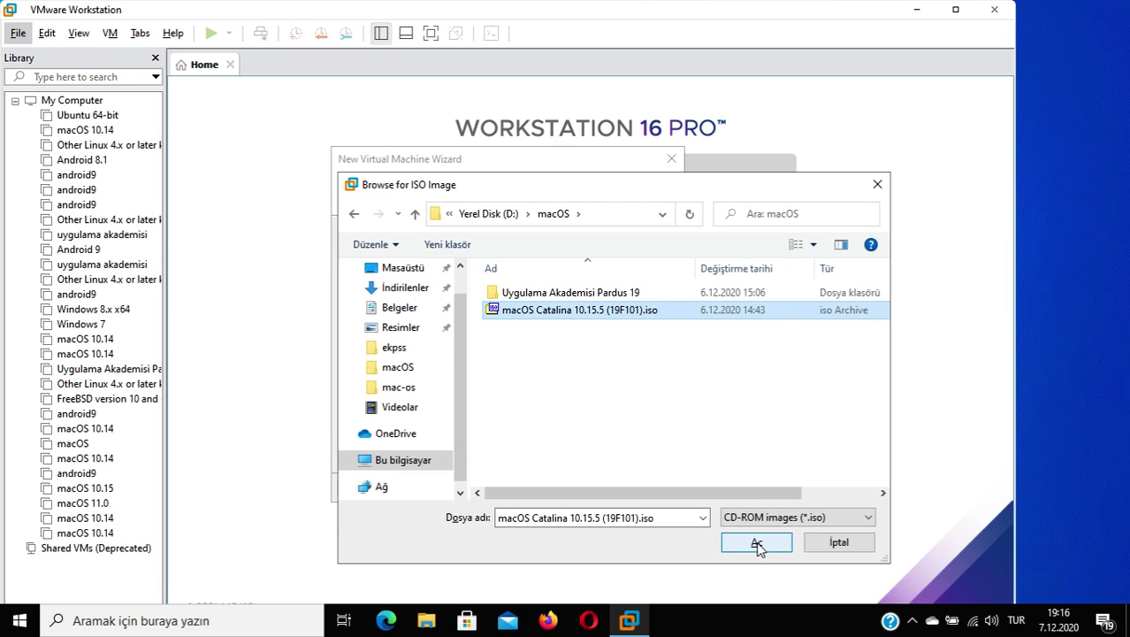
click(758, 547)
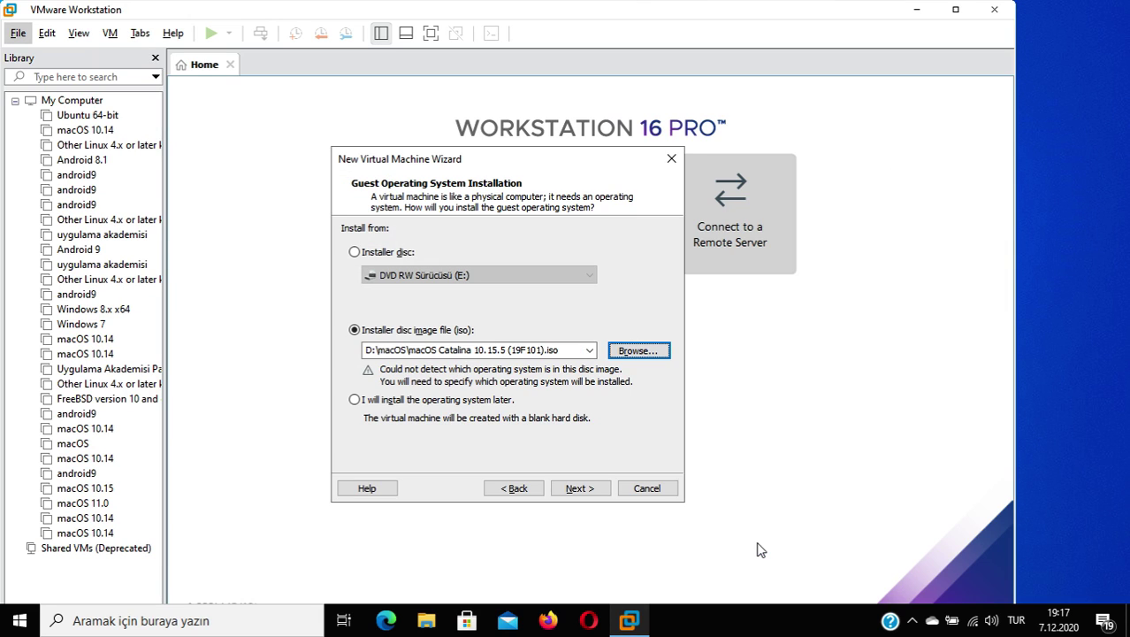
Accept the installer disc image and continue to the guest operating system and version selection.
key(Tab)
key(Tab)
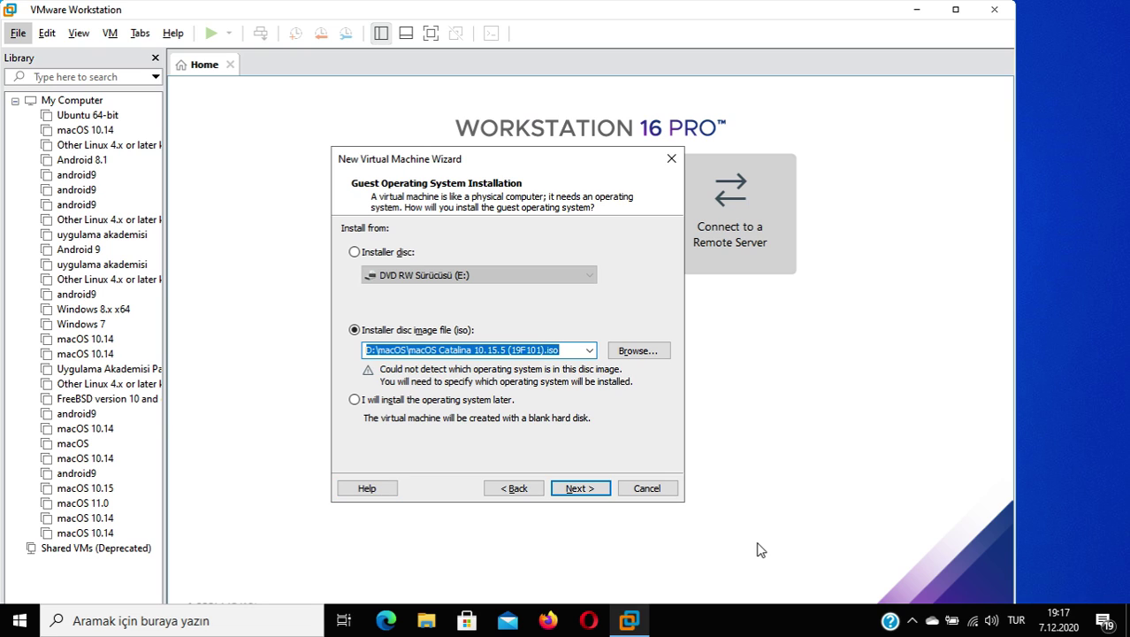
key(Tab)
key(Tab)
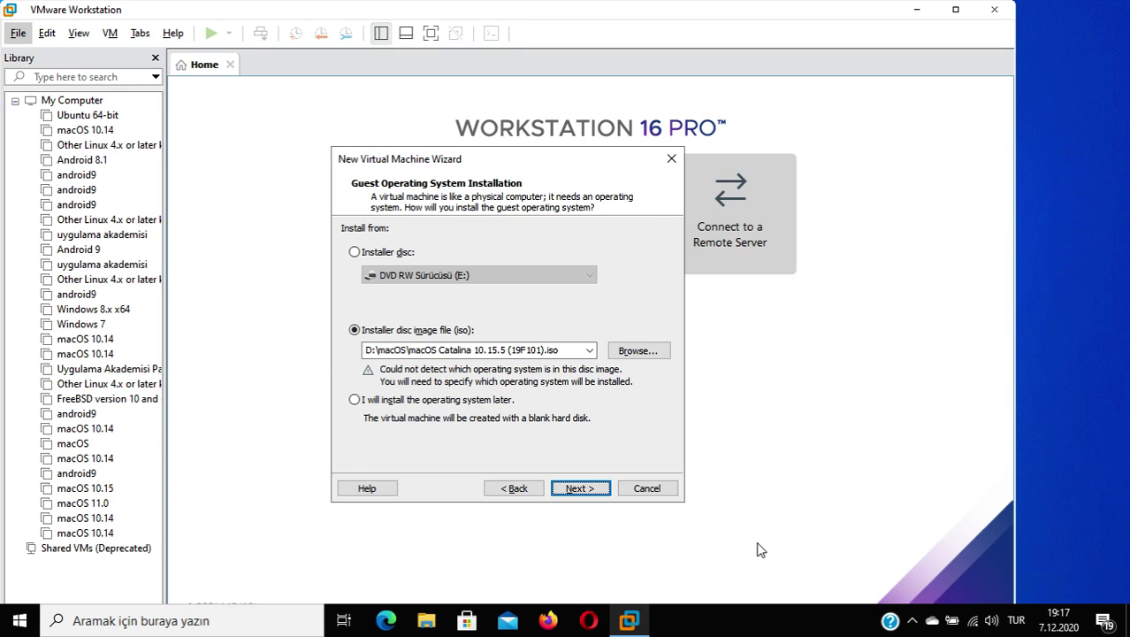
key(Return)
key(Tab)
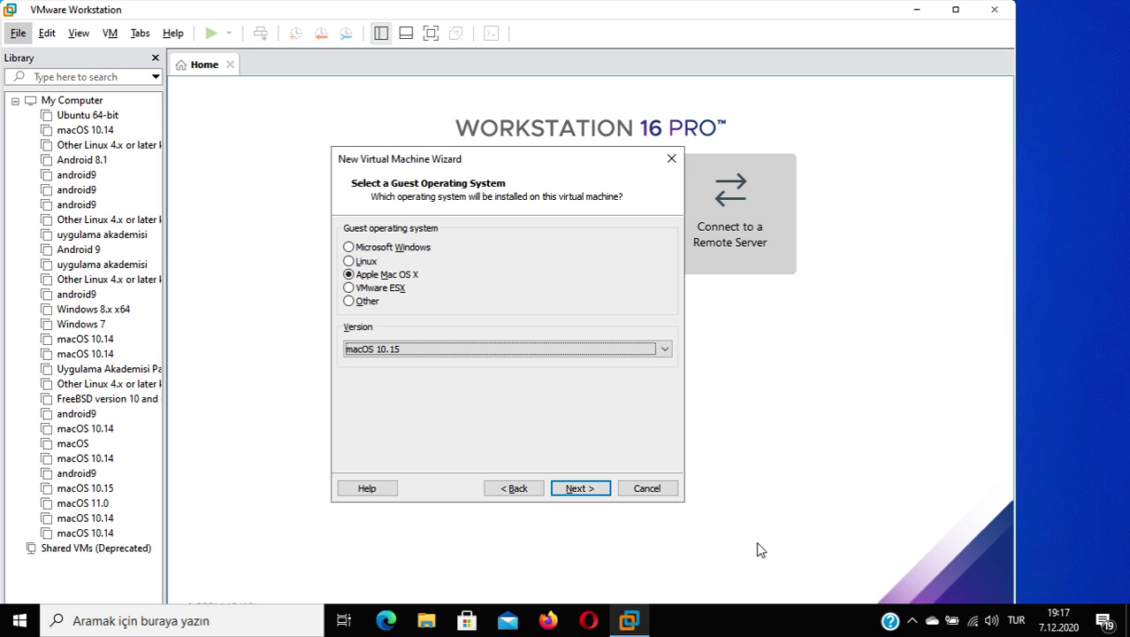
Accept Apple Mac OS X with version macOS 10.15 as the guest operating system and continue to the virtual machine naming page.
key(shift+Tab)
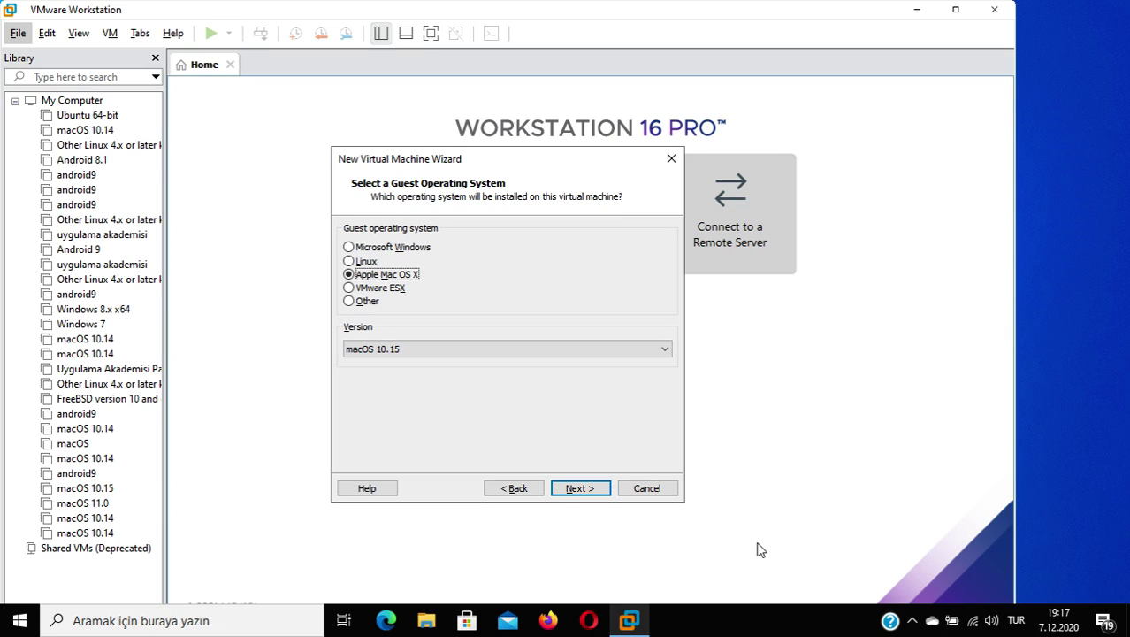
key(Tab)
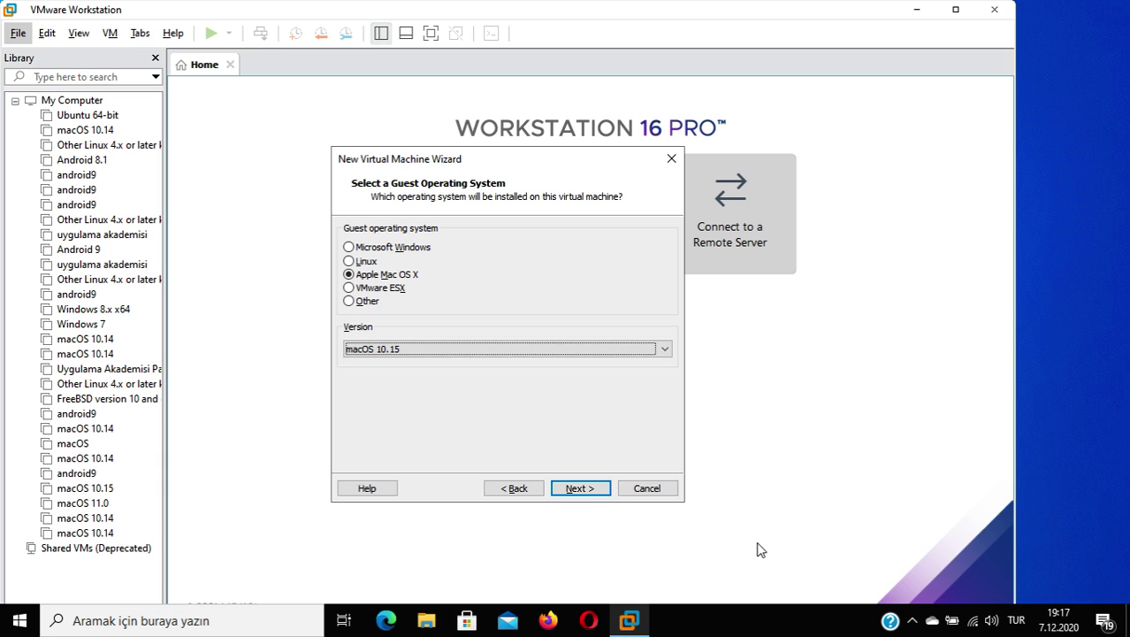
key(Tab)
key(Tab)
key(Tab)
key(Return)
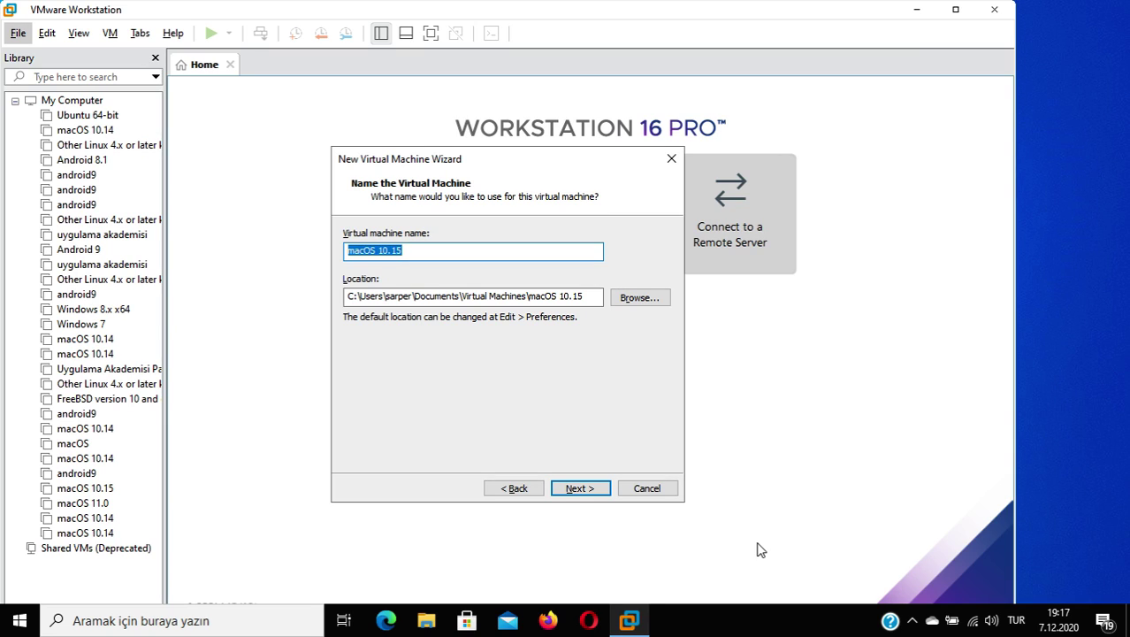
Open the folder browser for the virtual machine's location and expand Yerel Disk (D:) under Bu bilgisayar.
key(Tab)
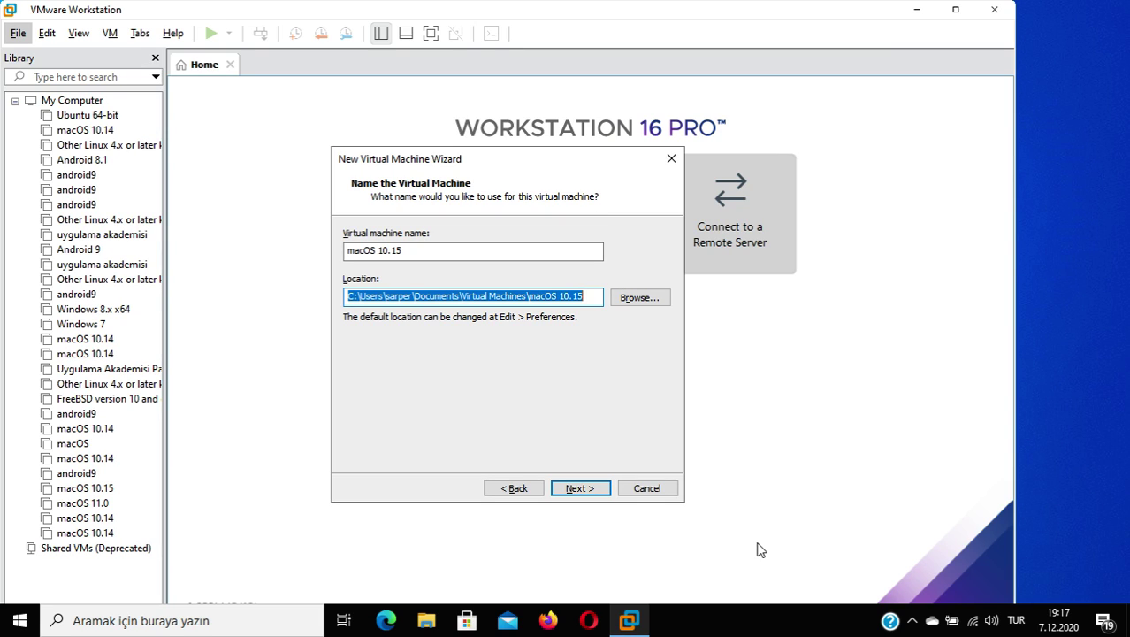
key(Tab)
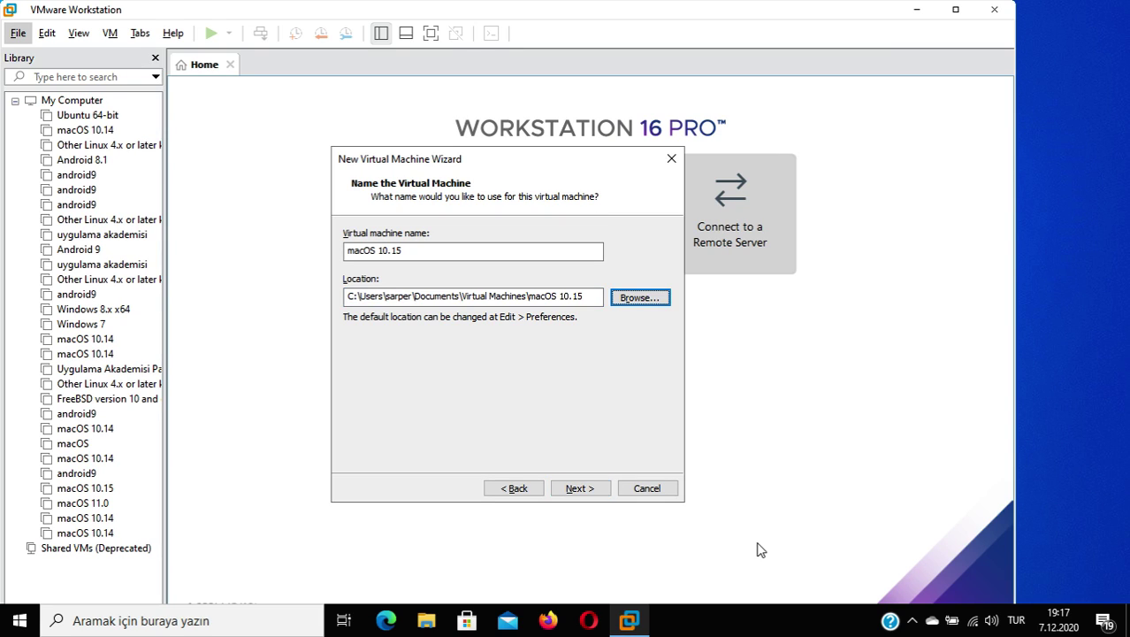
key(Return)
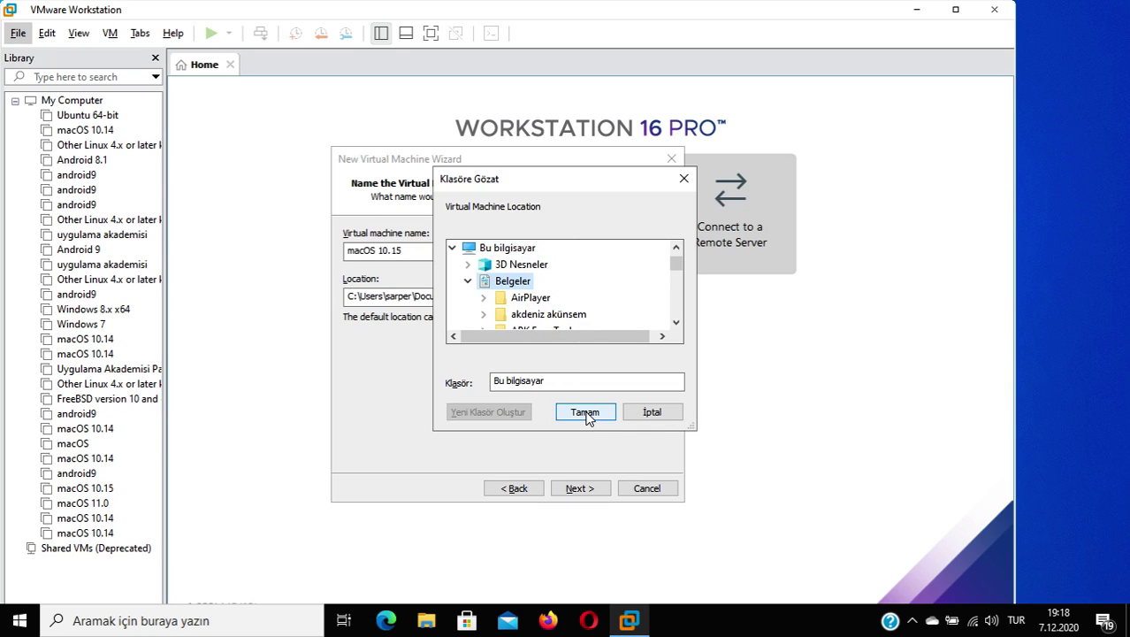
key(Right)
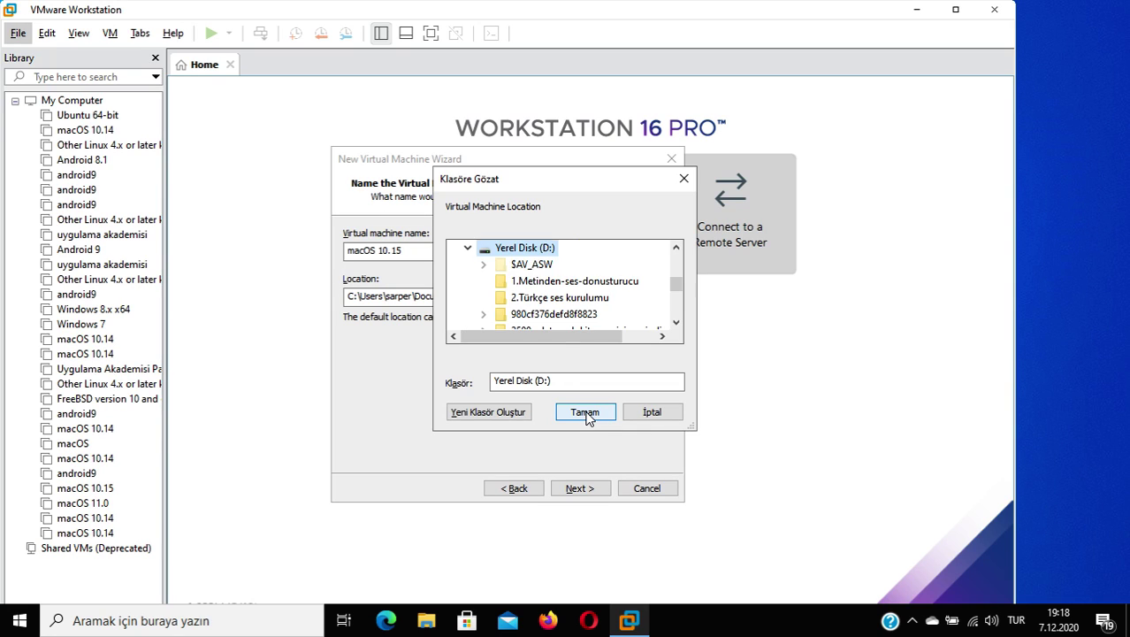
Set the virtual machine's location to the macOS folder on drive D: and continue to the disk capacity page.
key(Down)
key(Down)
key(Down)
key(Down)
key(Down)
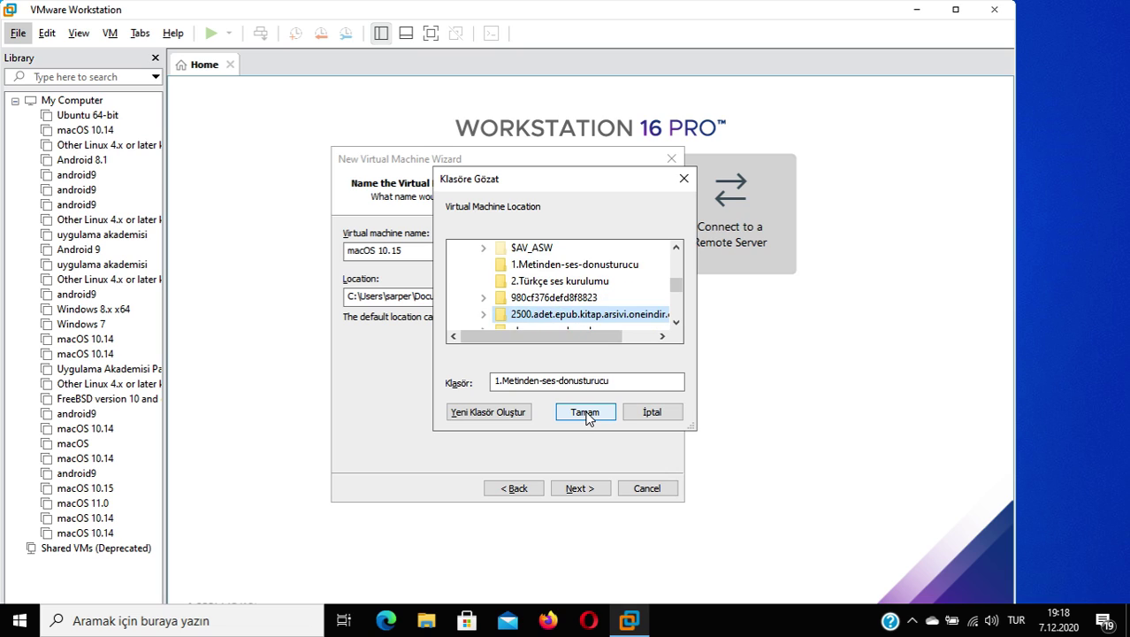
key(m)
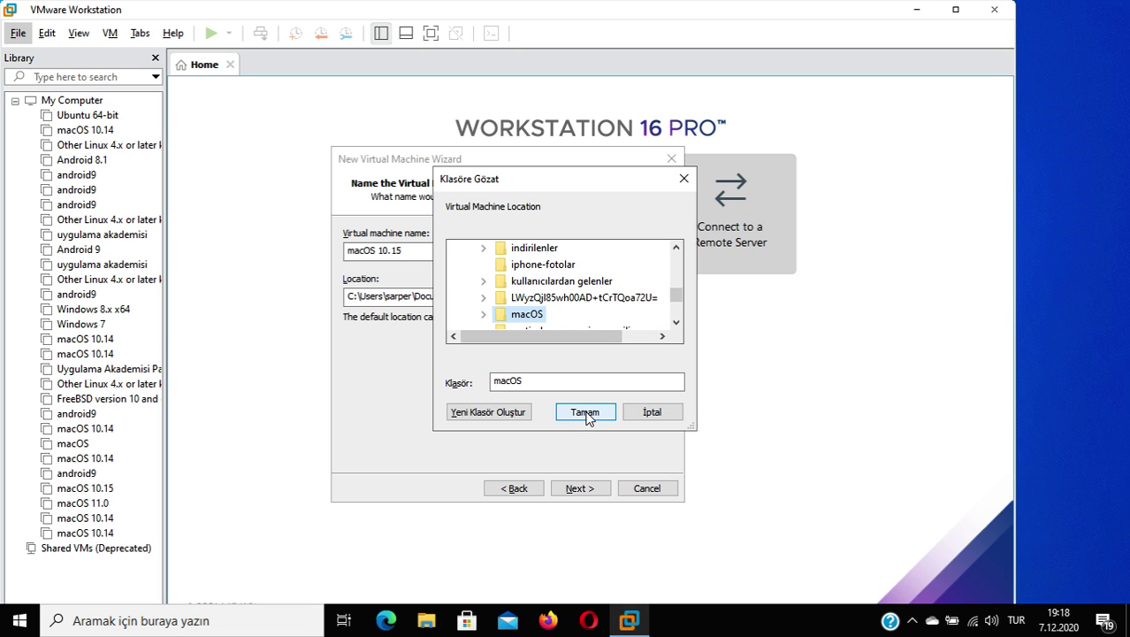
key(Right)
key(Tab)
key(Tab)
key(Tab)
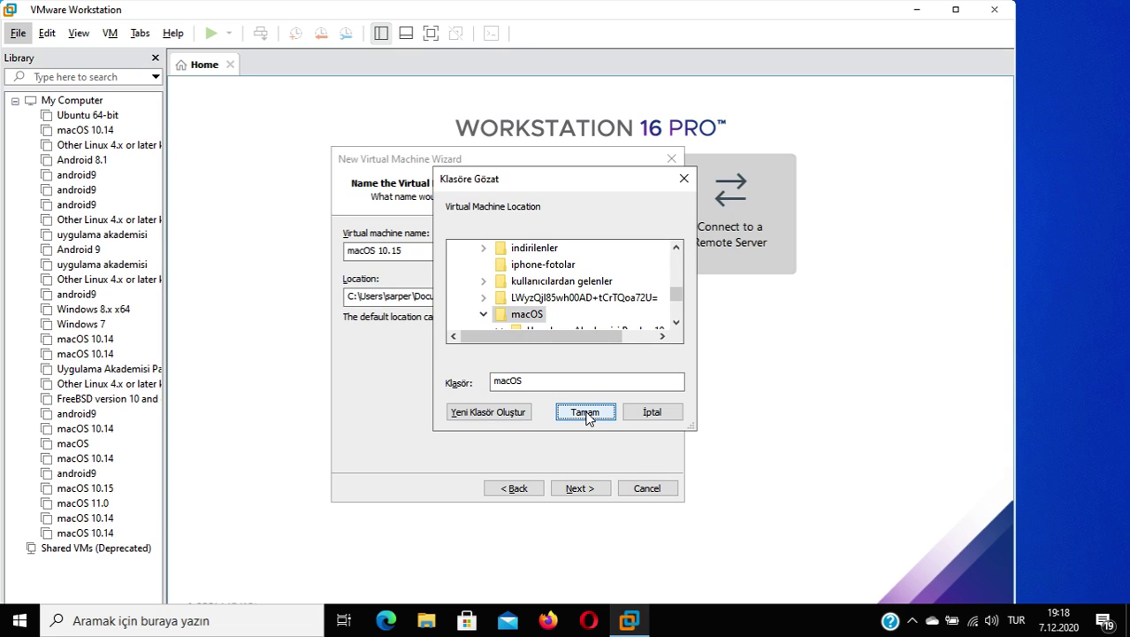
click(587, 414)
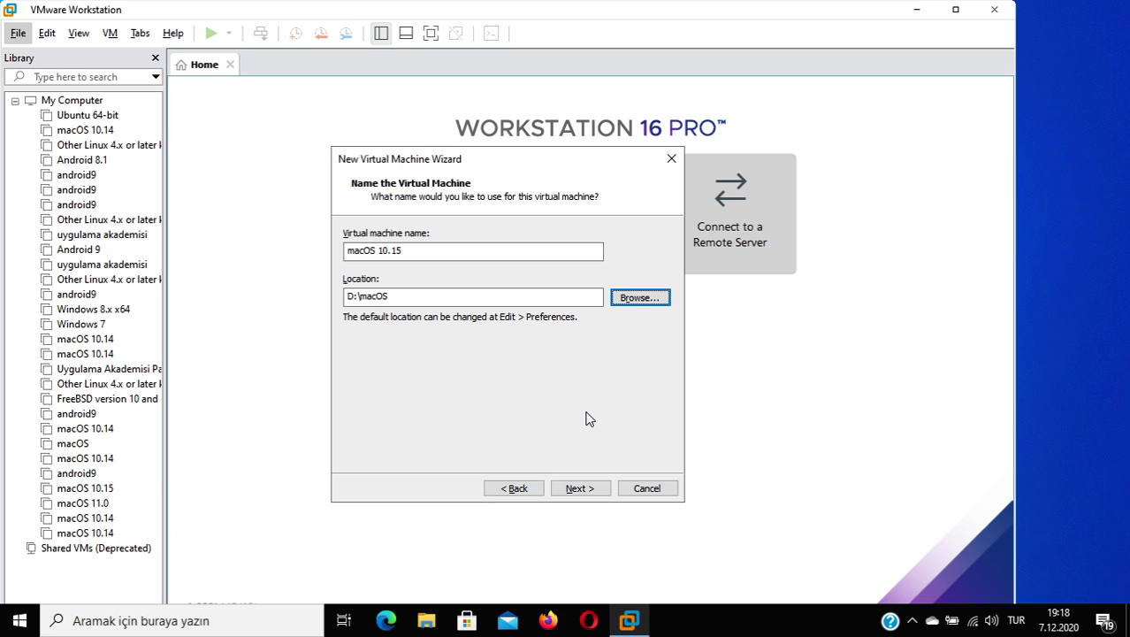
key(Tab)
key(Tab)
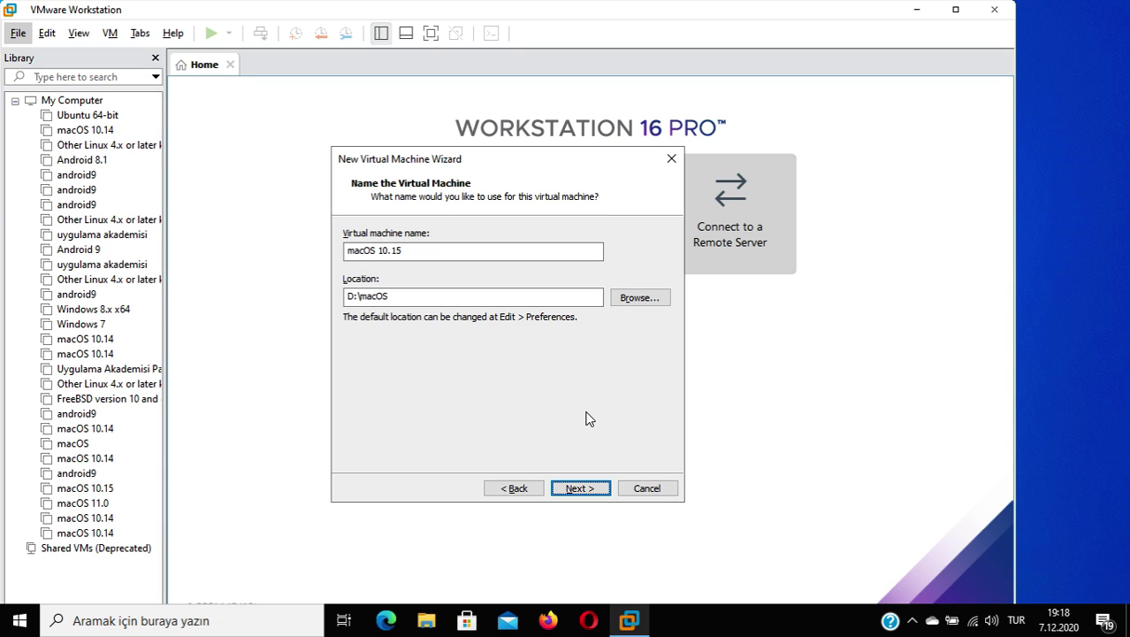
key(Return)
Set the virtual machine's maximum disk size to 240 GB.
key(Tab)
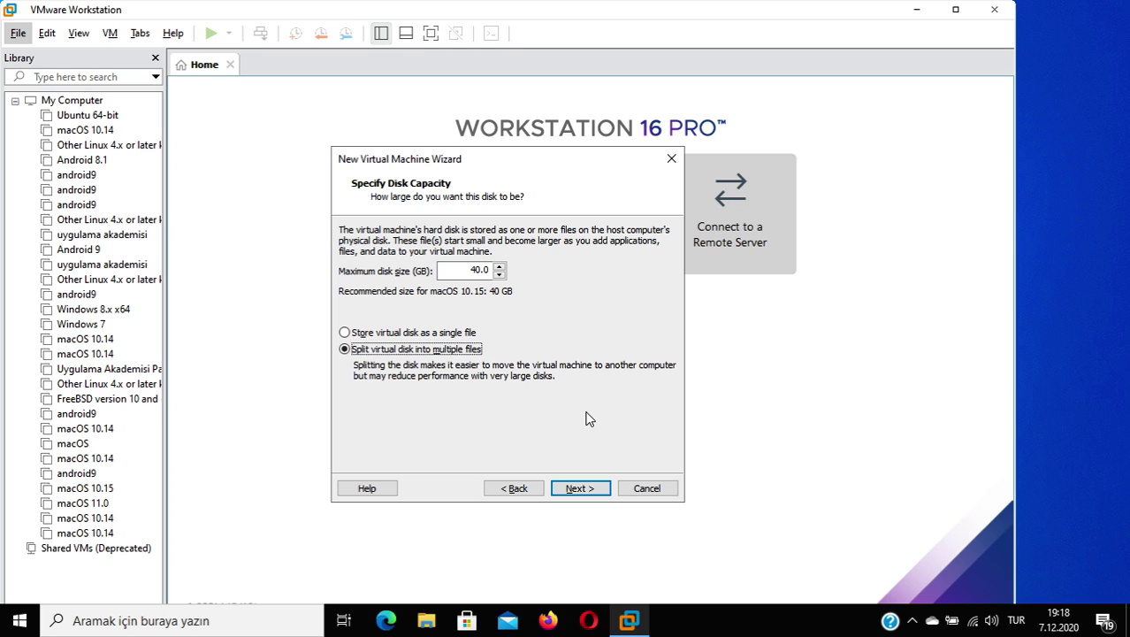
key(shift+Tab)
key(Home)
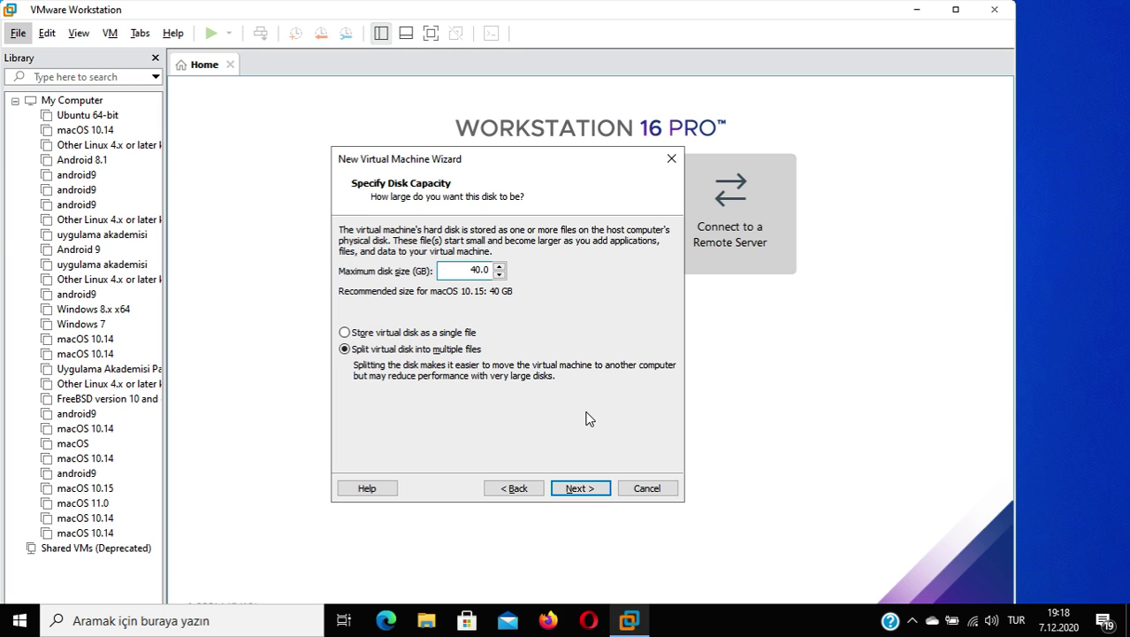
text(2)
key(Tab)
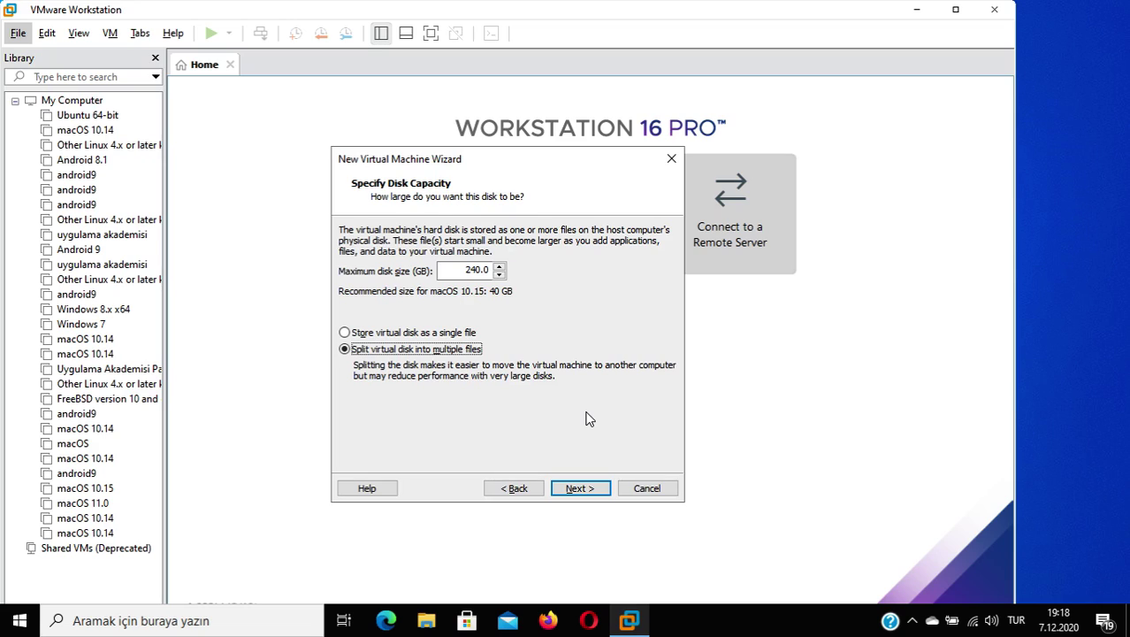
Choose to store the virtual disk as a single file and continue to the summary of the virtual machine's settings.
key(Up)
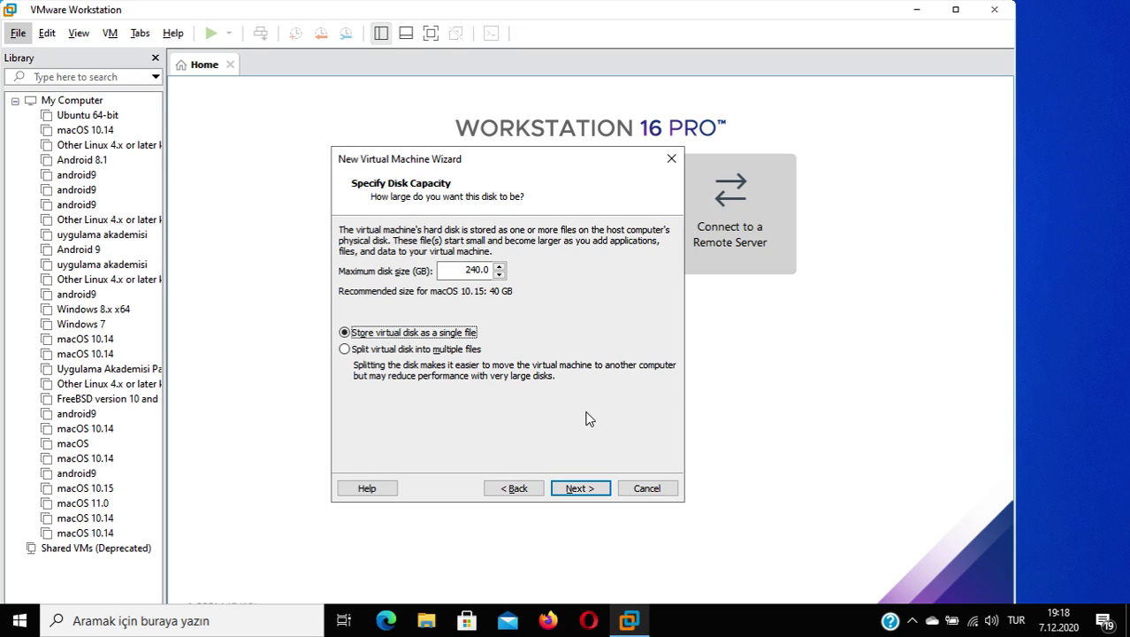
key(Tab)
key(Tab)
key(Tab)
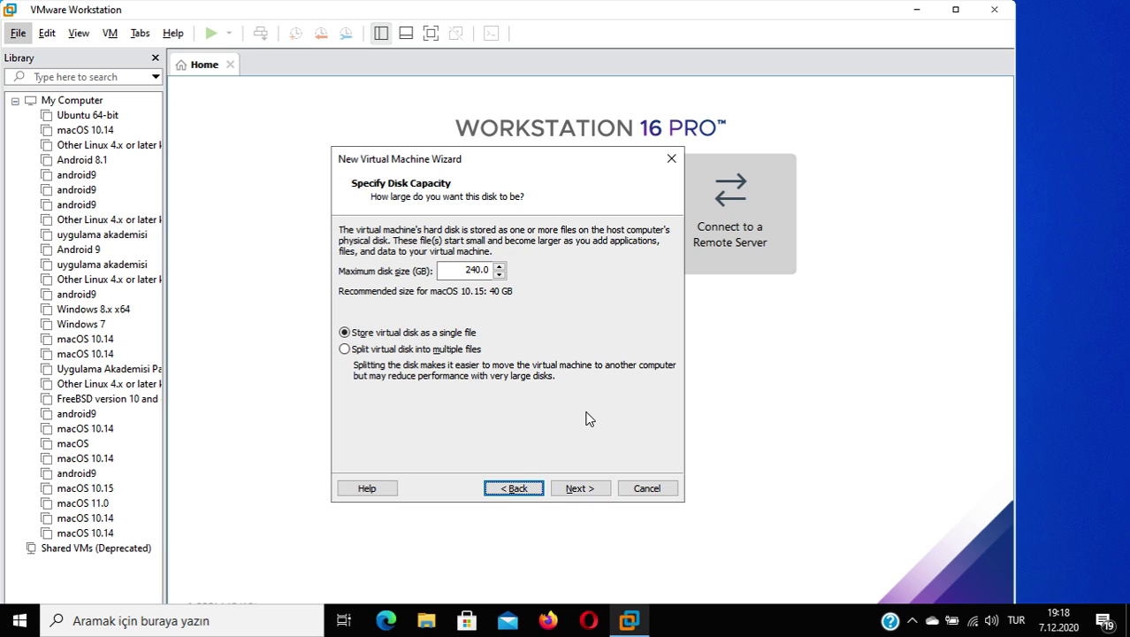
key(Return)
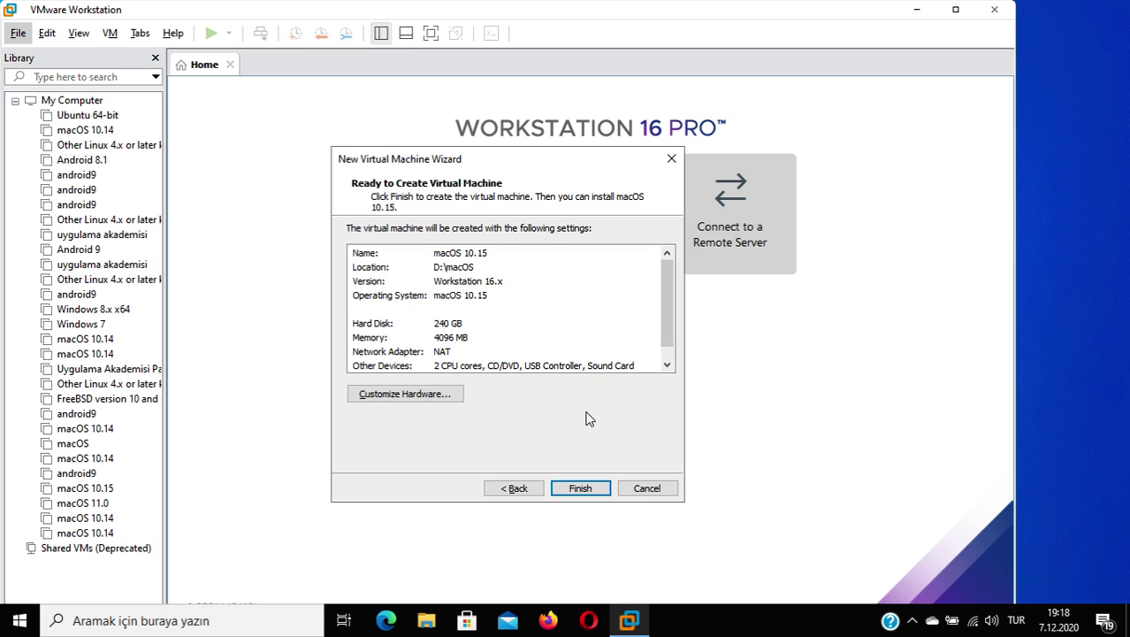
Open the hardware customization for the new virtual machine and set its memory to 12000 MB.
key(Tab)
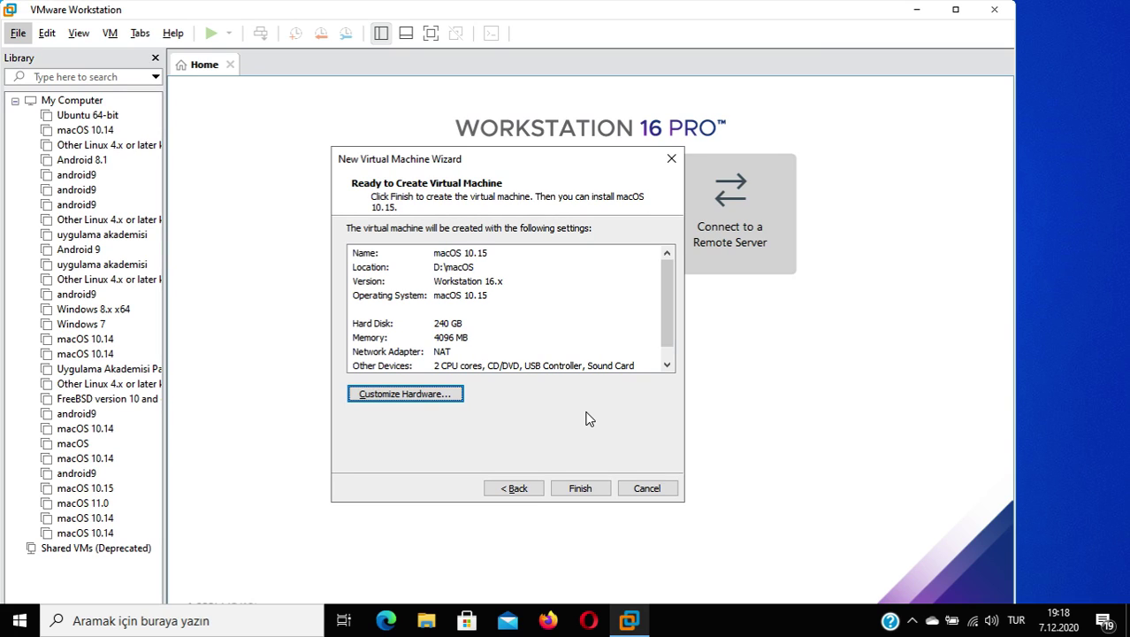
key(Return)
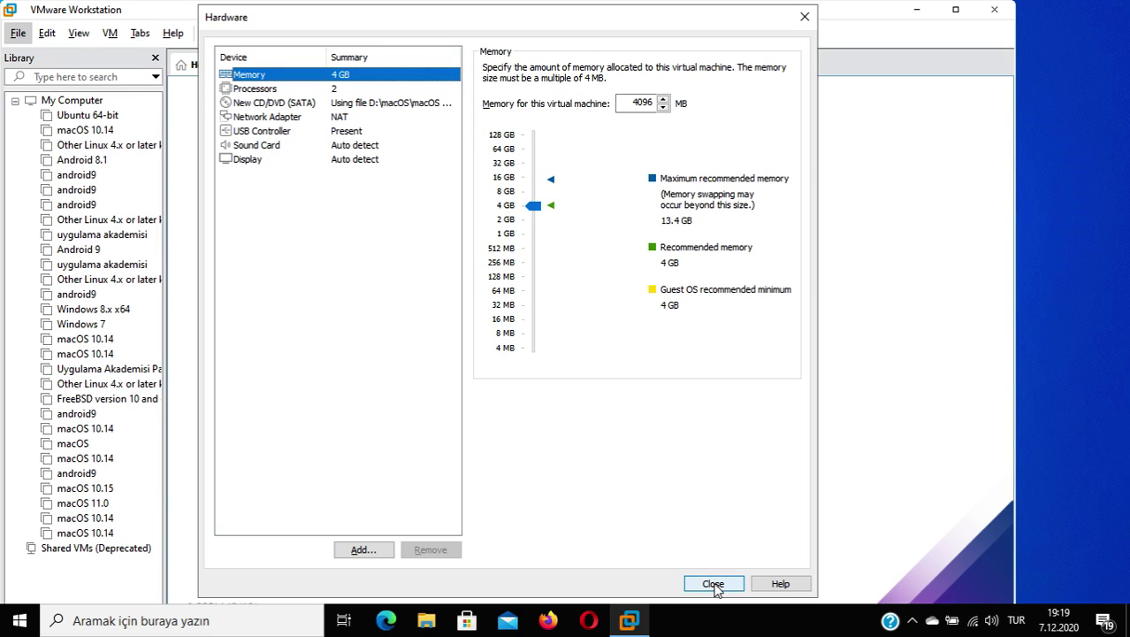
key(Tab)
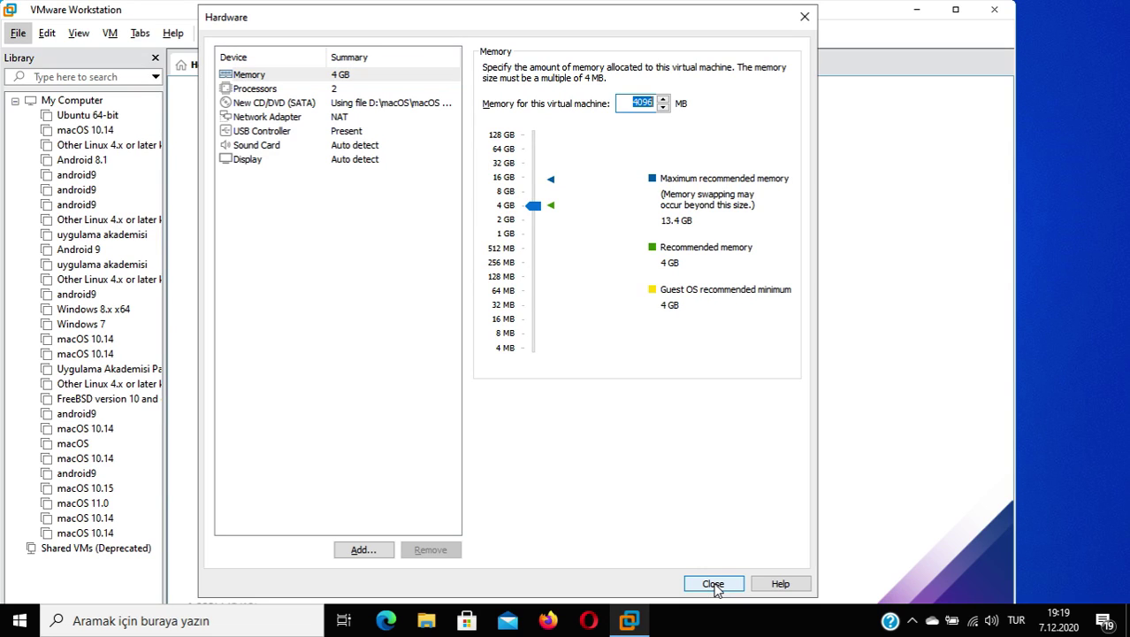
key(Home)
key(End)
key(BackSpace)
key(BackSpace)
key(BackSpace)
key(BackSpace)
text(12000)
click(712, 585)
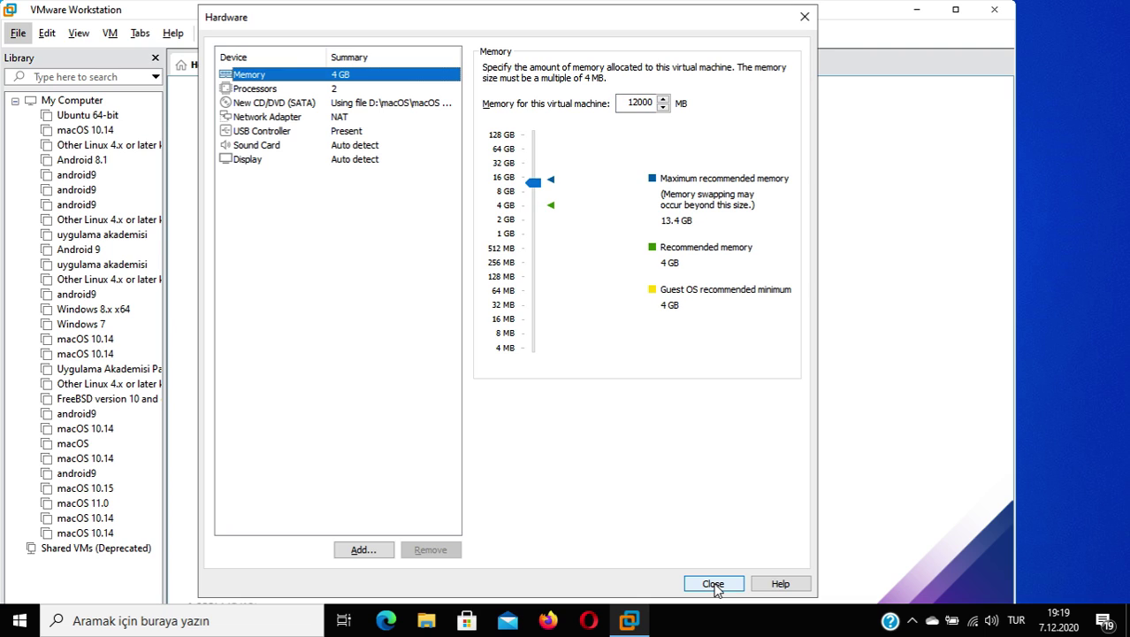
Clear the number of processors in the virtual machine's processor settings.
key(Down)
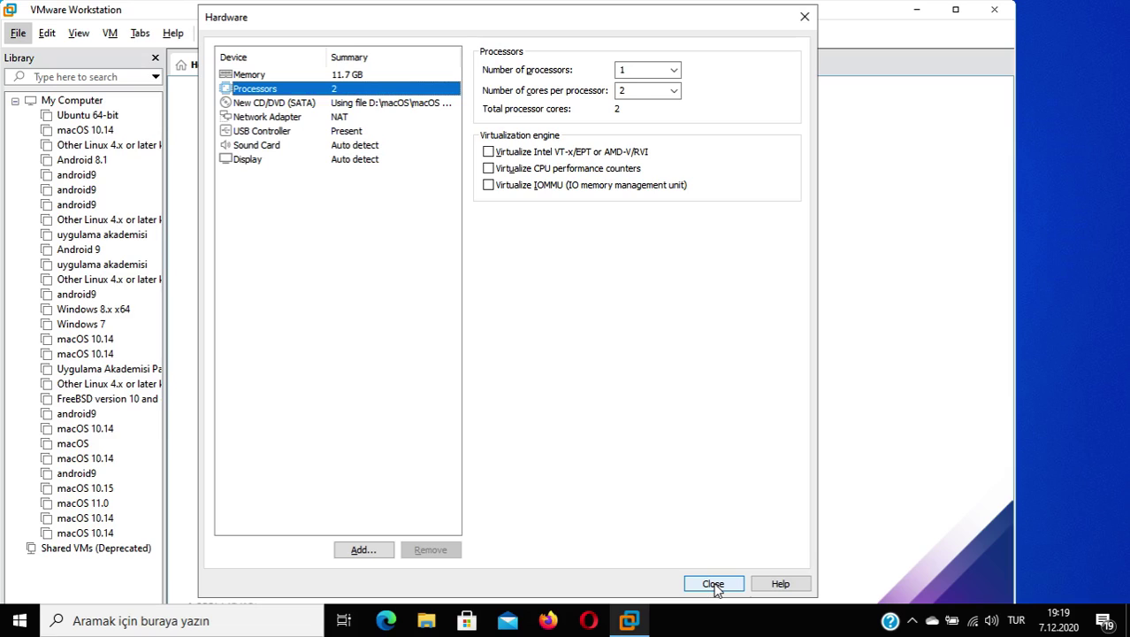
key(Tab)
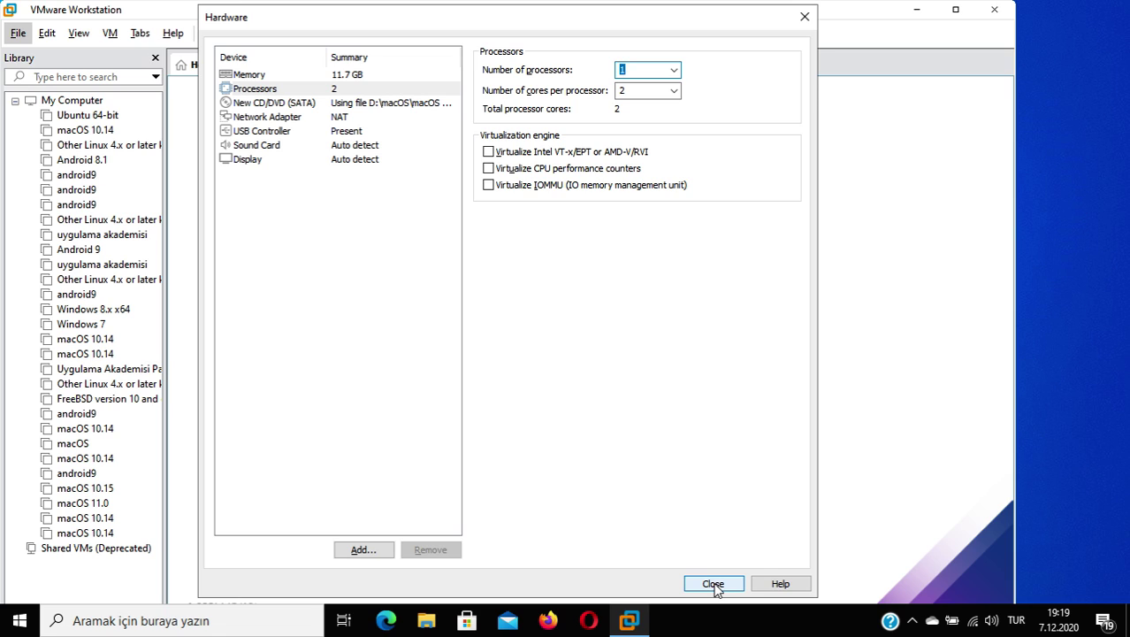
key(BackSpace)
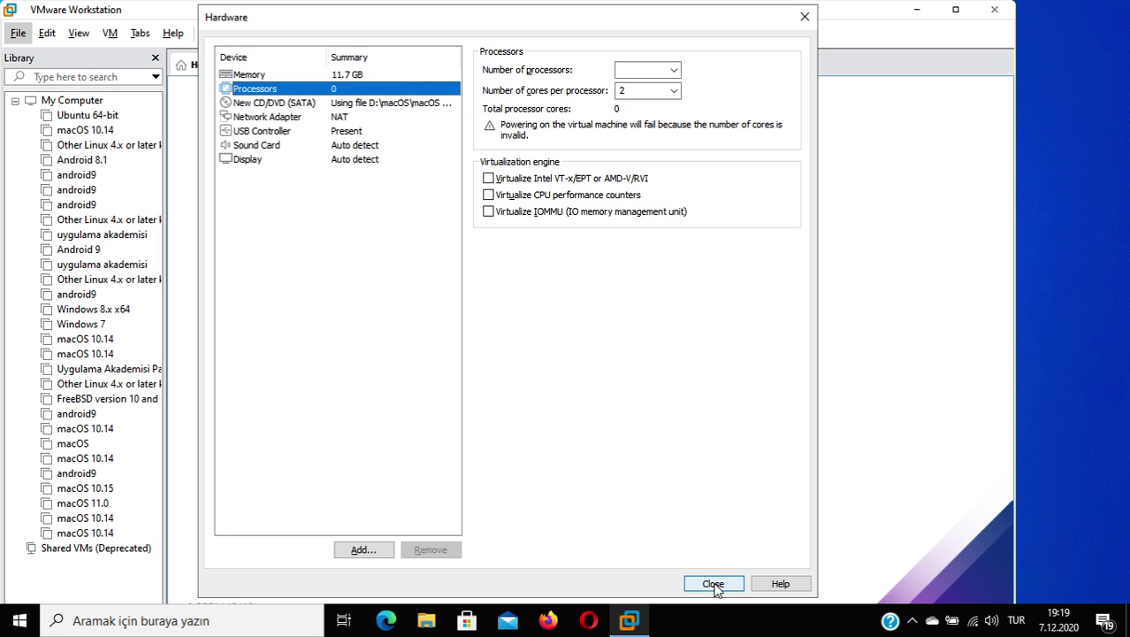
Try to close the hardware settings with the number of processors left blank.
key(shift+Tab)
key(shift+Tab)
key(shift+Tab)
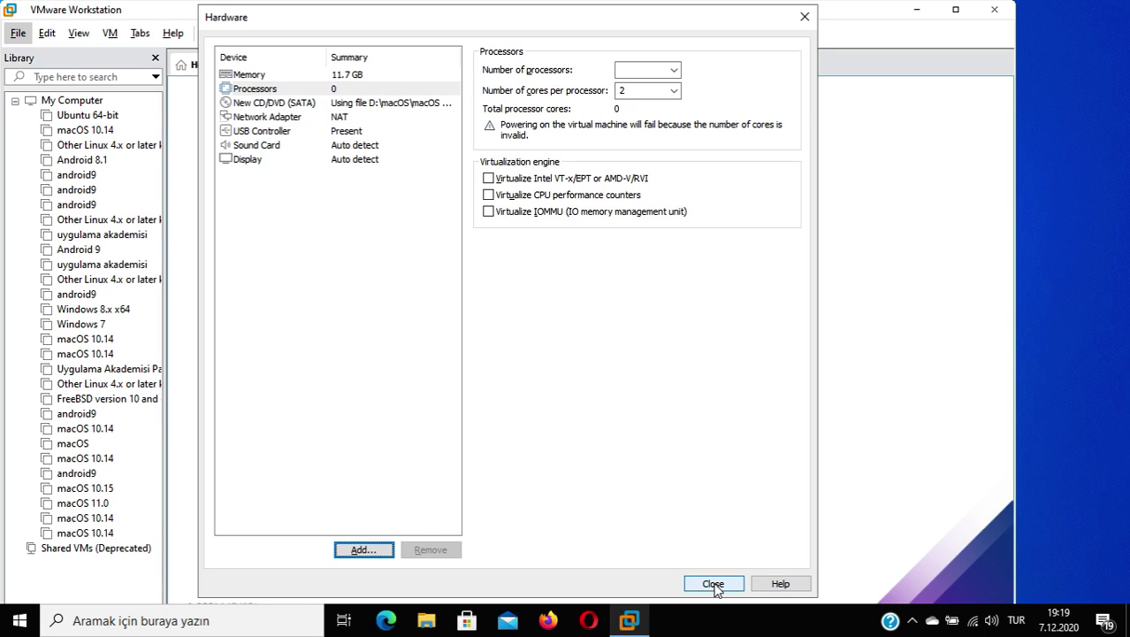
key(Tab)
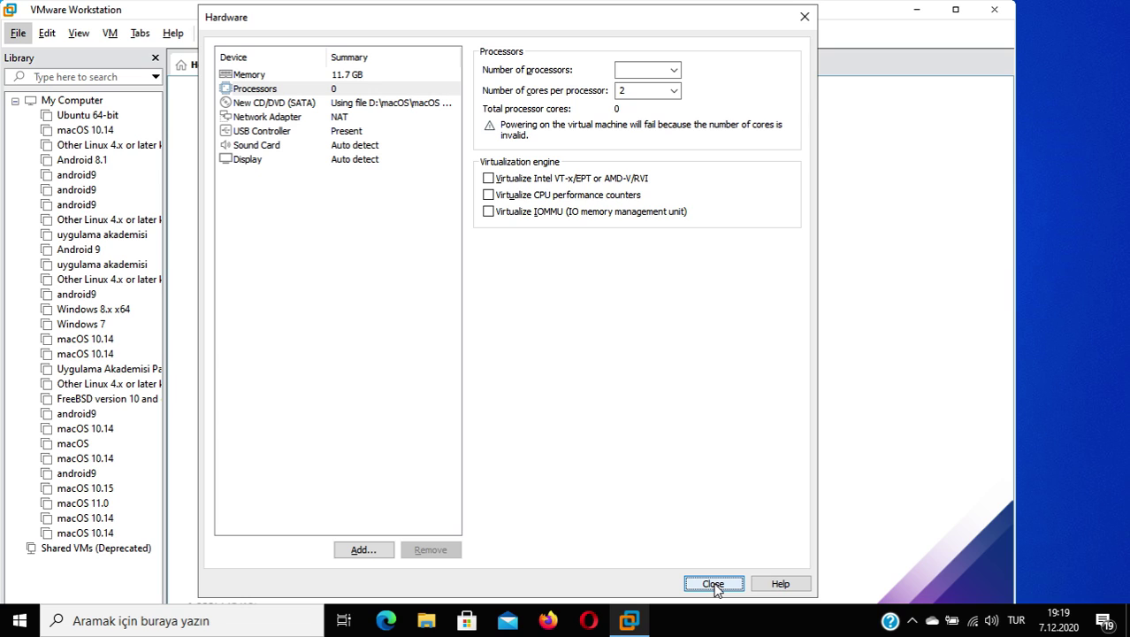
click(713, 584)
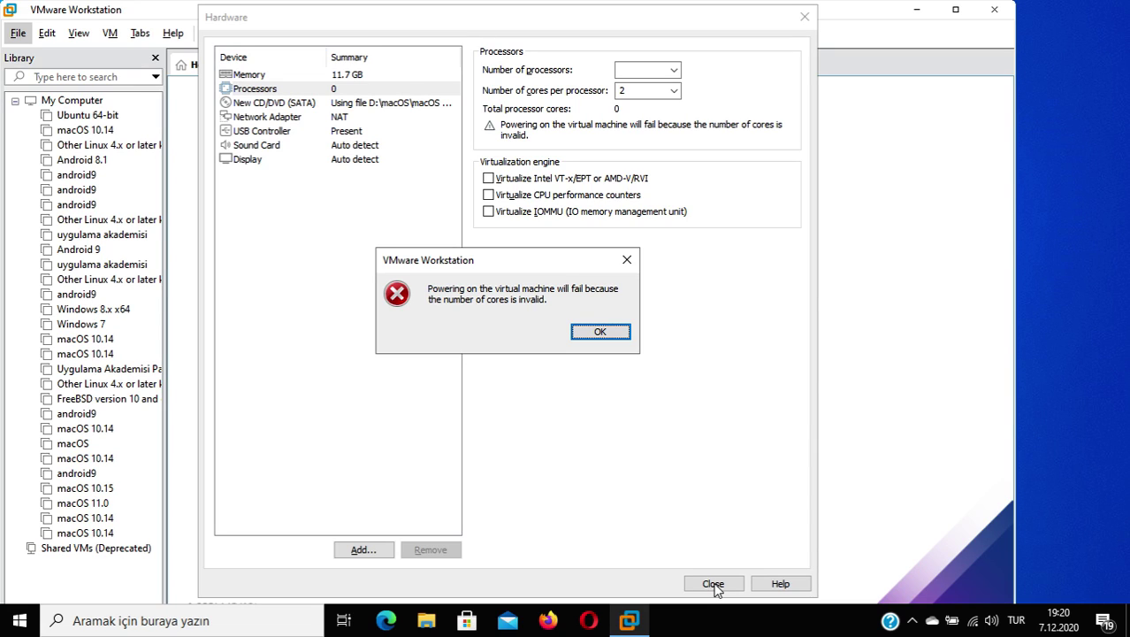
key(Return)
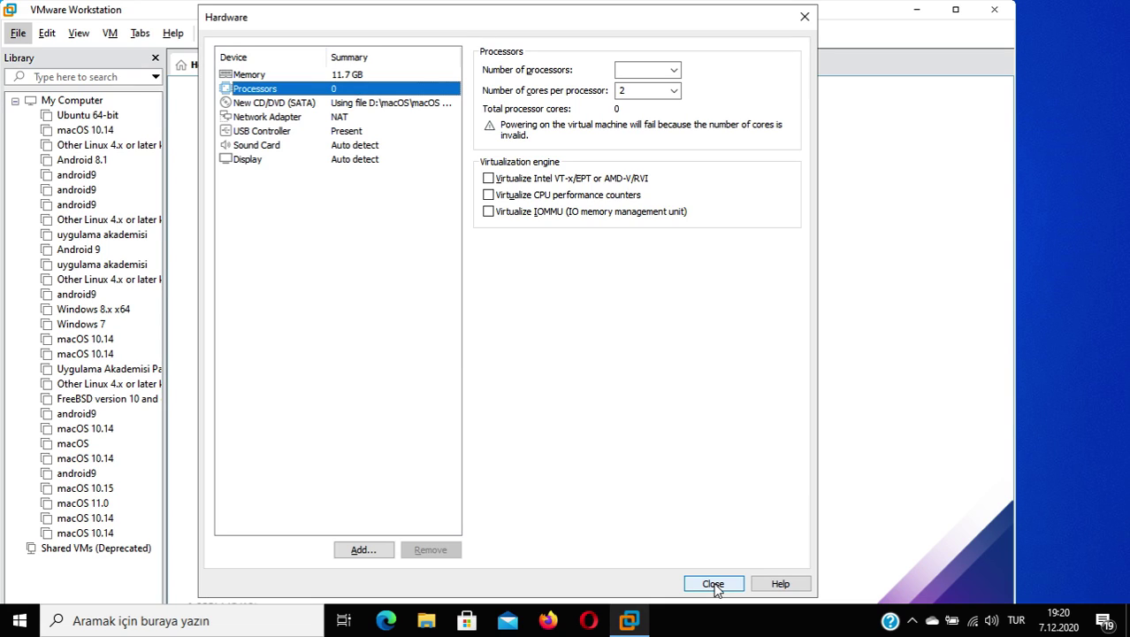
Set the virtual machine's number of processors to 4.
key(shift+Tab)
key(shift+Tab)
key(shift+Tab)
key(shift+Tab)
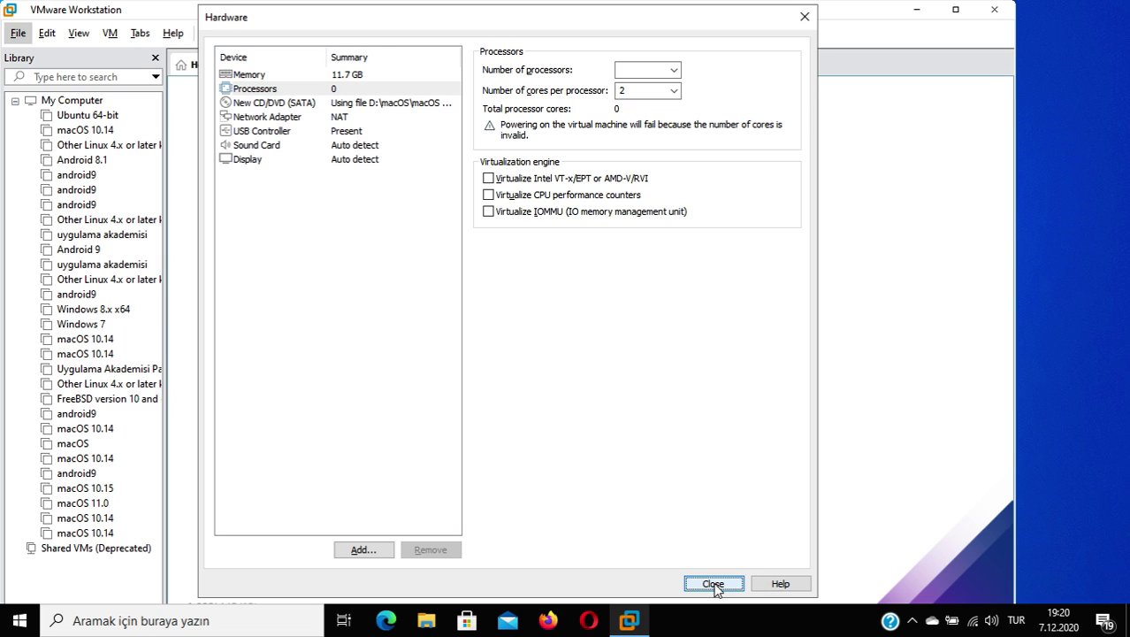
key(shift+Tab)
key(shift+Tab)
key(shift+Tab)
key(shift+Tab)
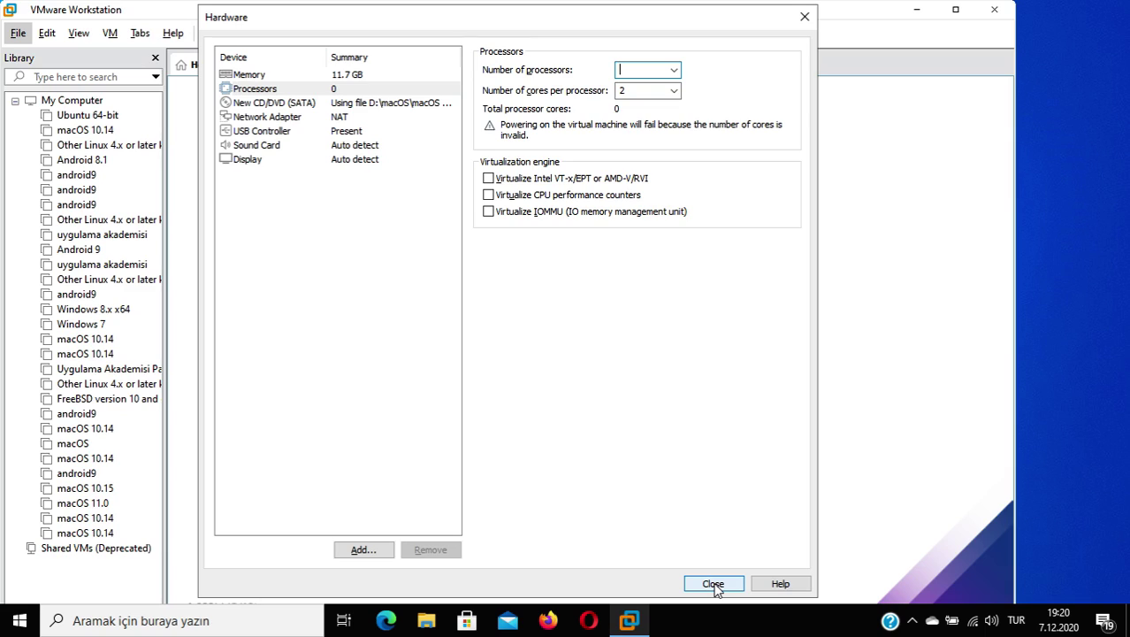
text(4)
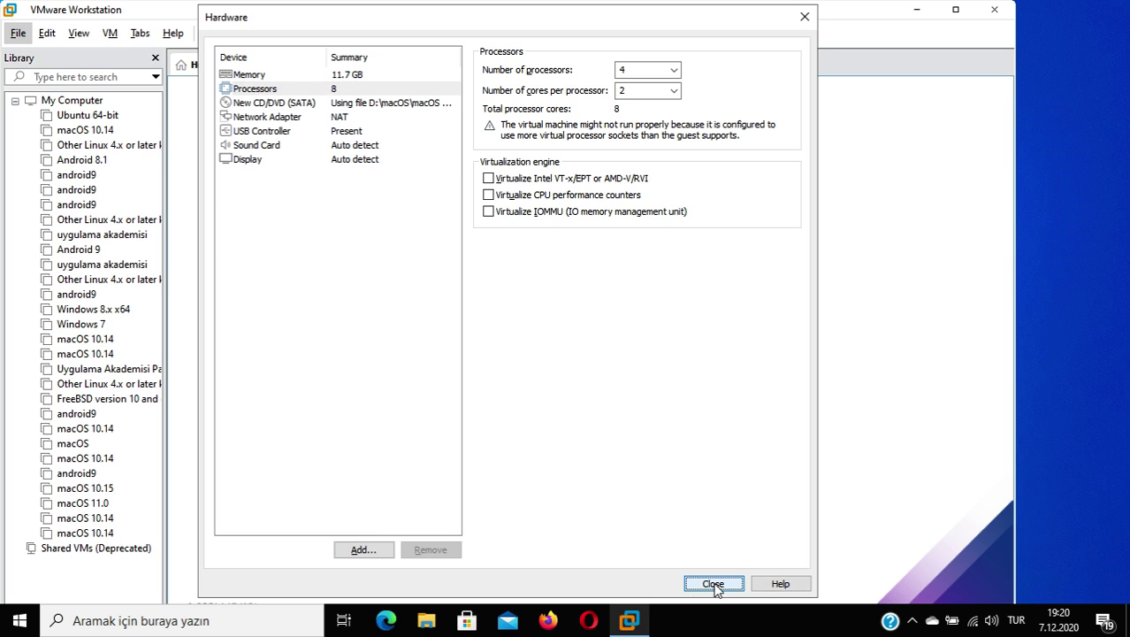
Close the hardware settings and finish the wizard to create the macOS 10.15 virtual machine.
click(712, 584)
key(Tab)
key(Tab)
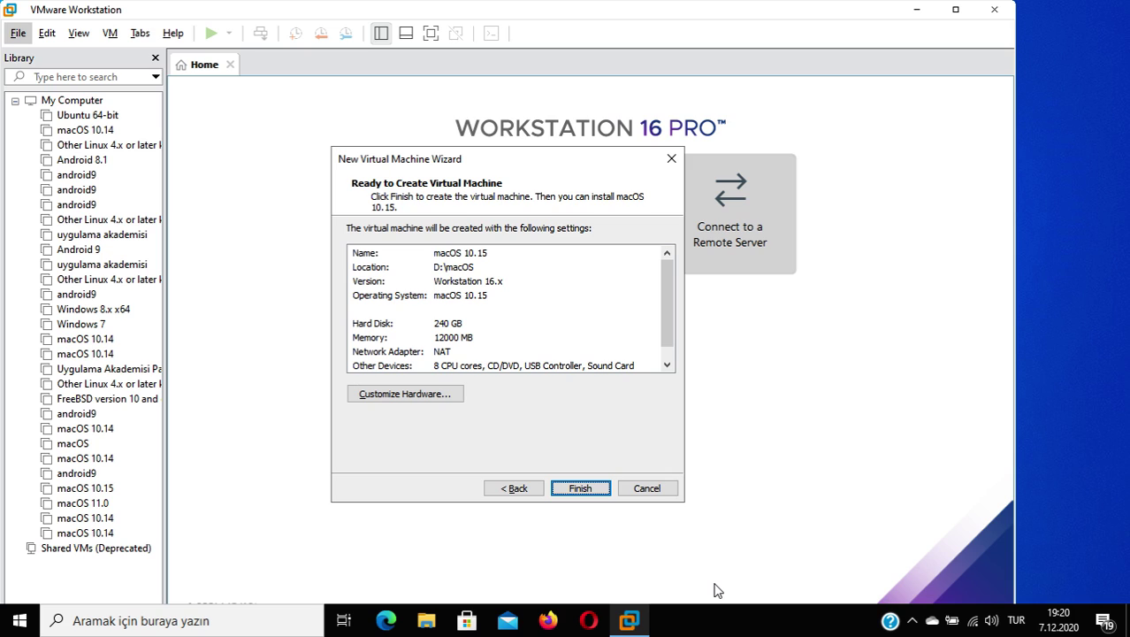
key(Return)
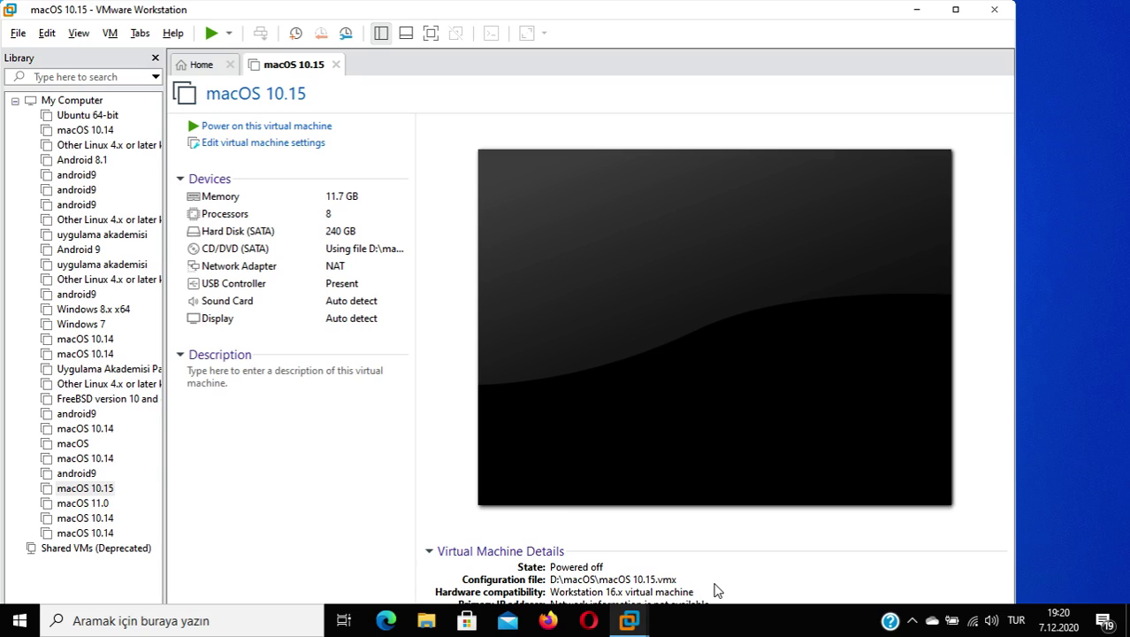
Open the macOS folder on the D: drive in File Explorer.
key(super+e)
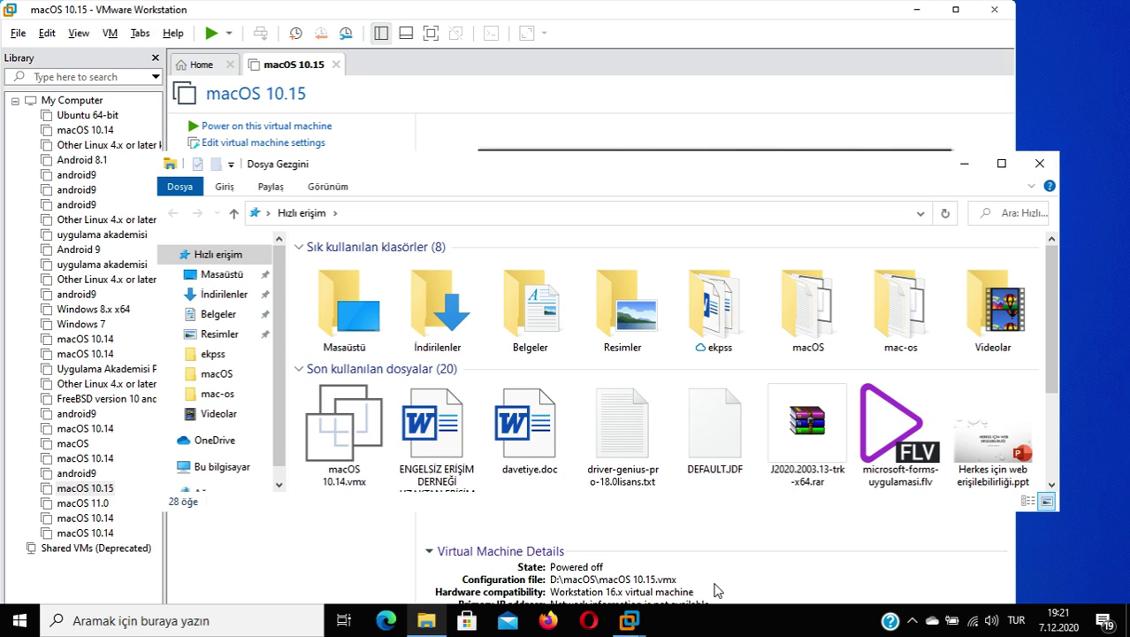
key(Return)
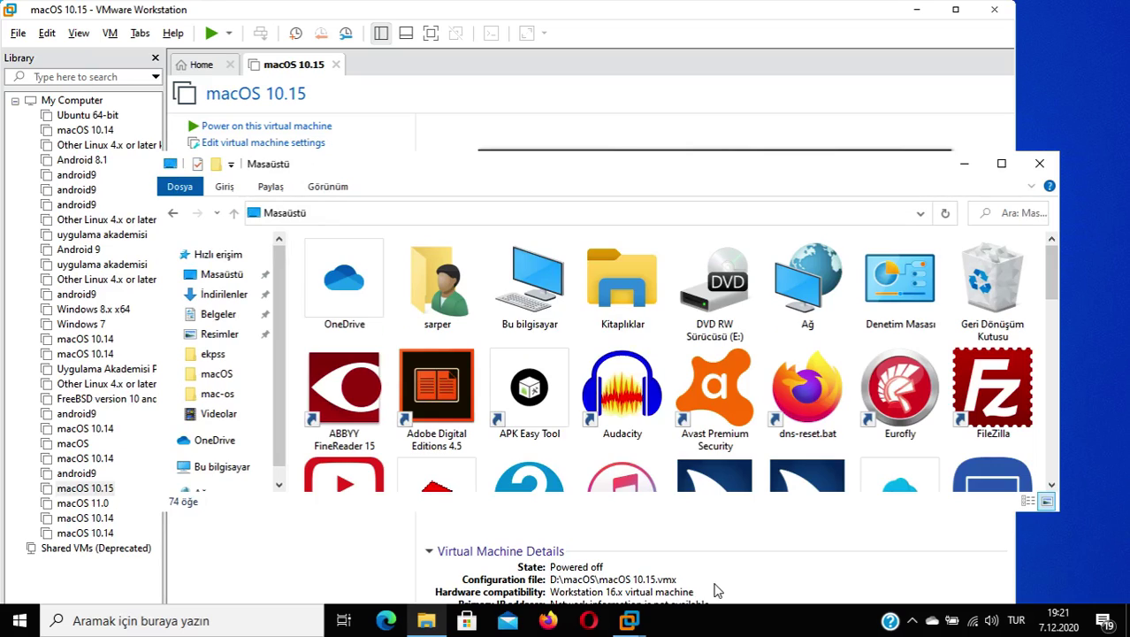
key(b)
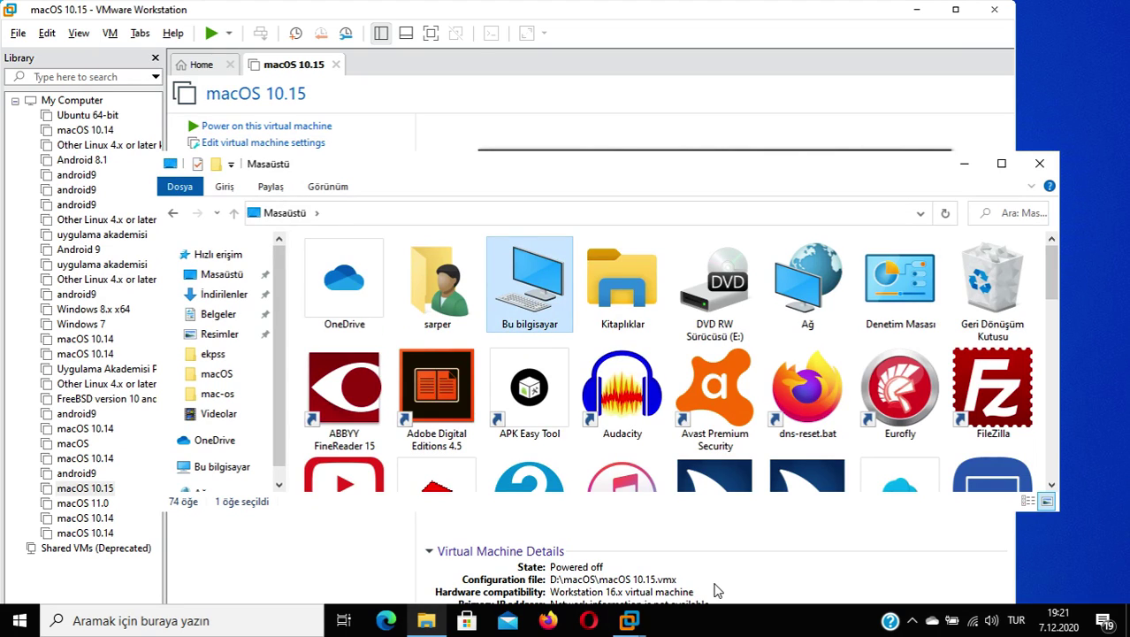
key(Return)
key(y)
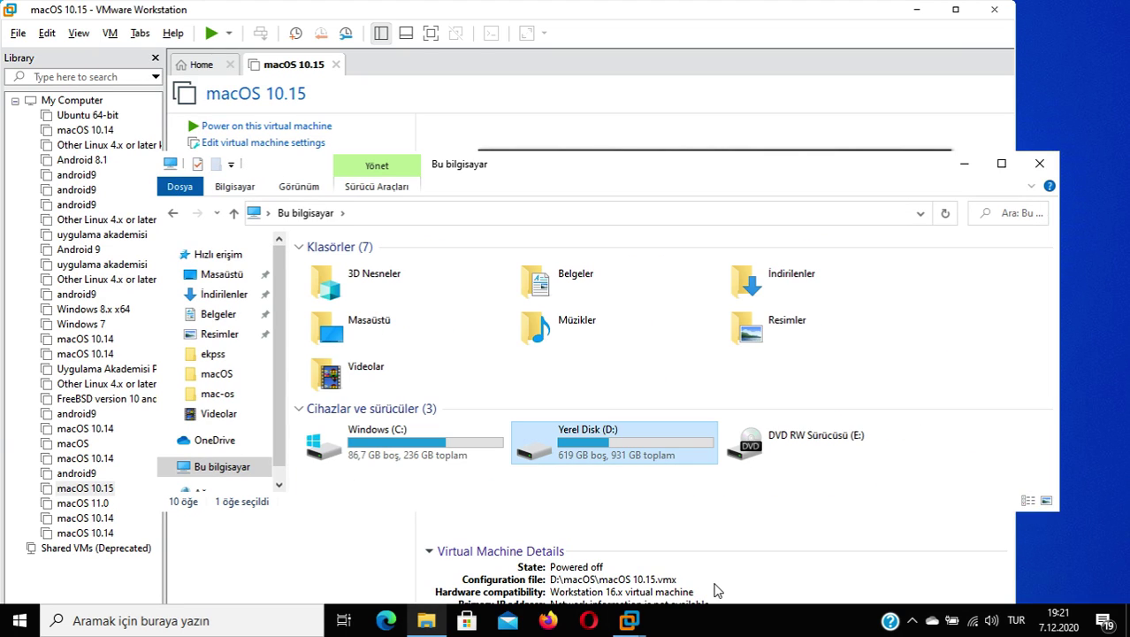
key(Return)
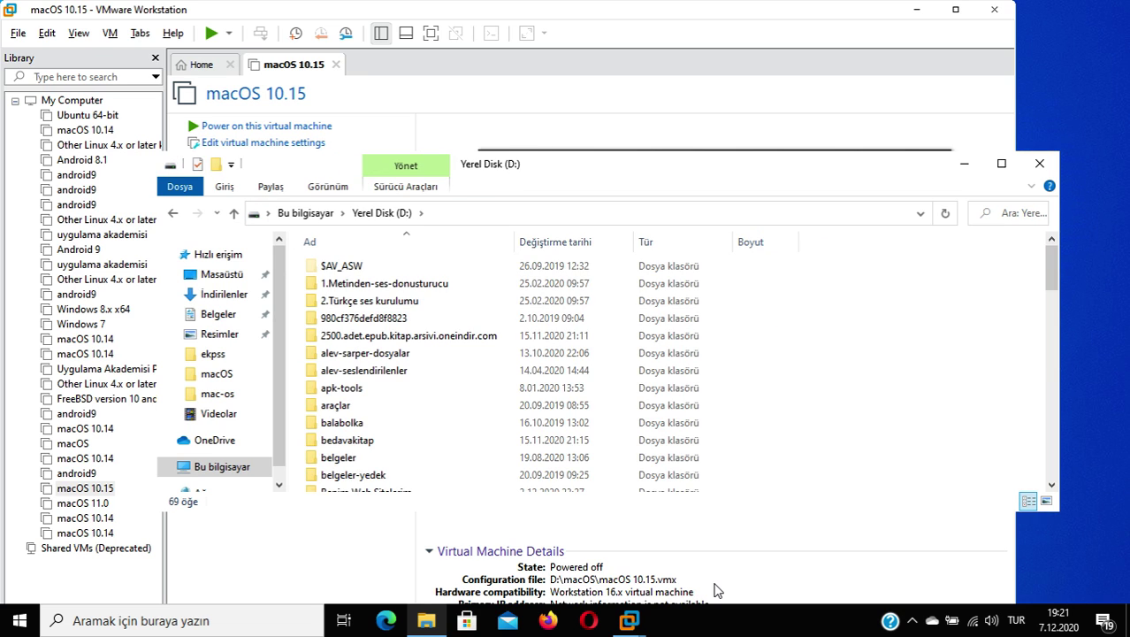
key(m)
key(Return)
Open the macOS 10.15.vmx file with Notepad (Not Defteri).
key(Down)
key(Down)
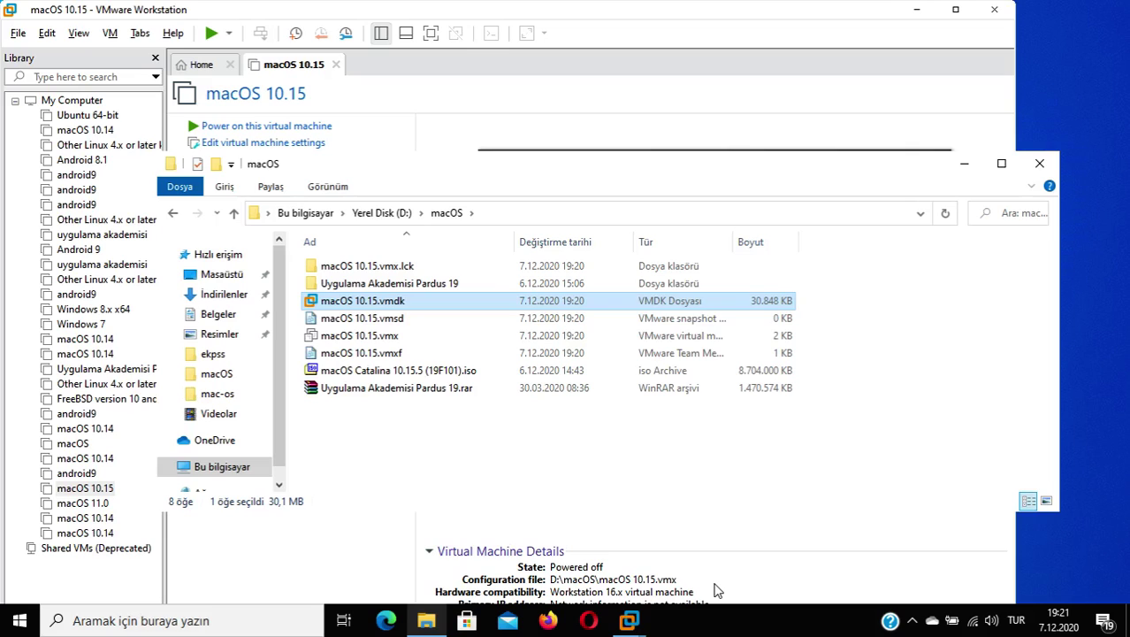
key(Down)
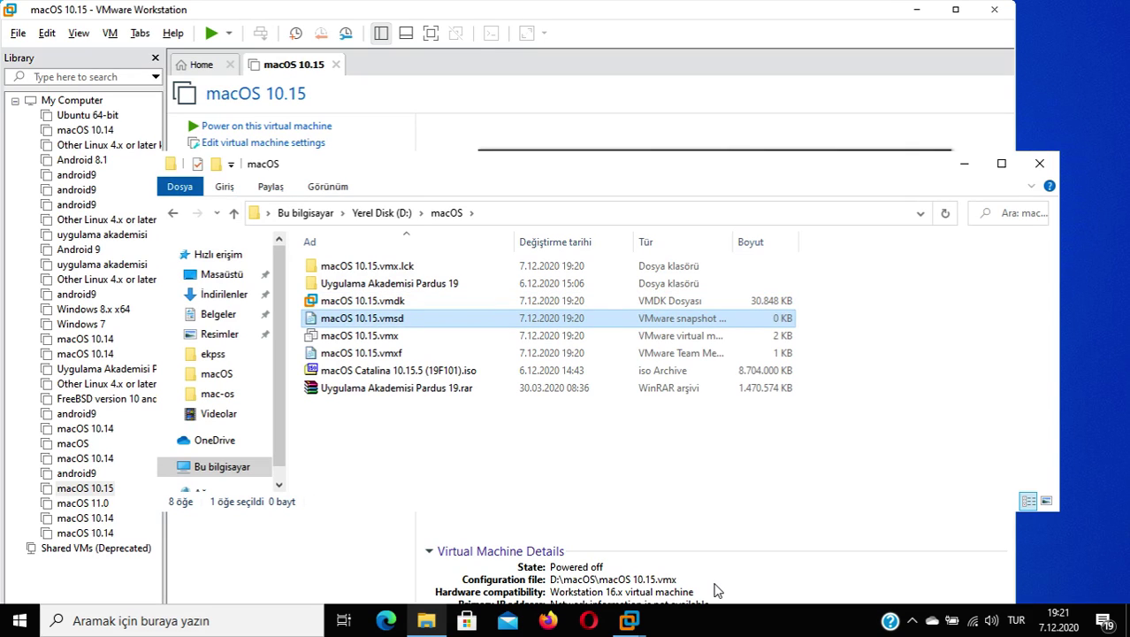
key(Down)
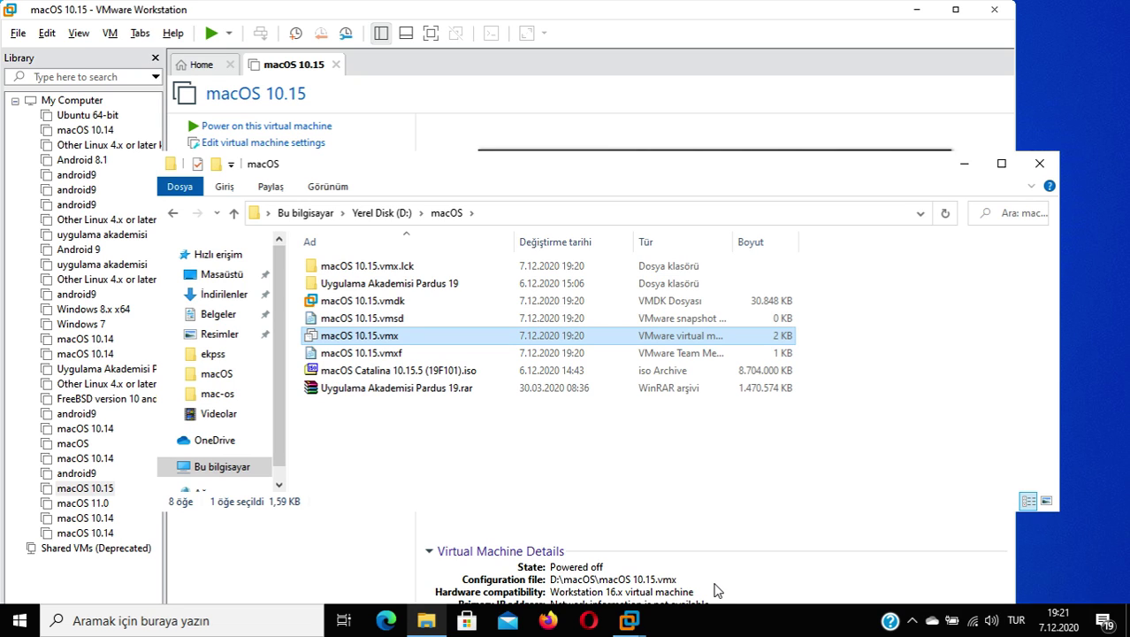
key(shift+F10)
key(Down)
key(Down)
key(Down)
key(Down)
key(Down)
key(Down)
key(Down)
key(Down)
key(Down)
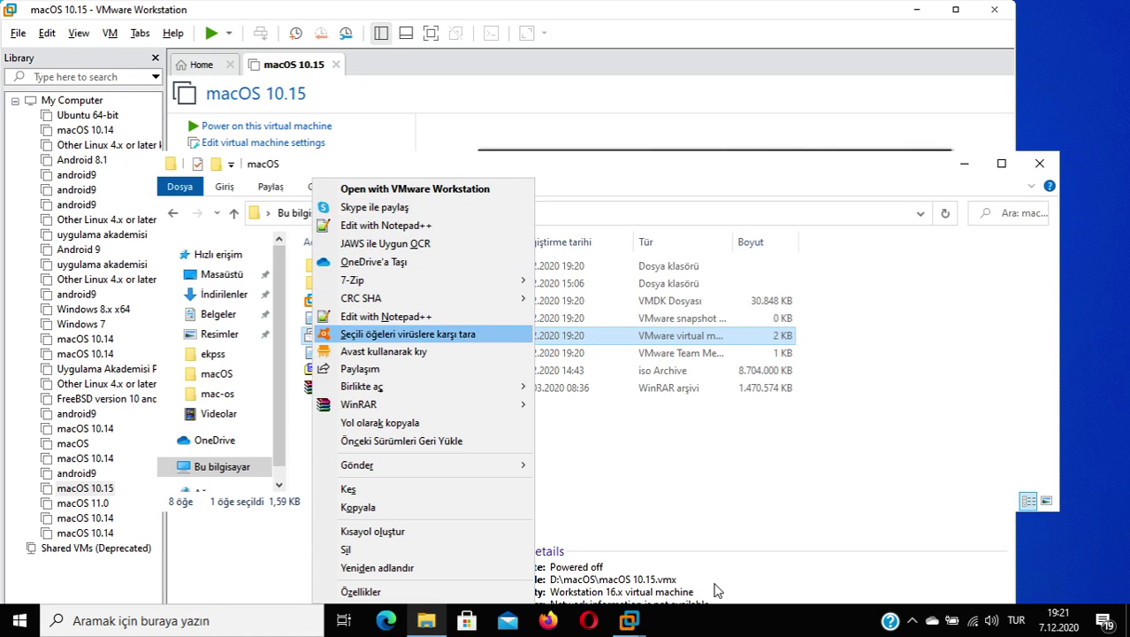
key(Down)
key(Down)
key(Down)
key(Right)
key(Up)
key(Down)
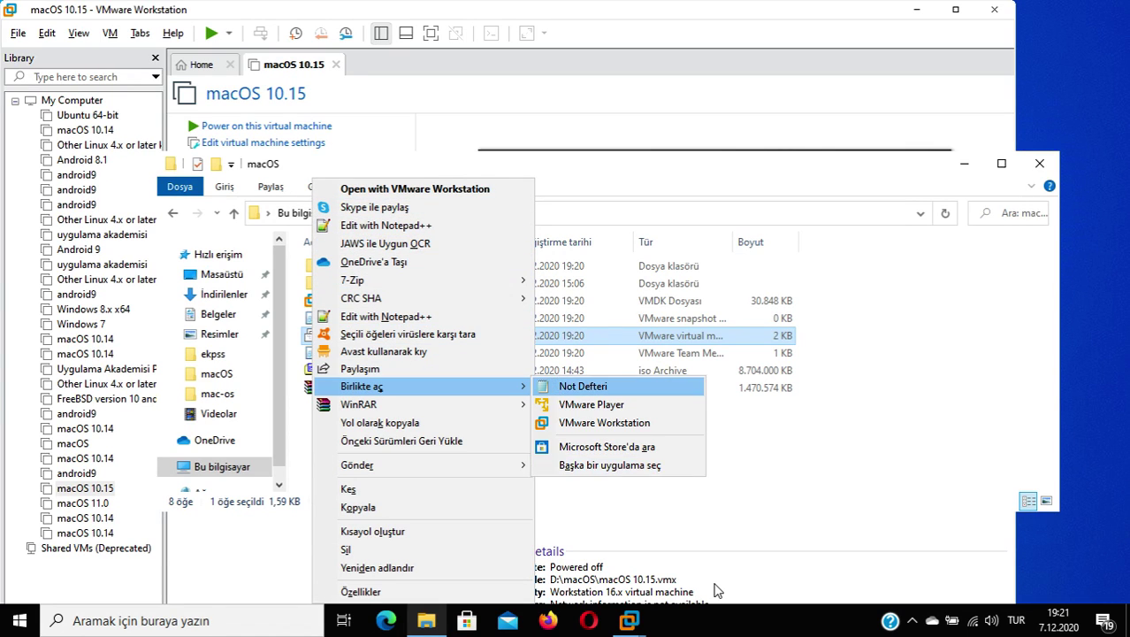
key(Return)
Append the line smc.version="0" to the end of the .vmx file, save it, and close the text editor and the folder window.
key(ctrl+End)
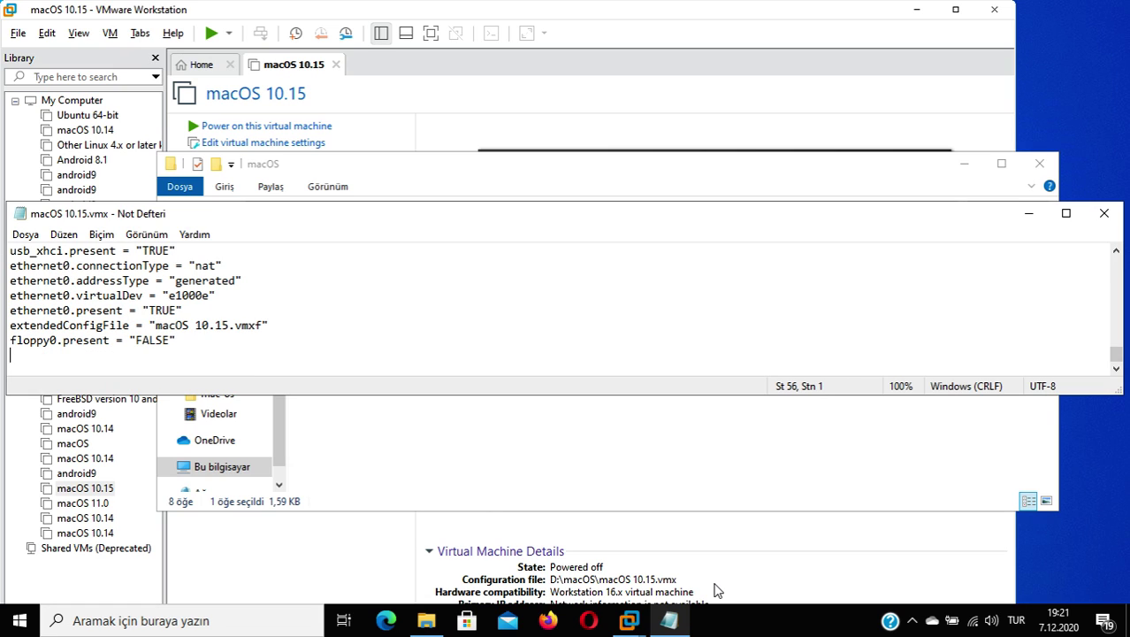
text(smc.)
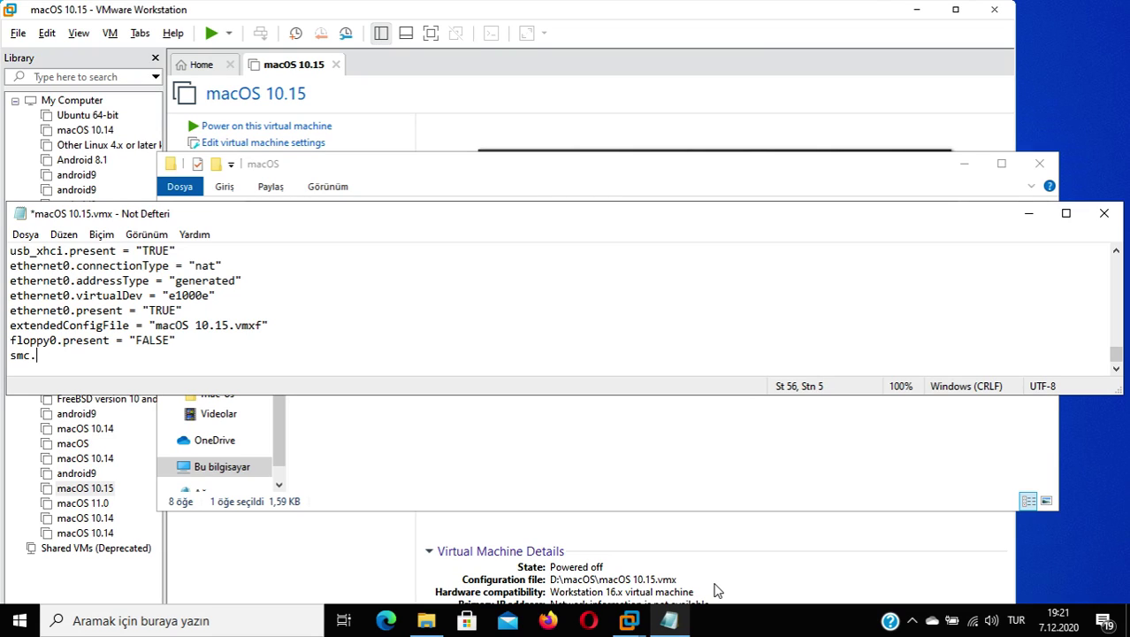
text(version="0")
key(ctrl+s)
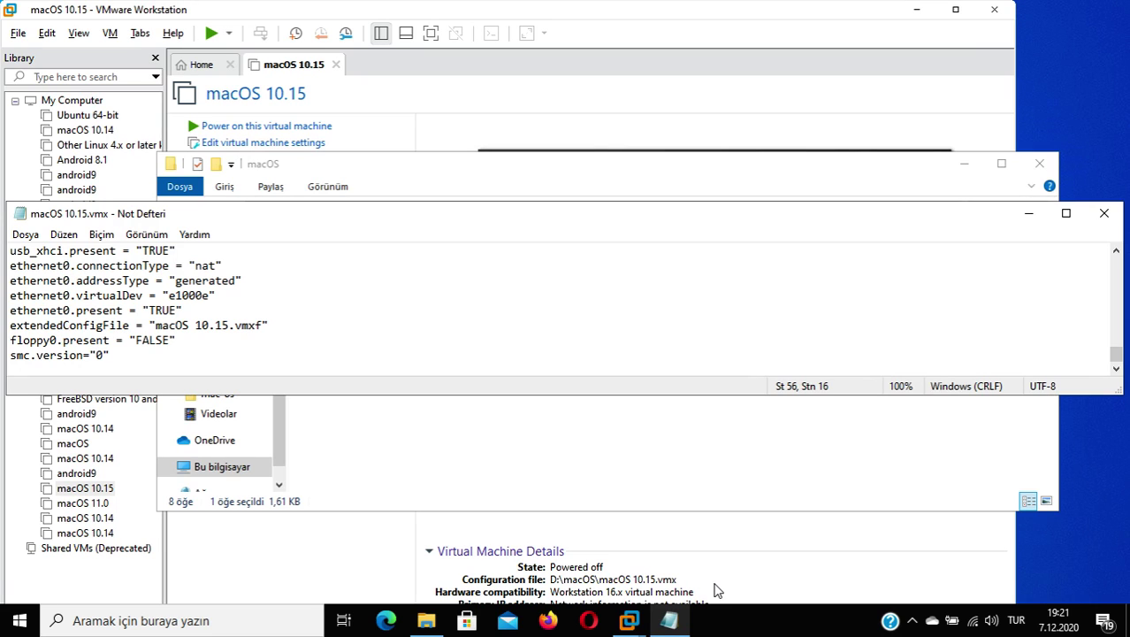
key(alt+F4)
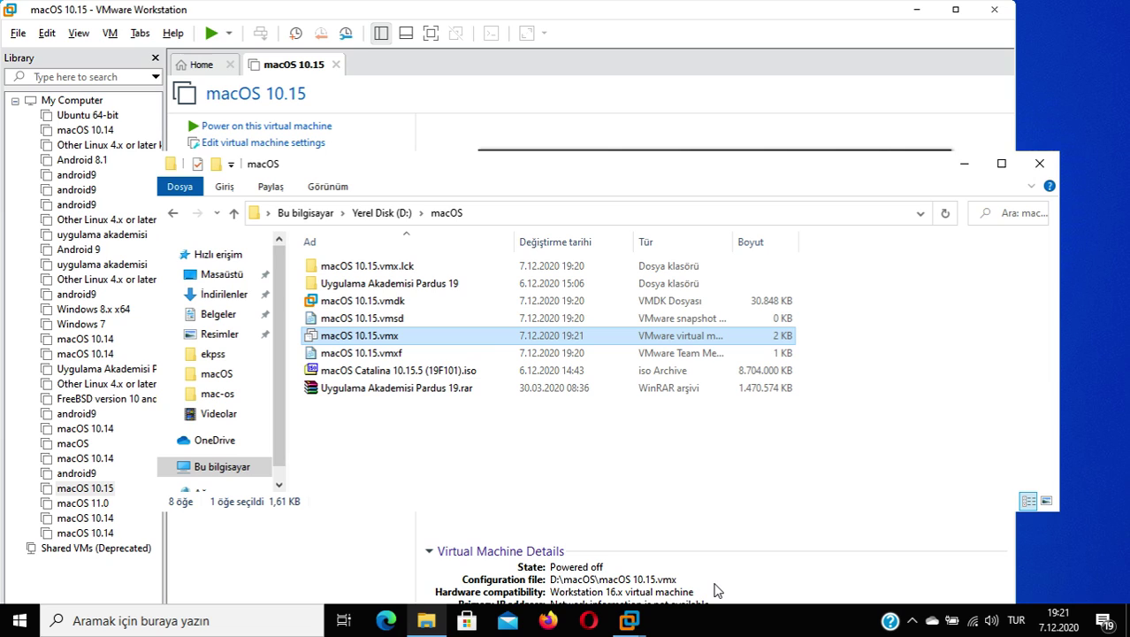
key(alt+F4)
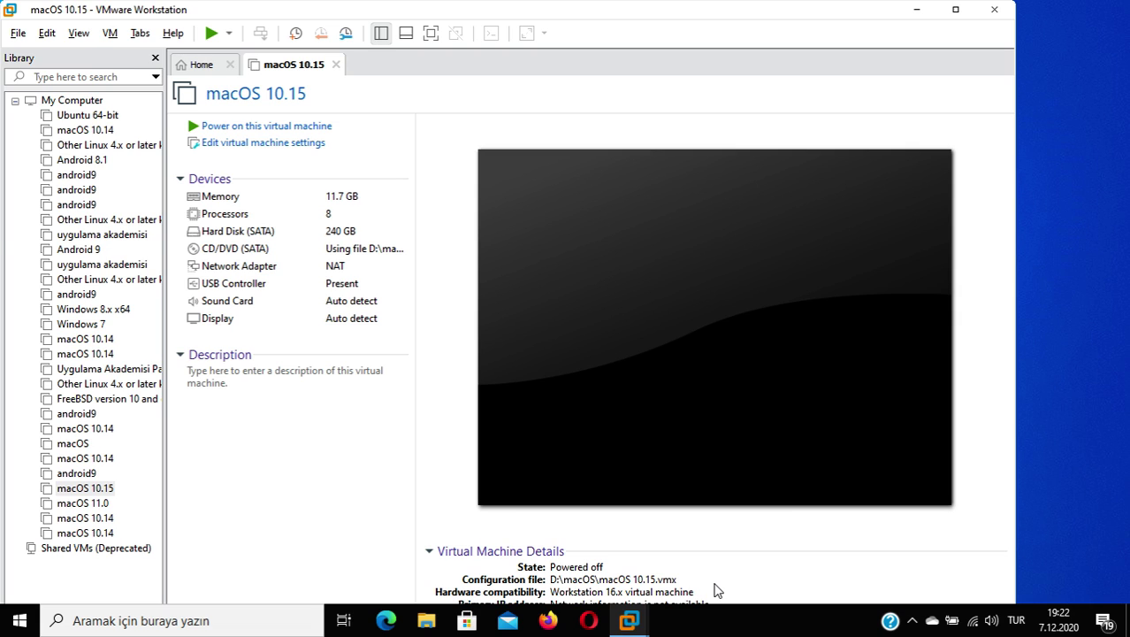
Start up the macOS 10.15 guest in VMware Workstation.
key(alt+f)
key(Right)
key(Right)
key(Down)
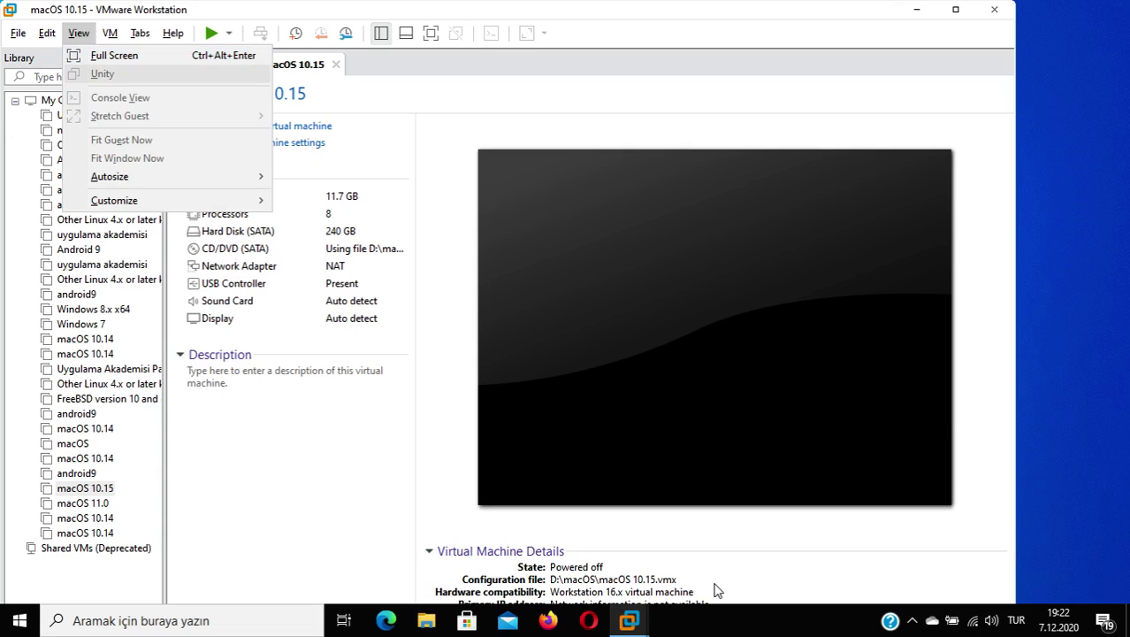
key(Left)
key(Right)
key(Right)
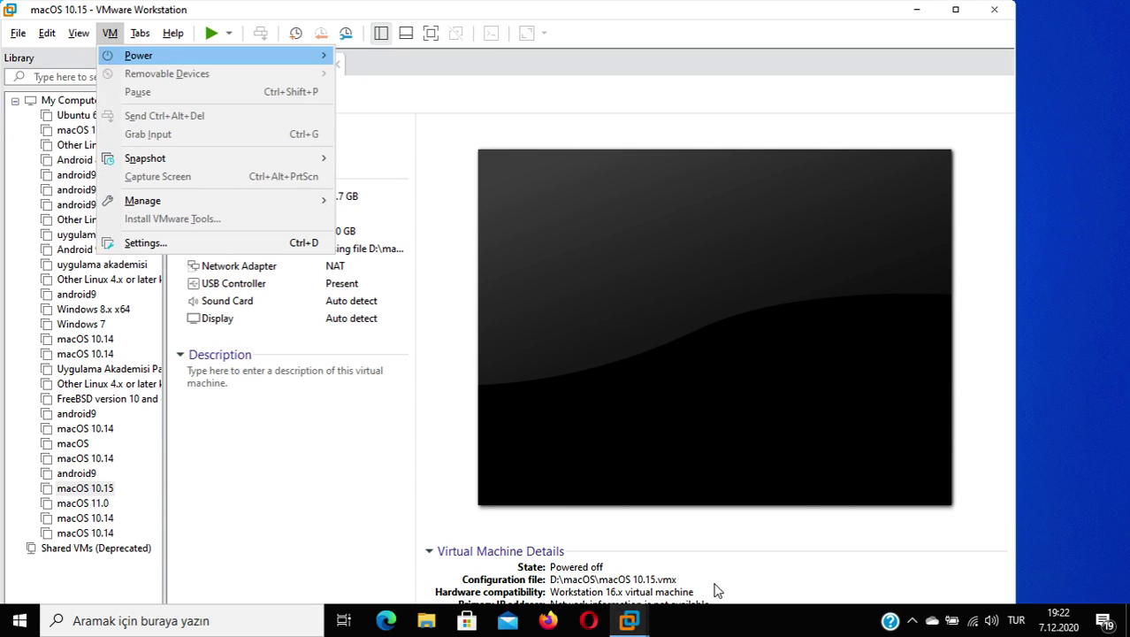
key(Right)
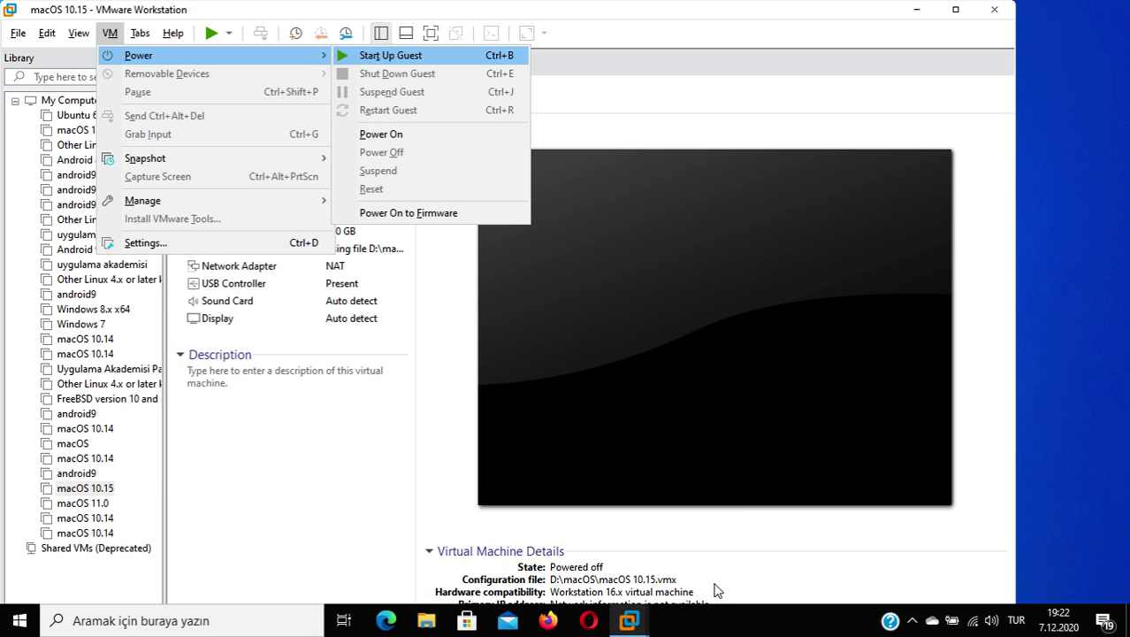
key(Return)
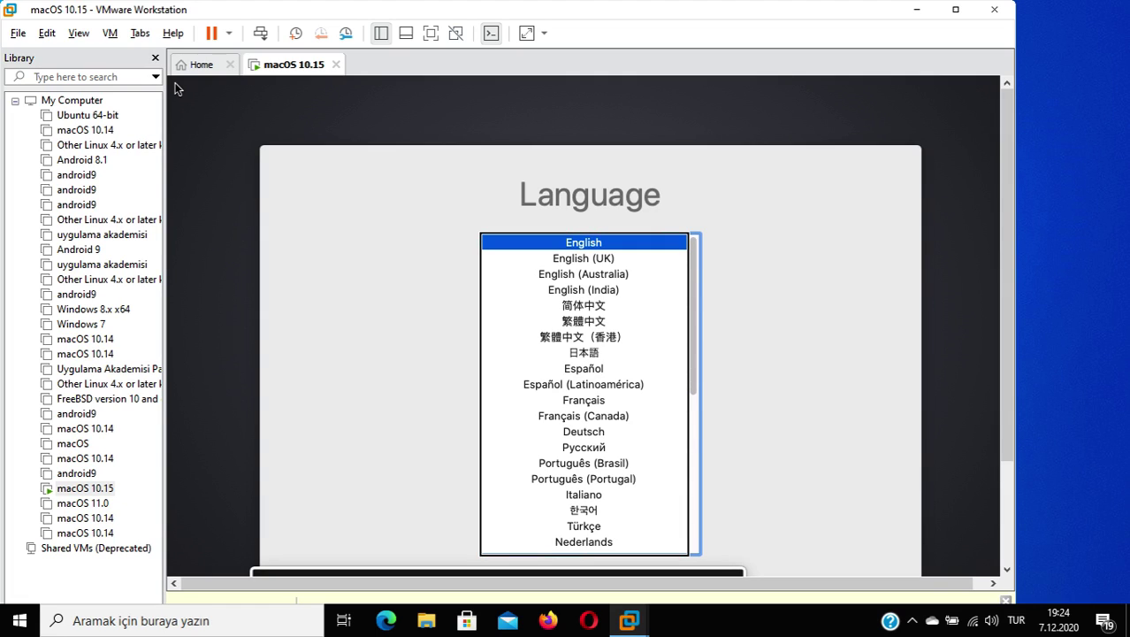
Choose Türkçe as the macOS installer language and continue.
key(t)
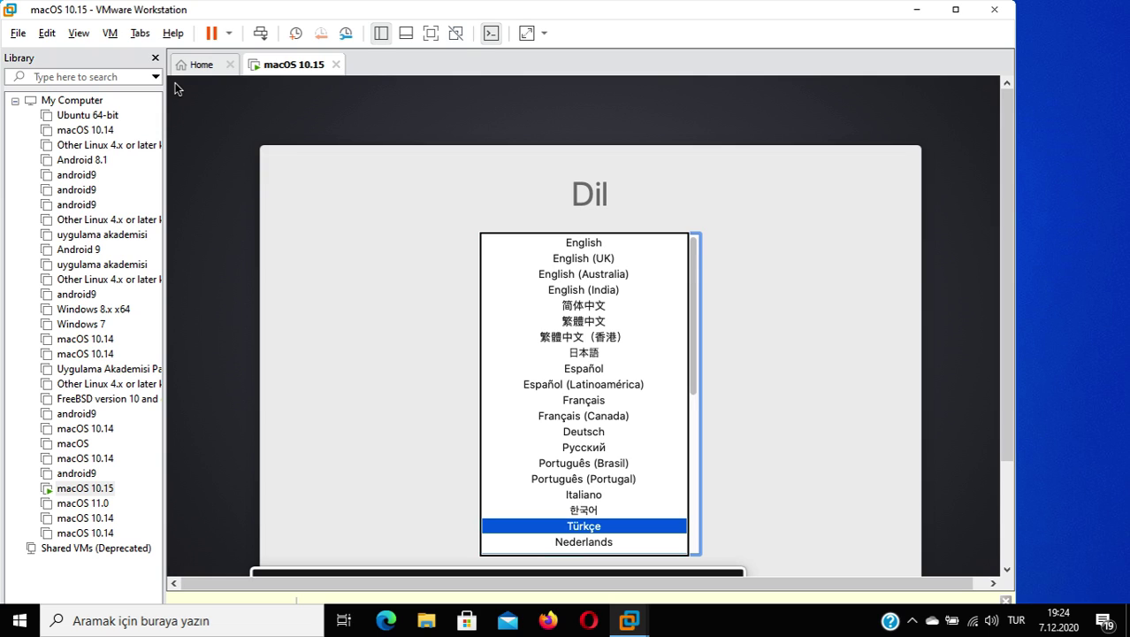
key(Tab)
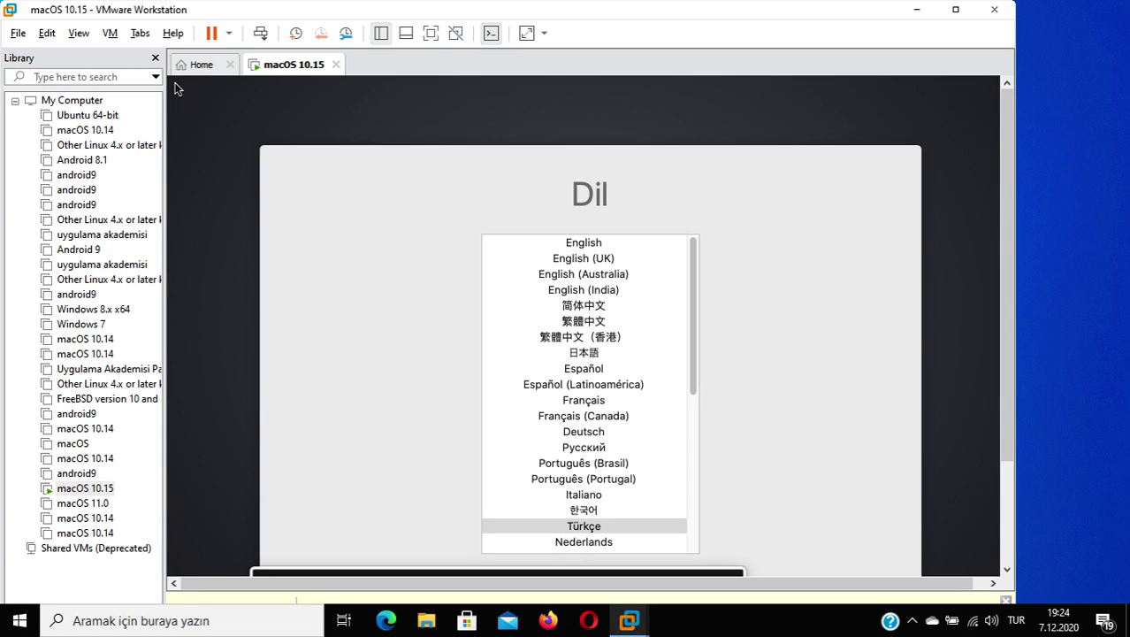
key(shift+Tab)
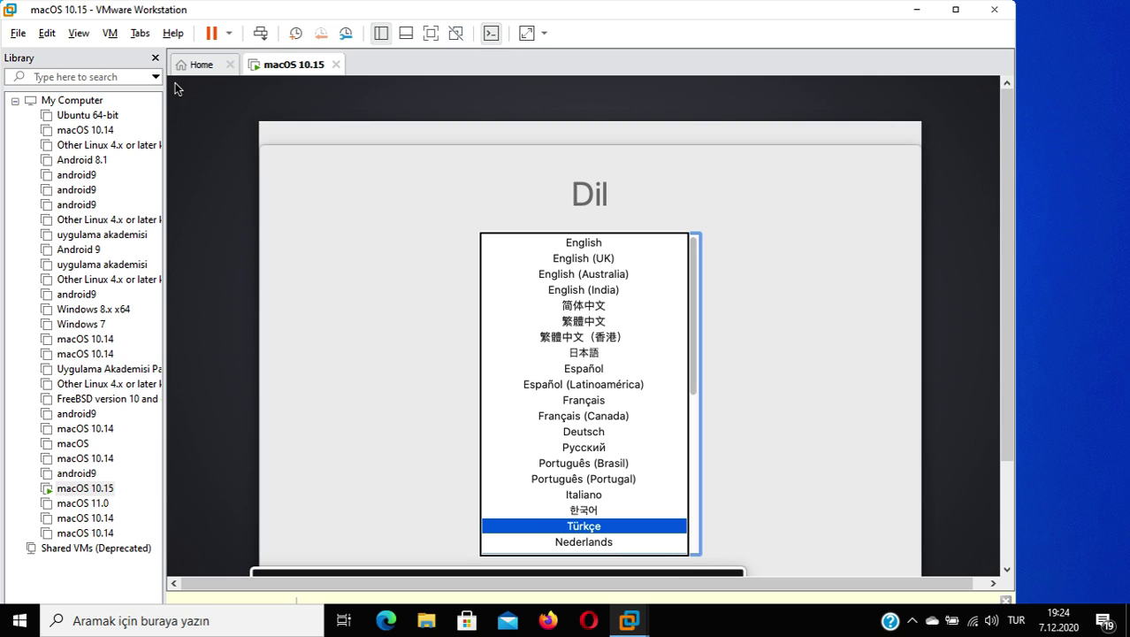
key(Return)
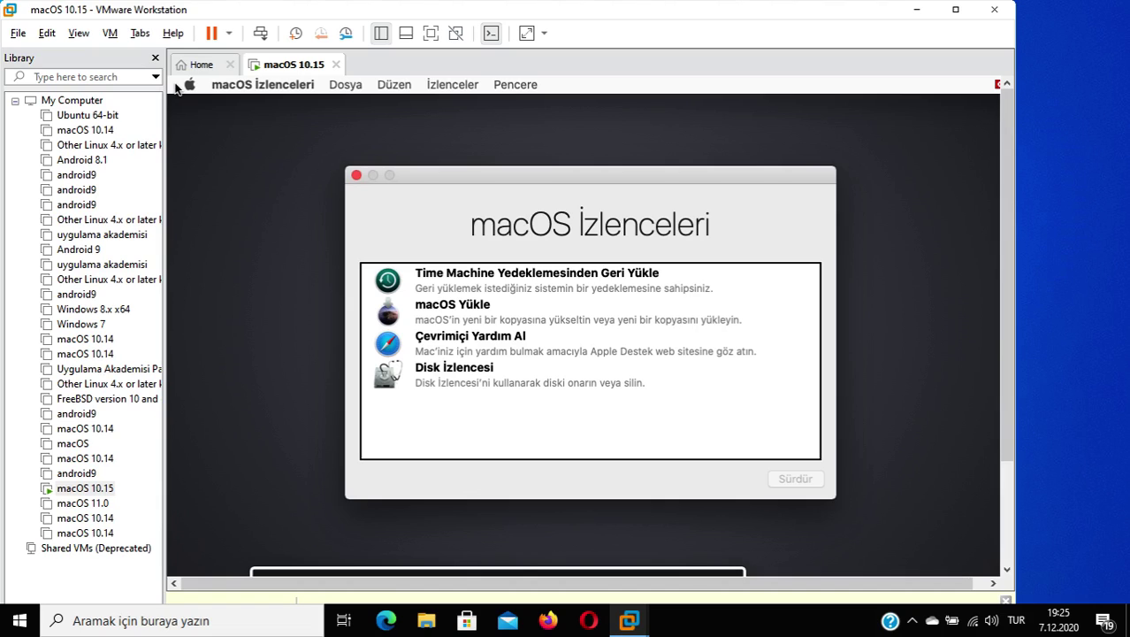
Open Disk Utility (Disk İzlencesi) from the macOS utilities list.
key(Down)
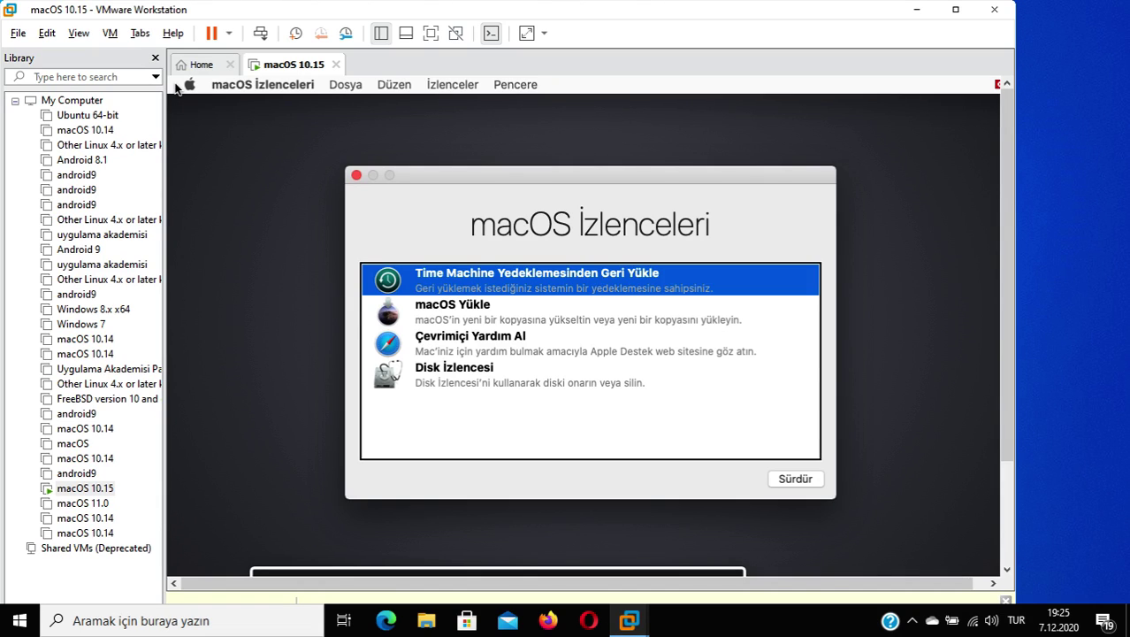
key(Down)
key(Down)
key(Down)
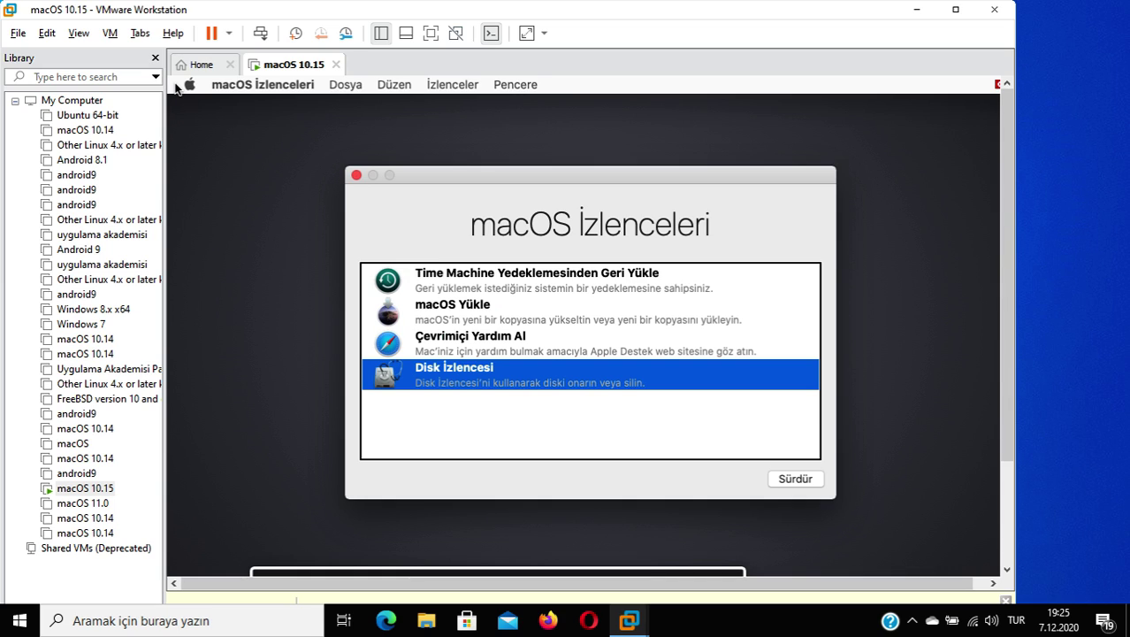
key(Tab)
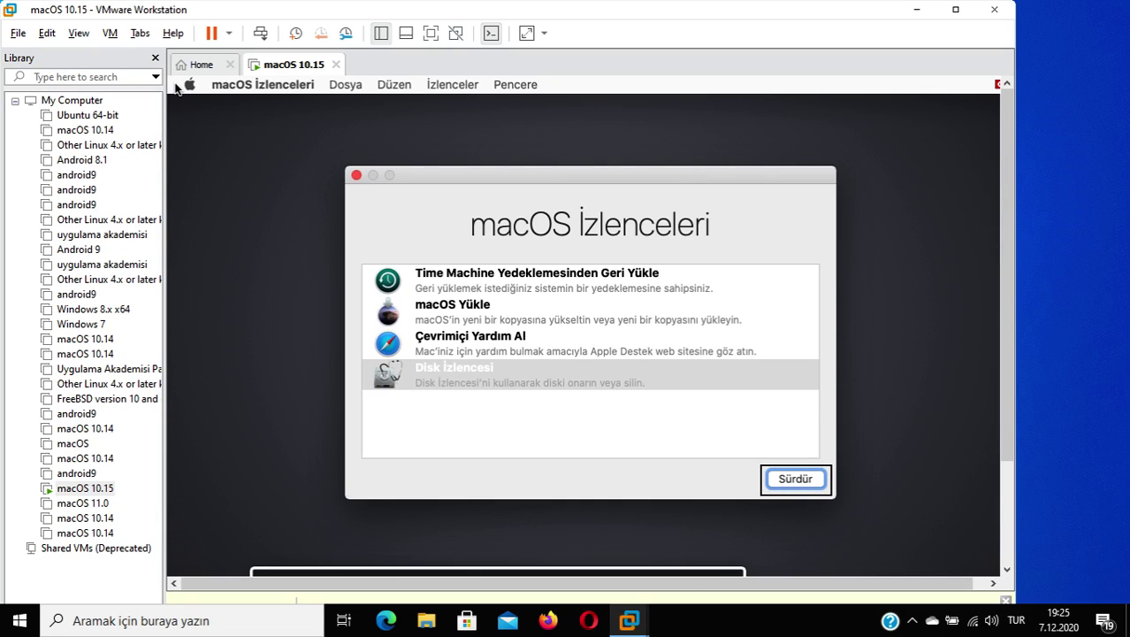
key(Tab)
key(Return)
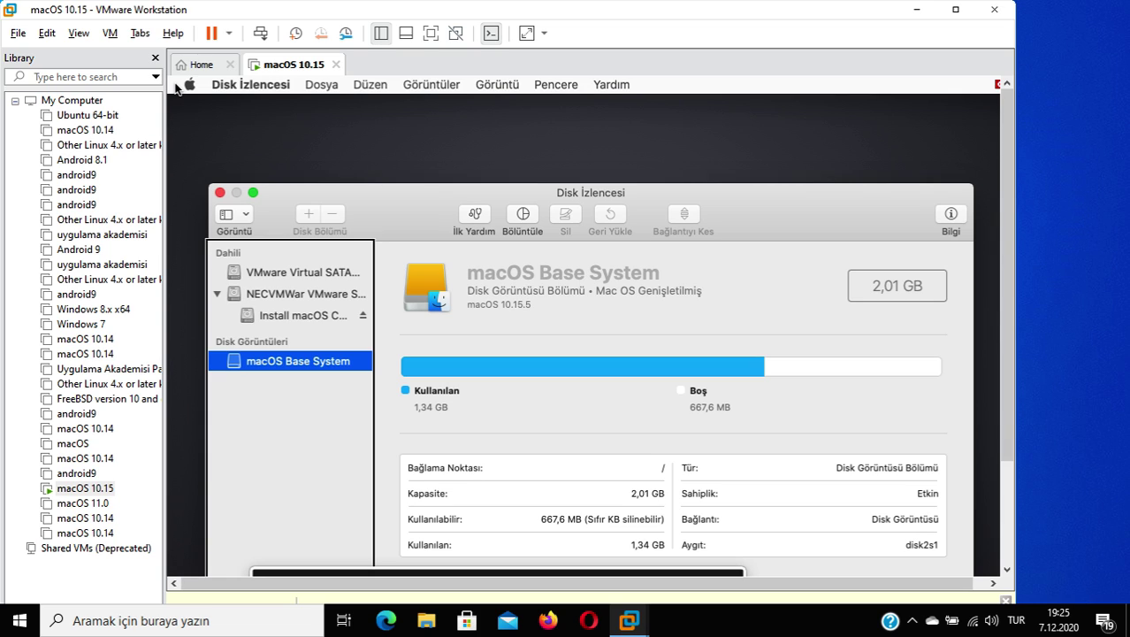
Select the VMware Virtual SATA Hard Drive Media disk and open its erase (Sil) dialog.
key(Up)
key(Up)
key(Up)
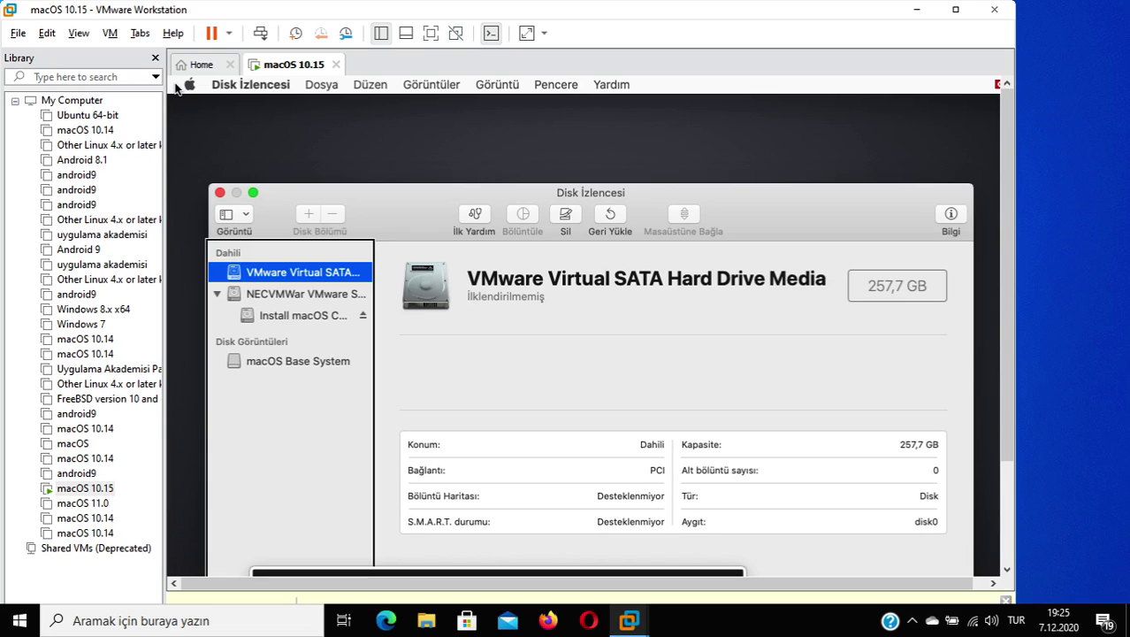
key(Tab)
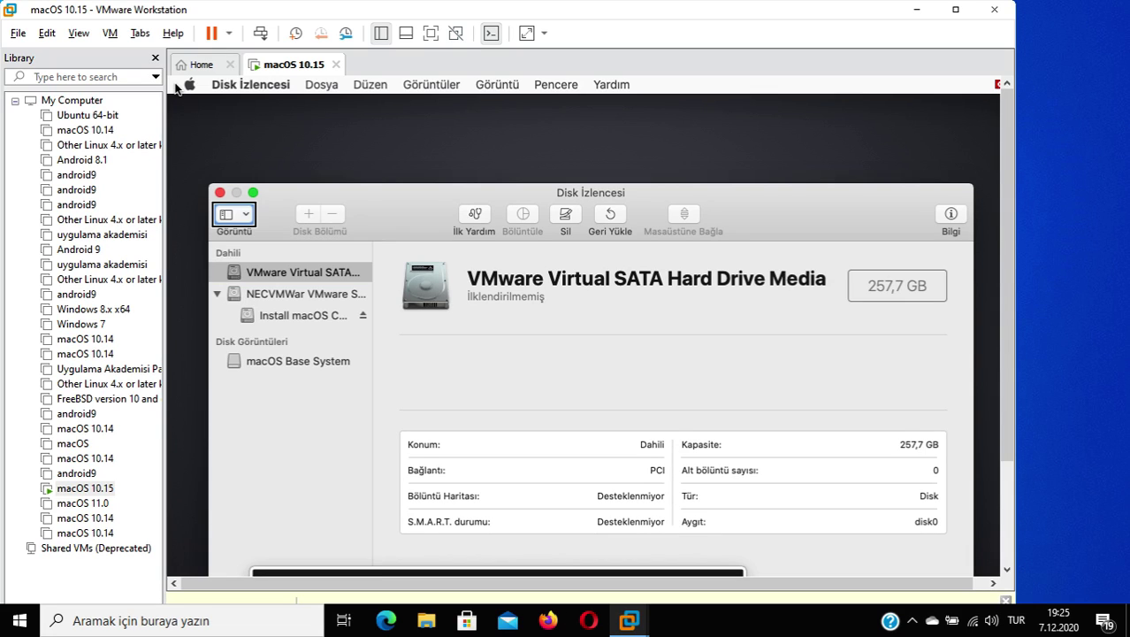
key(Tab)
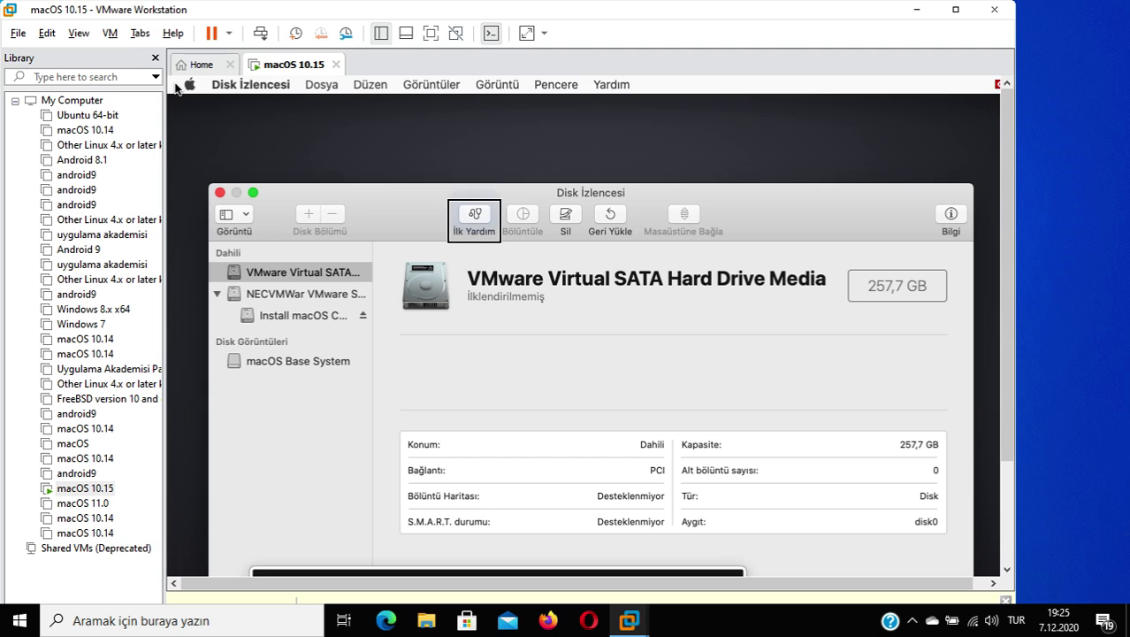
key(Tab)
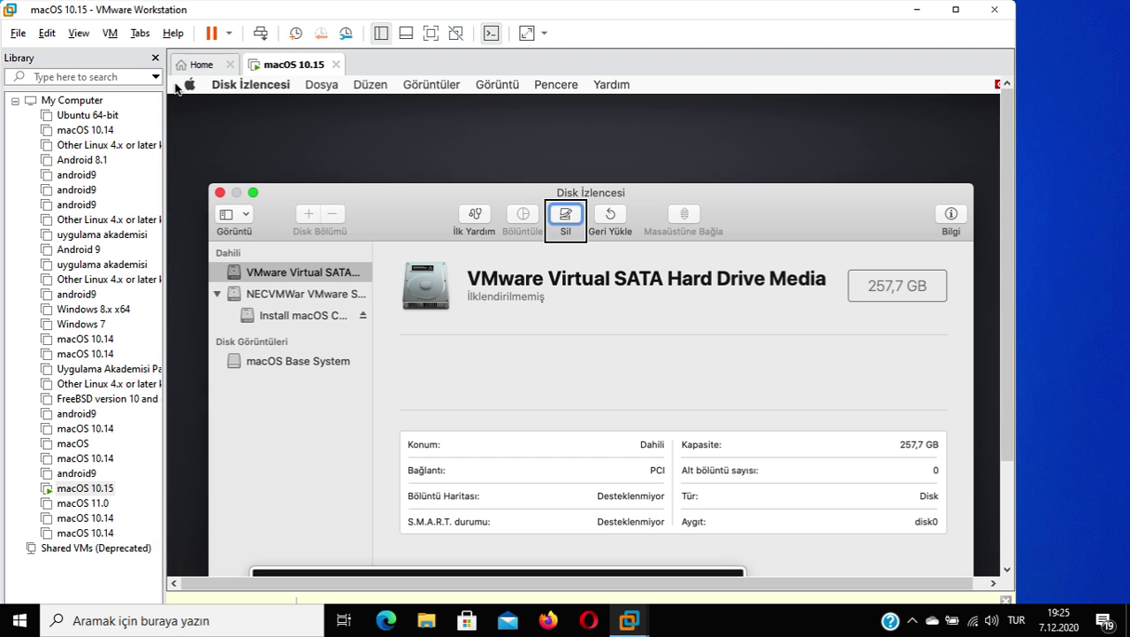
key(space)
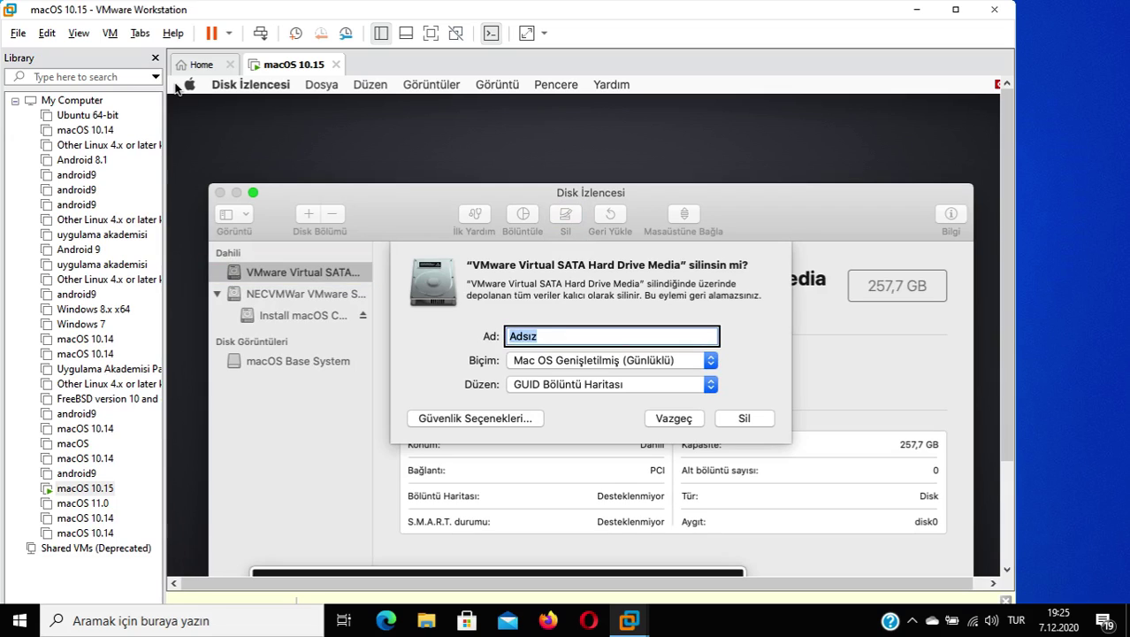
Replace the default volume name in the erase dialog with diskim.
key(Tab)
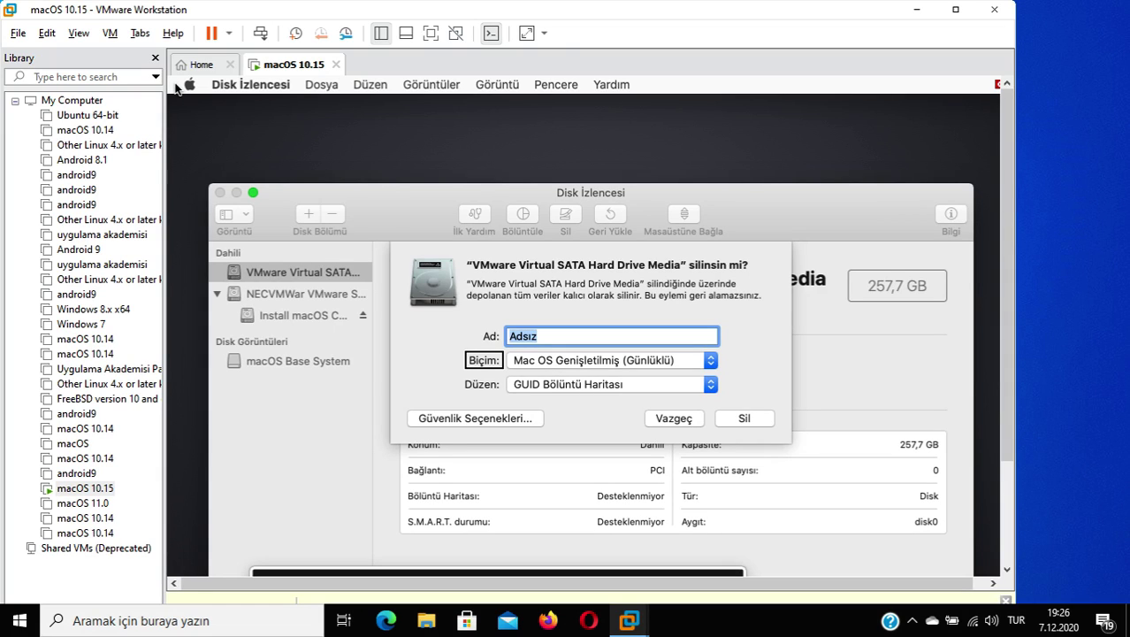
key(Tab)
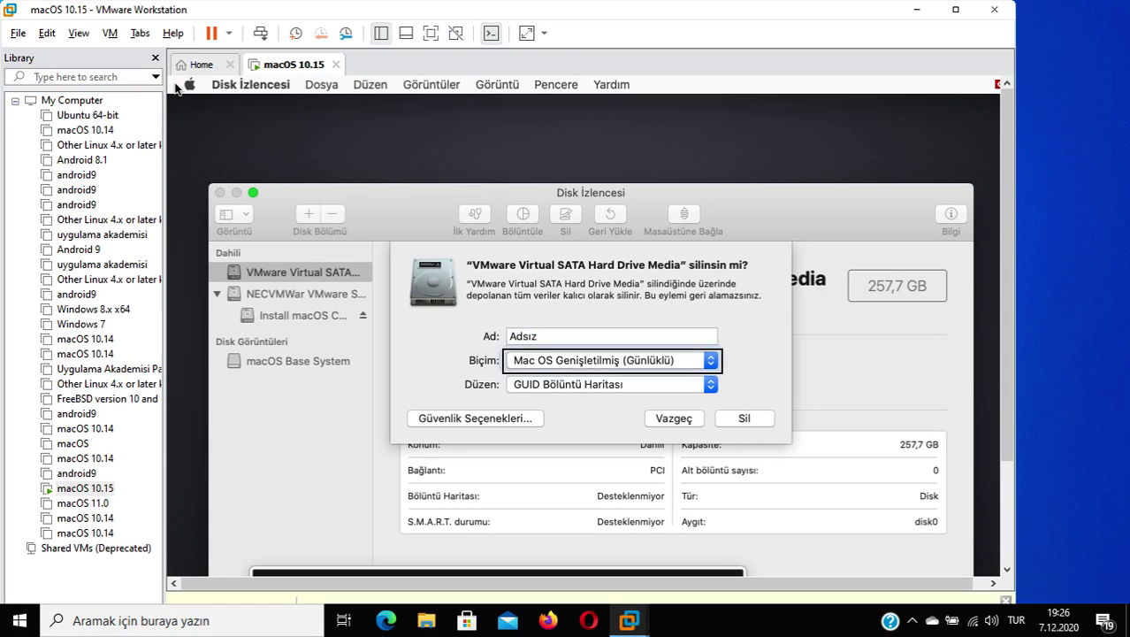
key(Tab)
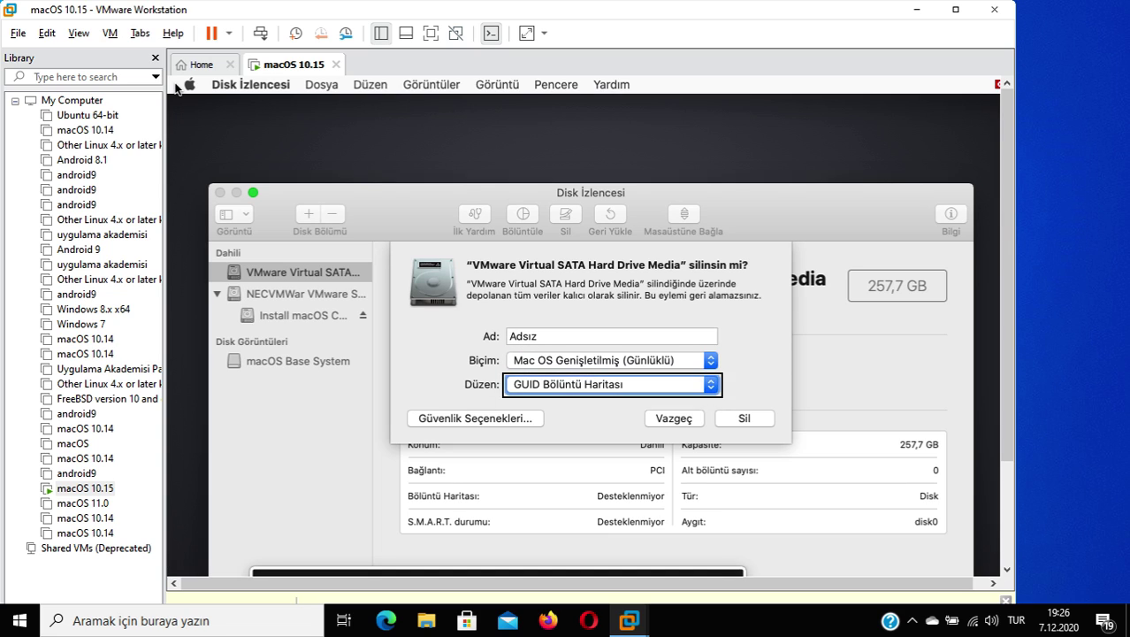
key(Tab)
key(Tab)
key(shift+Tab)
key(shift+Tab)
key(shift+Tab)
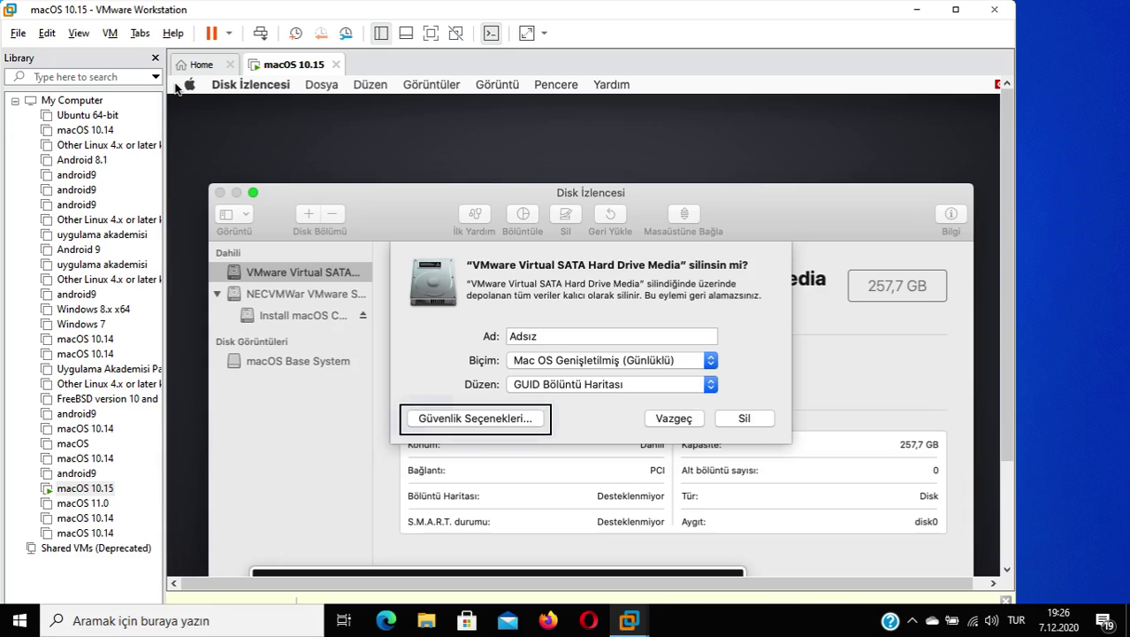
key(shift+Tab)
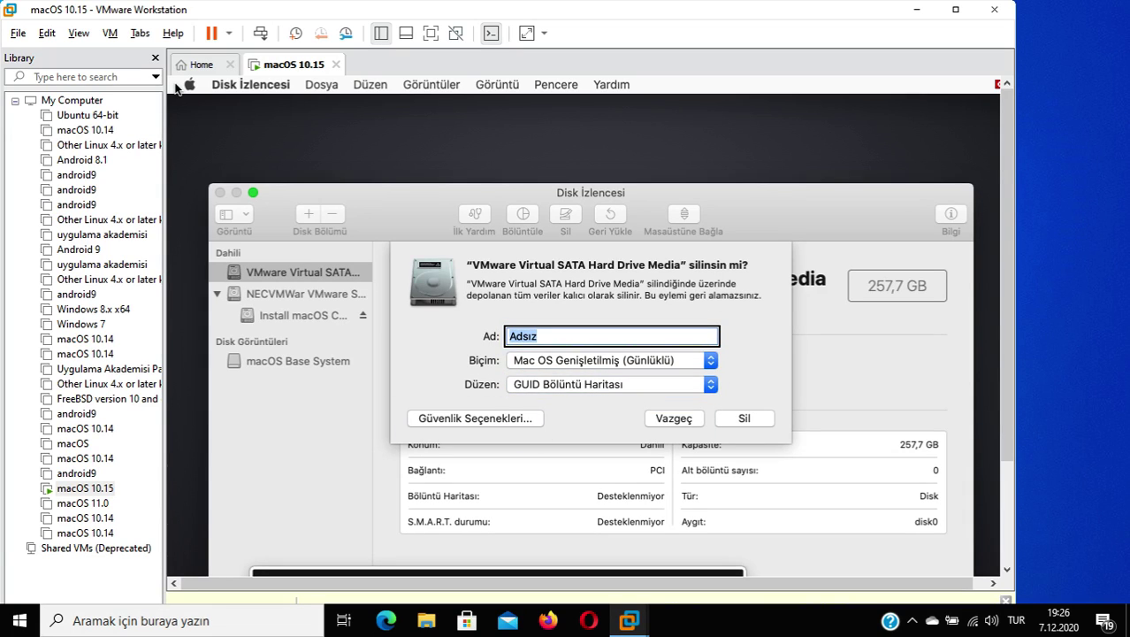
key(BackSpace)
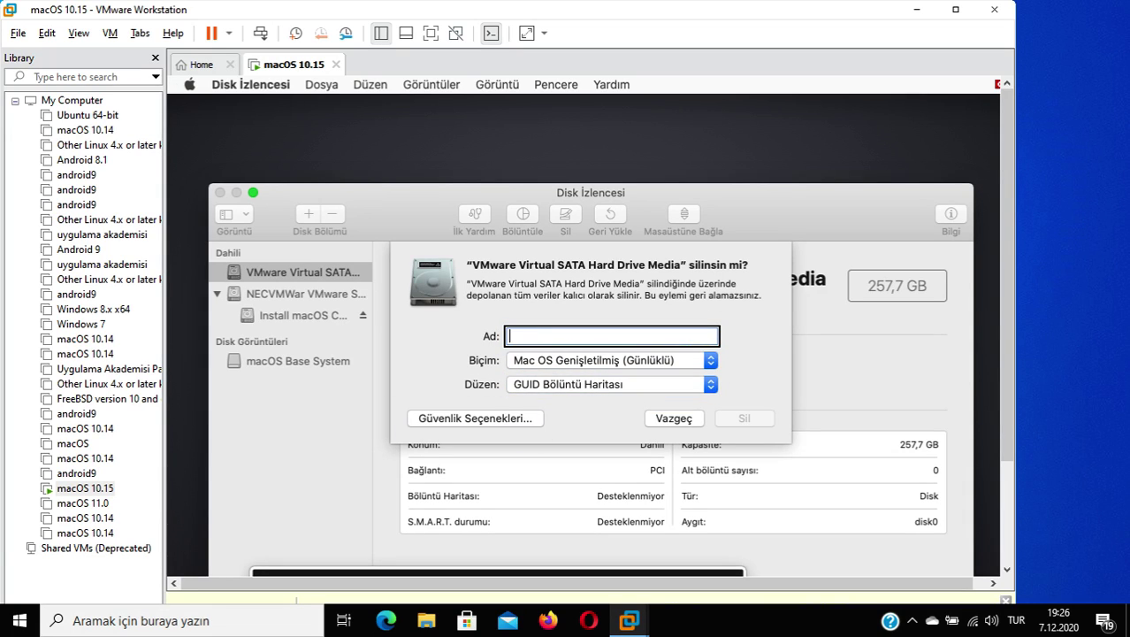
text(di)
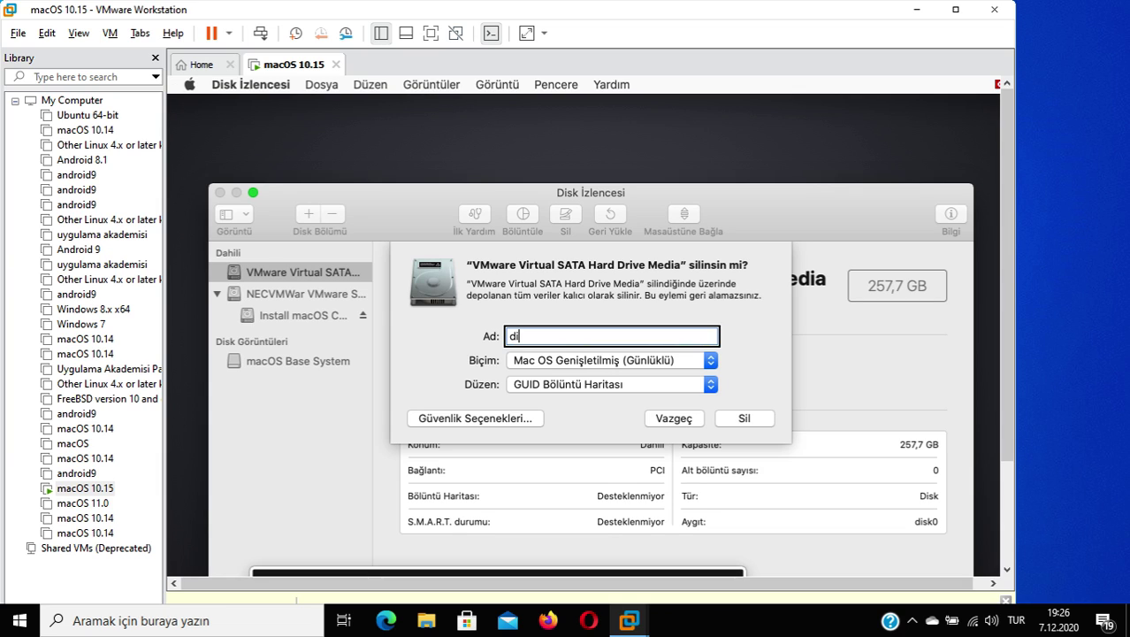
text(skim)
Set the format (Biçim) of the diskim volume to APFS.
key(ctrl+alt+Right)
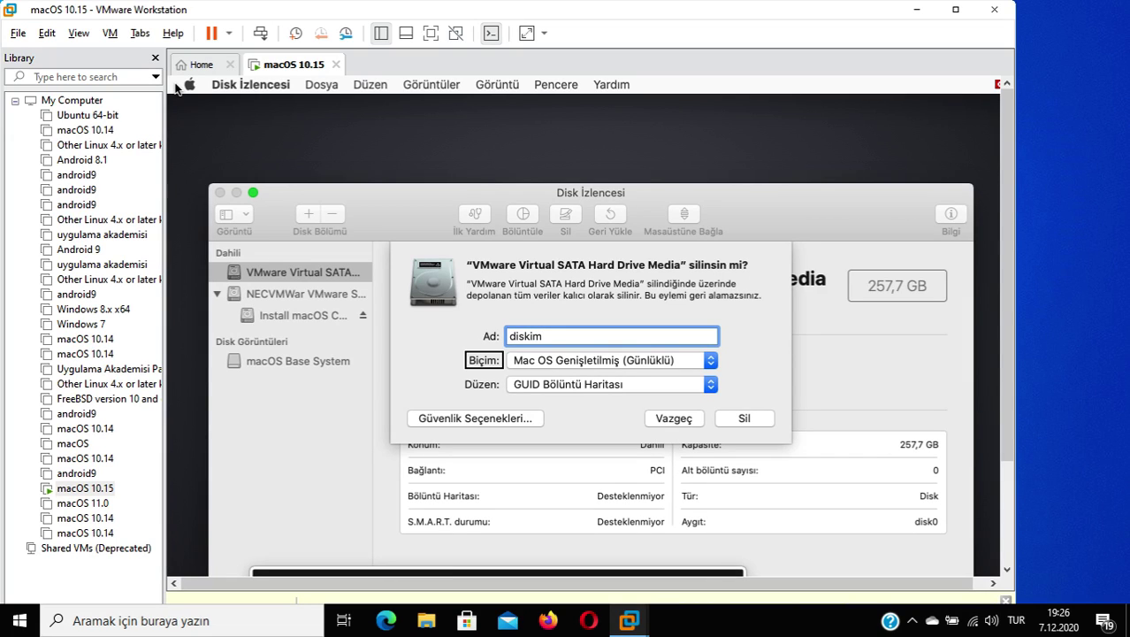
key(ctrl+alt+Right)
key(space)
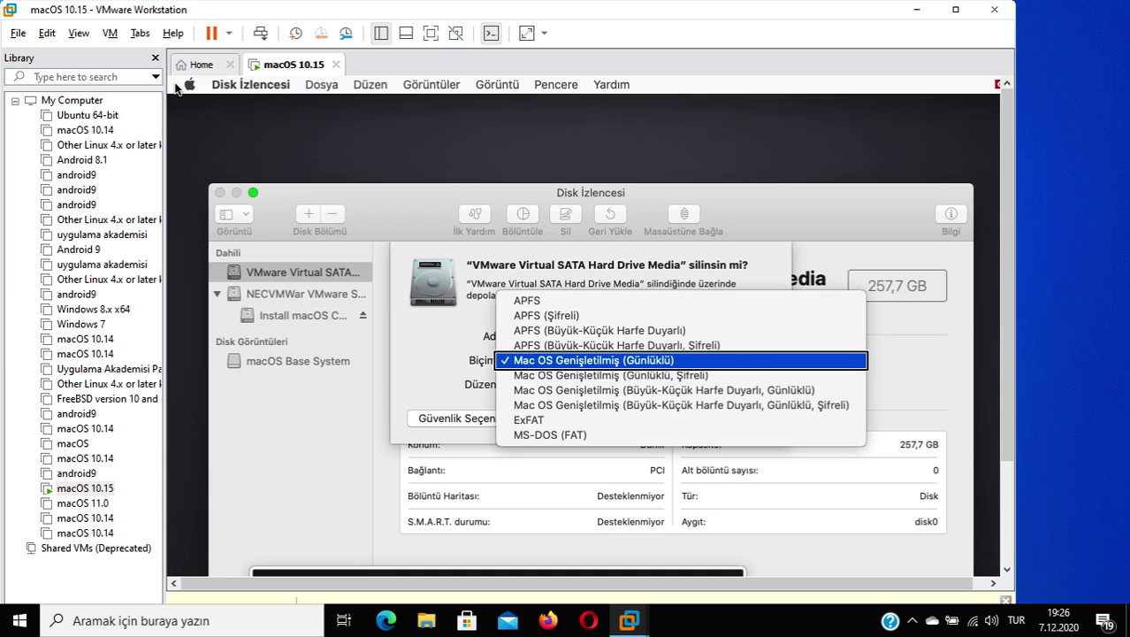
key(Up)
key(Up)
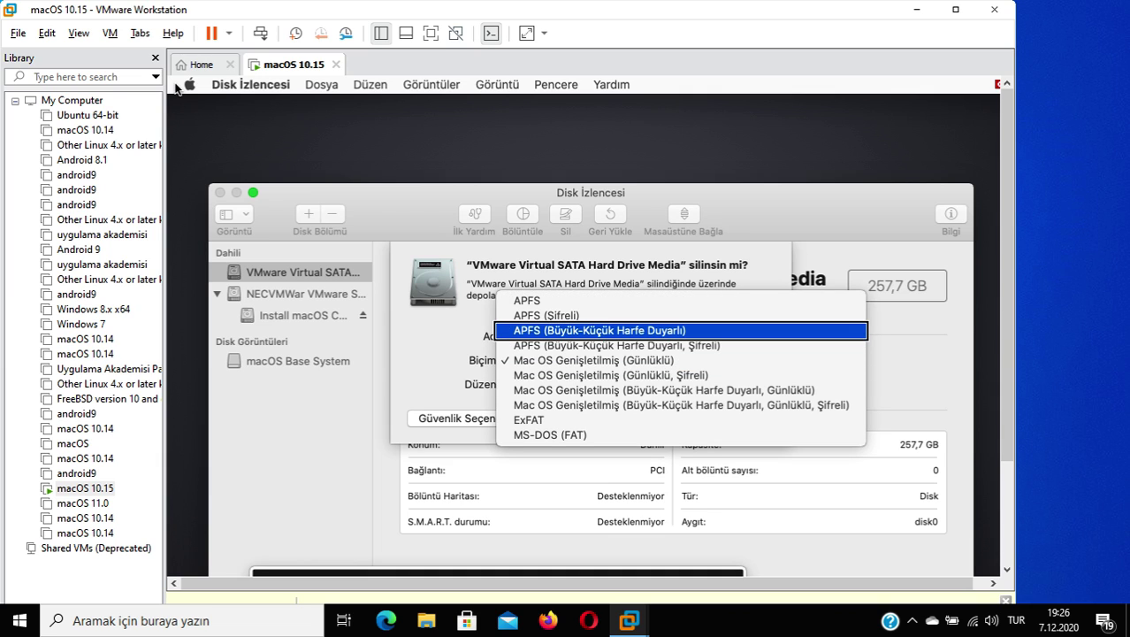
key(Up)
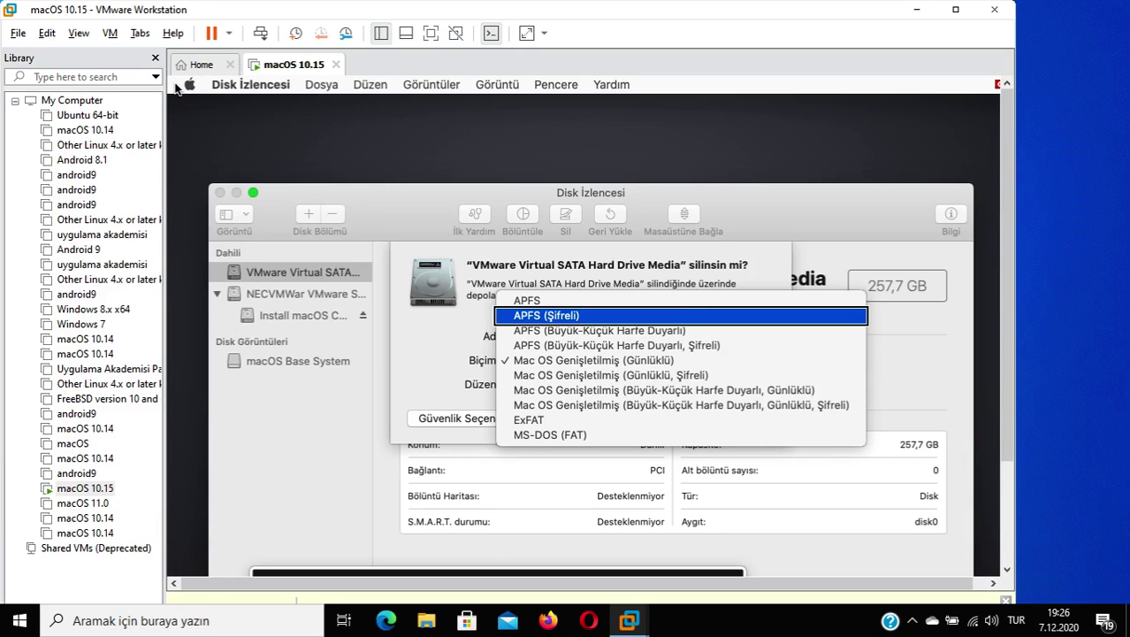
key(Up)
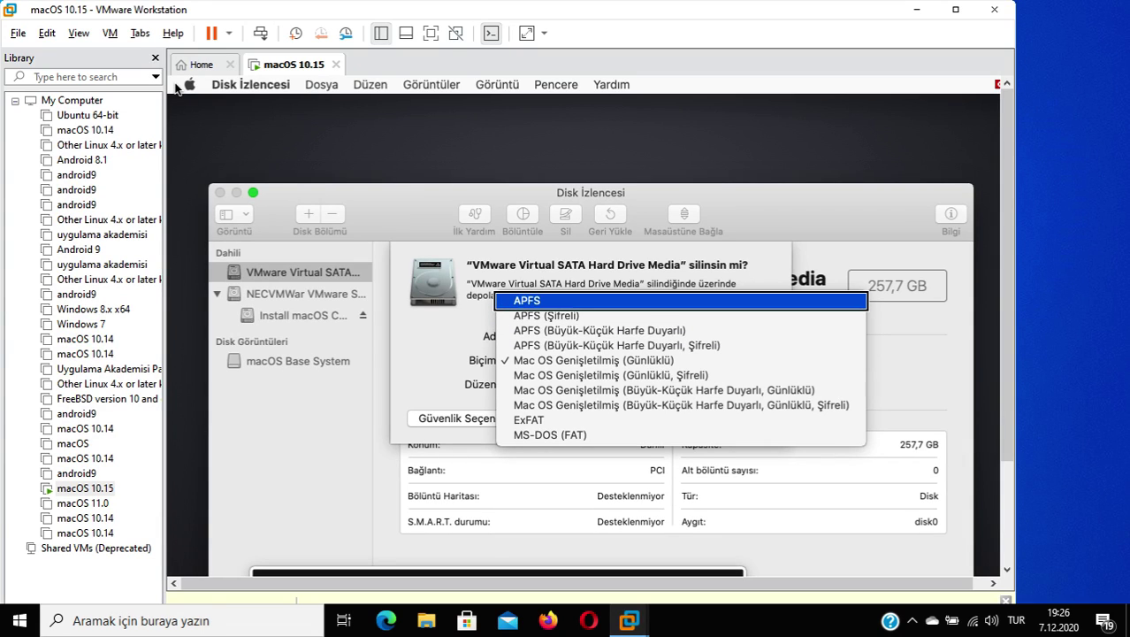
key(Down)
key(Down)
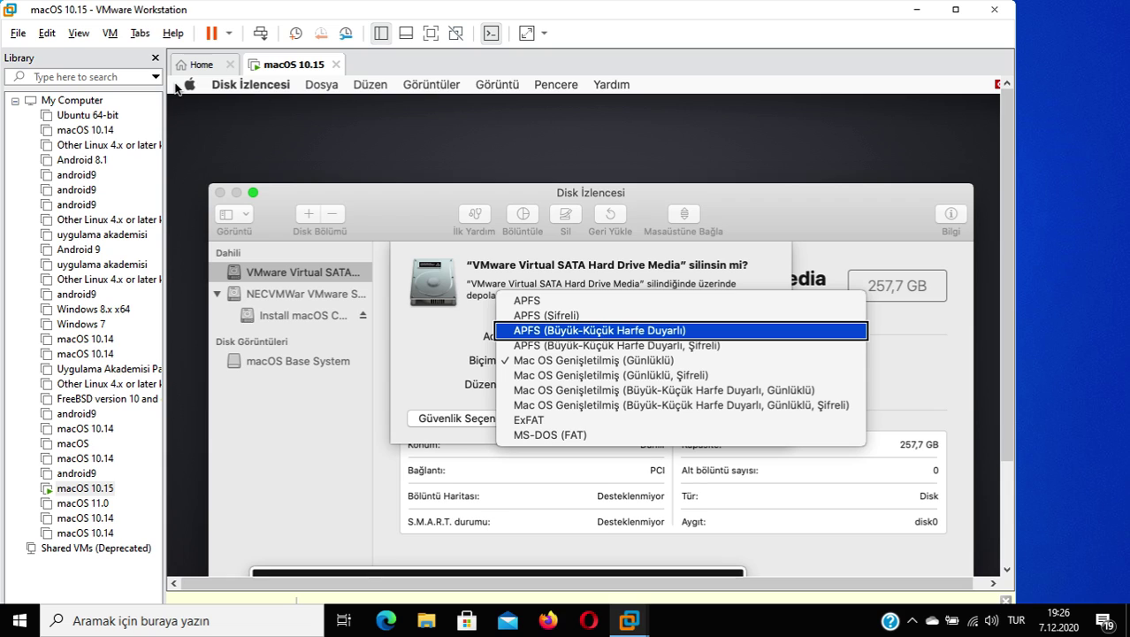
key(Down)
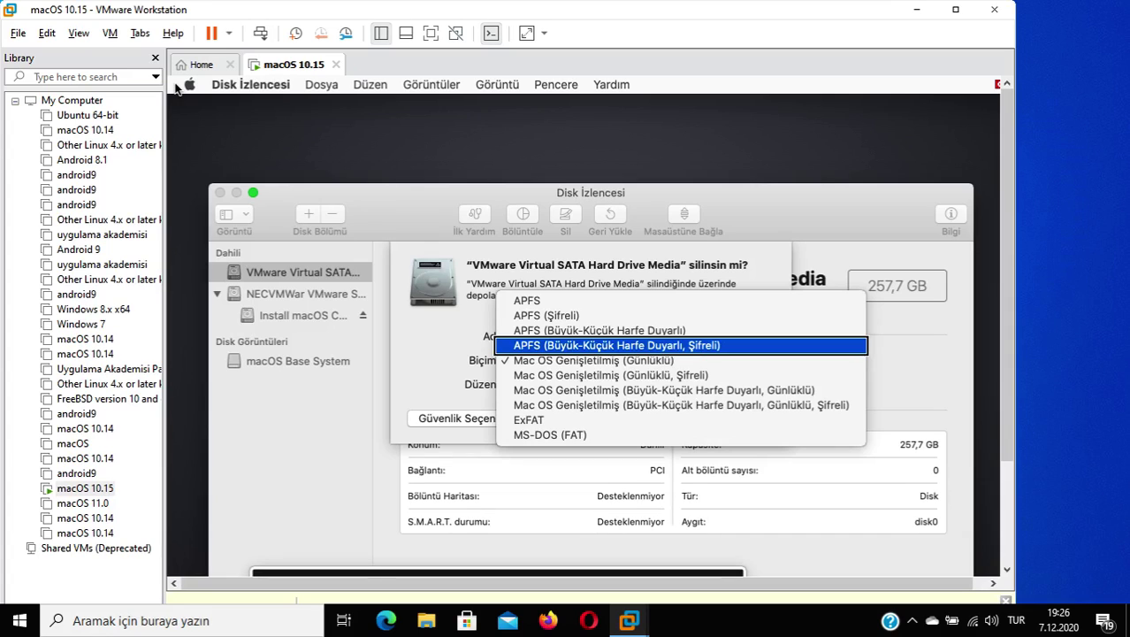
key(Down)
key(Up)
key(Up)
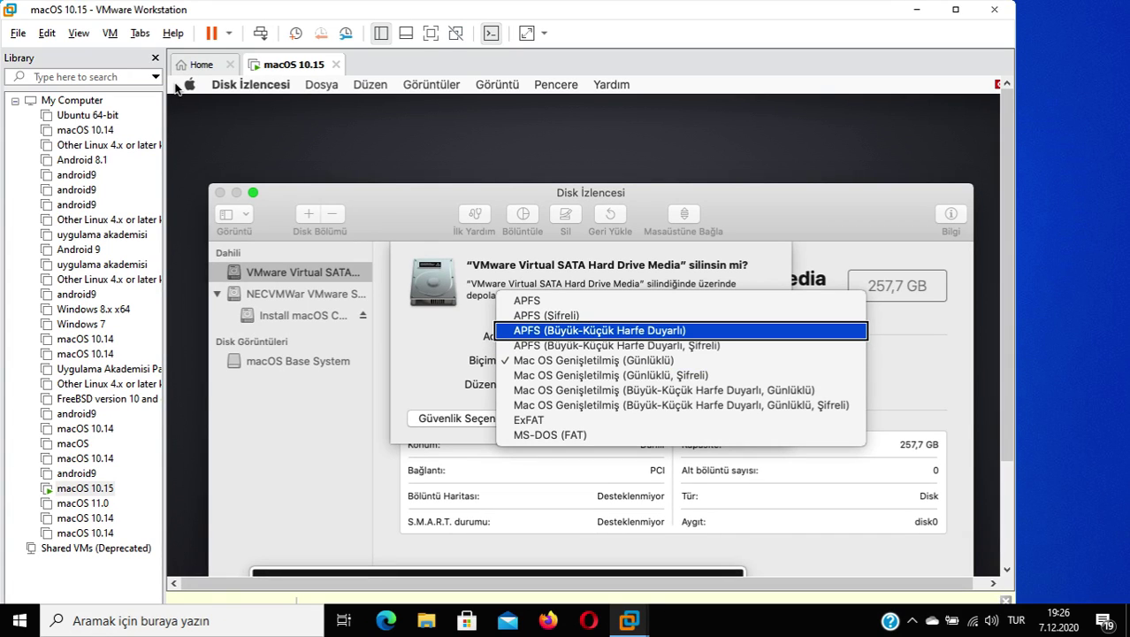
key(Up)
key(Up)
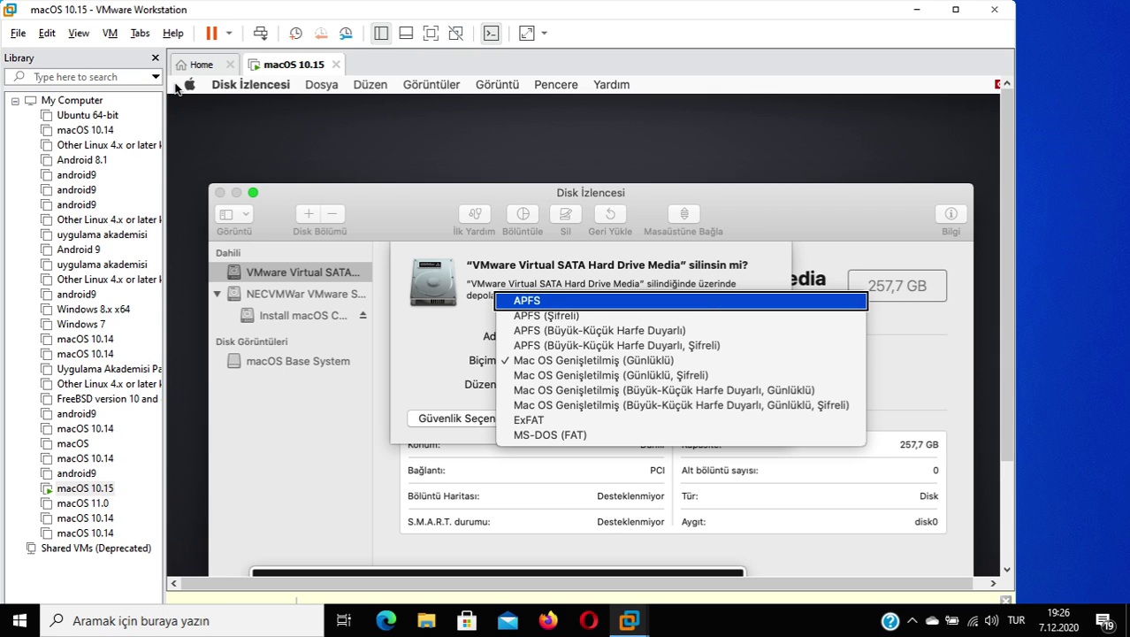
key(Up)
key(Down)
key(Up)
key(Up)
key(Up)
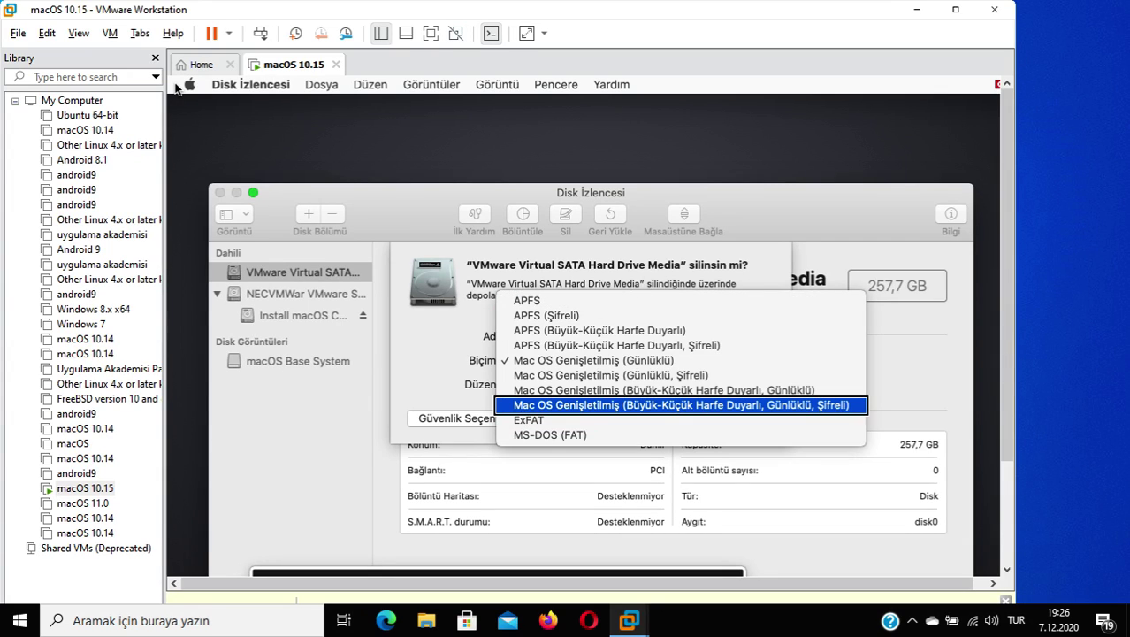
key(Down)
key(Down)
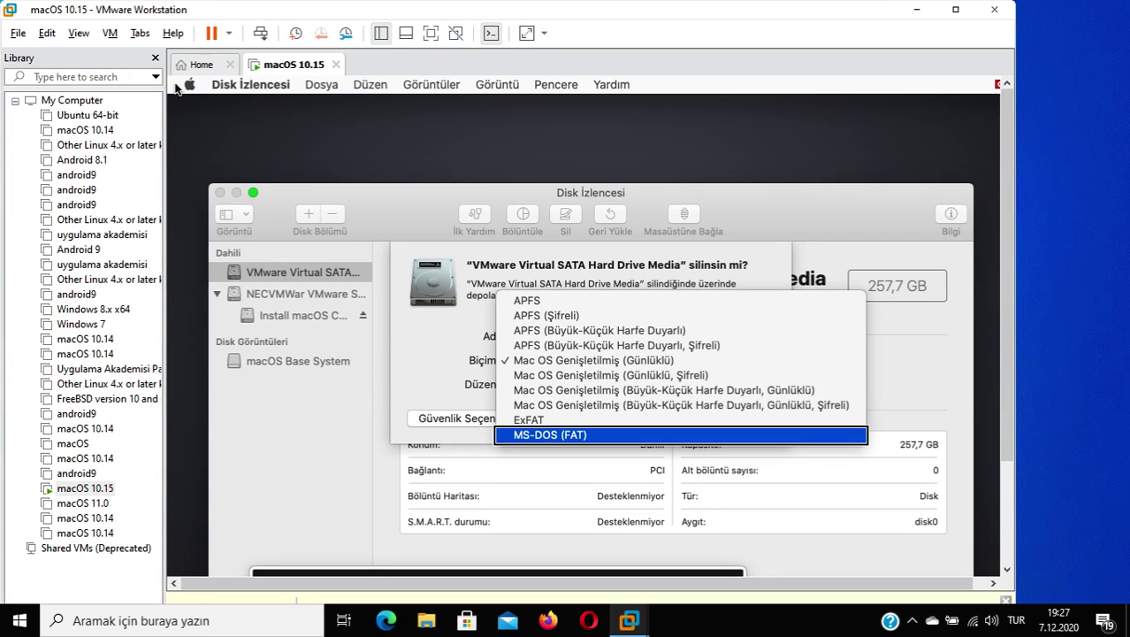
key(Down)
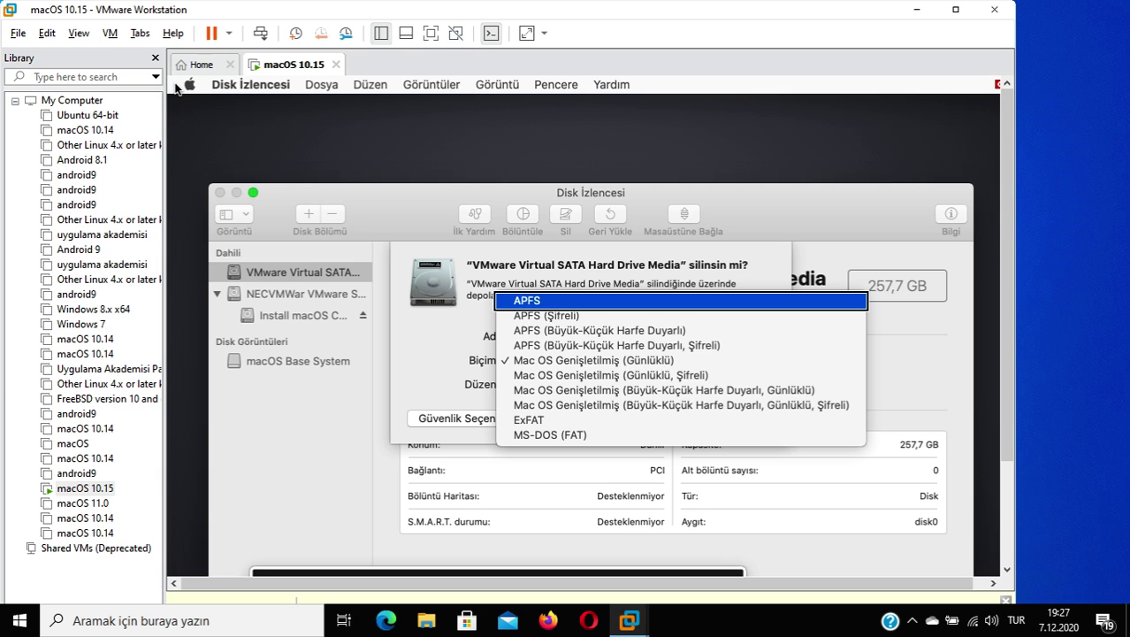
key(Return)
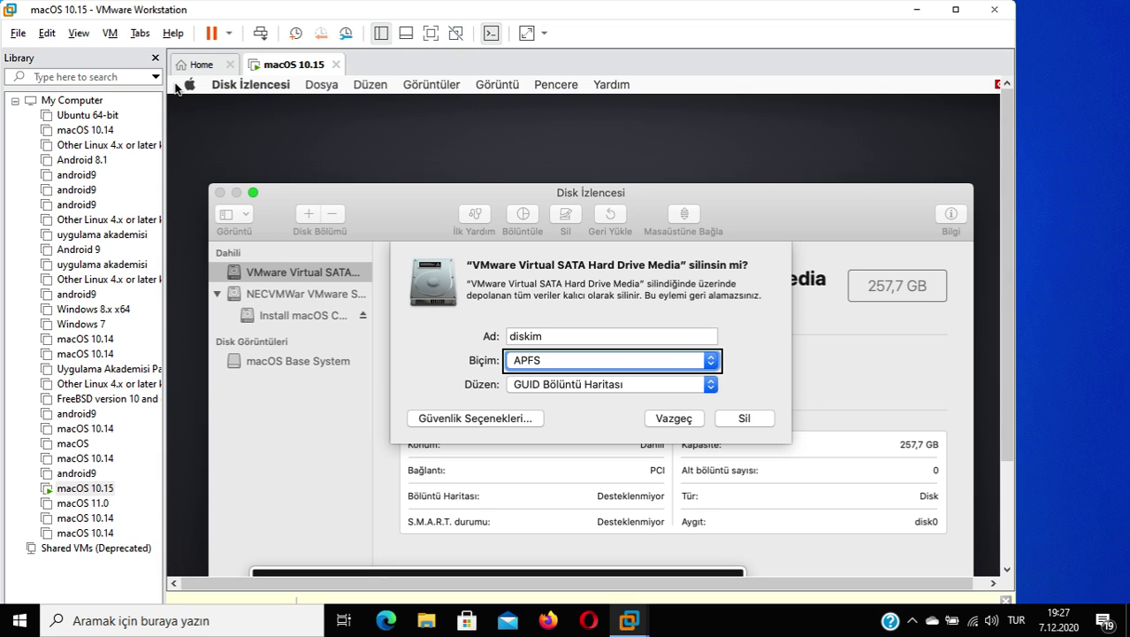
Erase the virtual SATA disk, keeping the GUID Bölüntü Haritası scheme.
key(Tab)
key(Tab)
key(Tab)
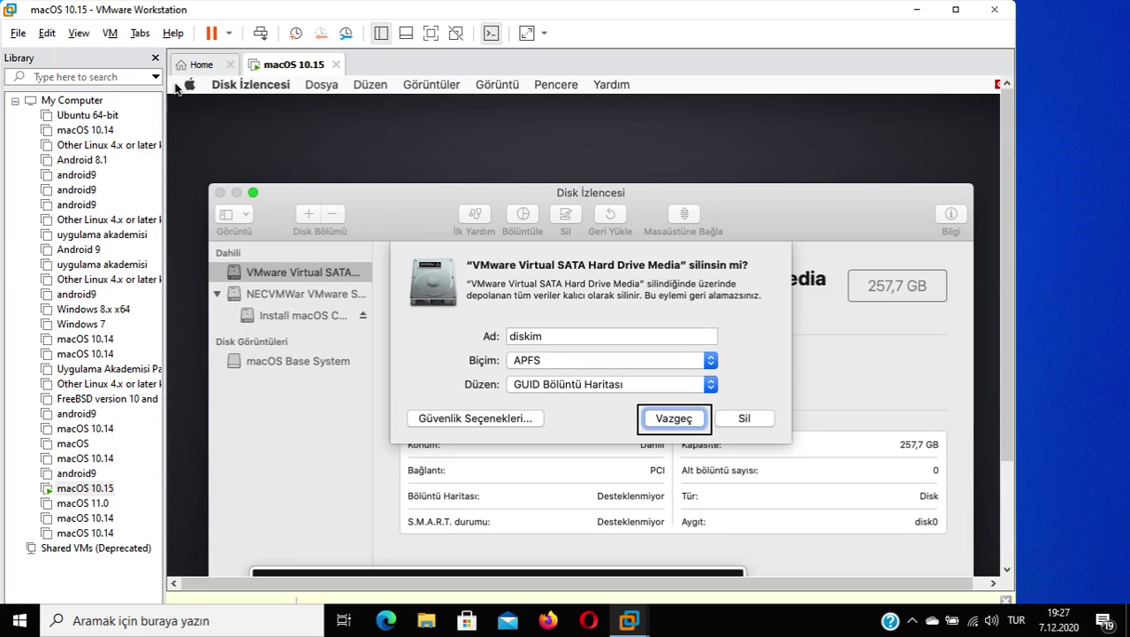
key(Tab)
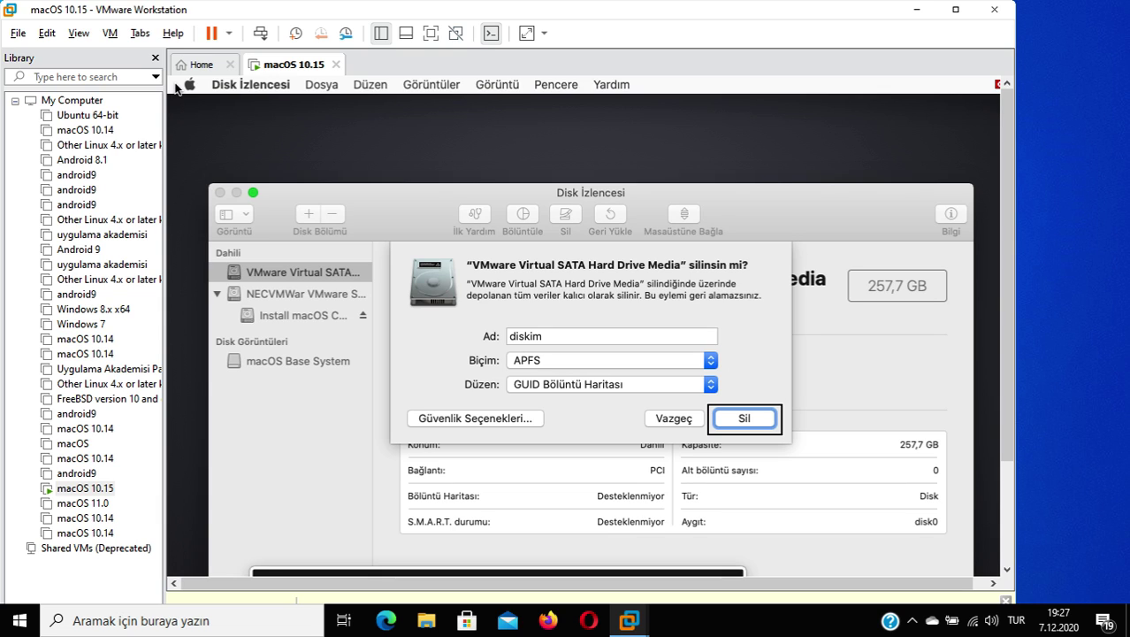
key(space)
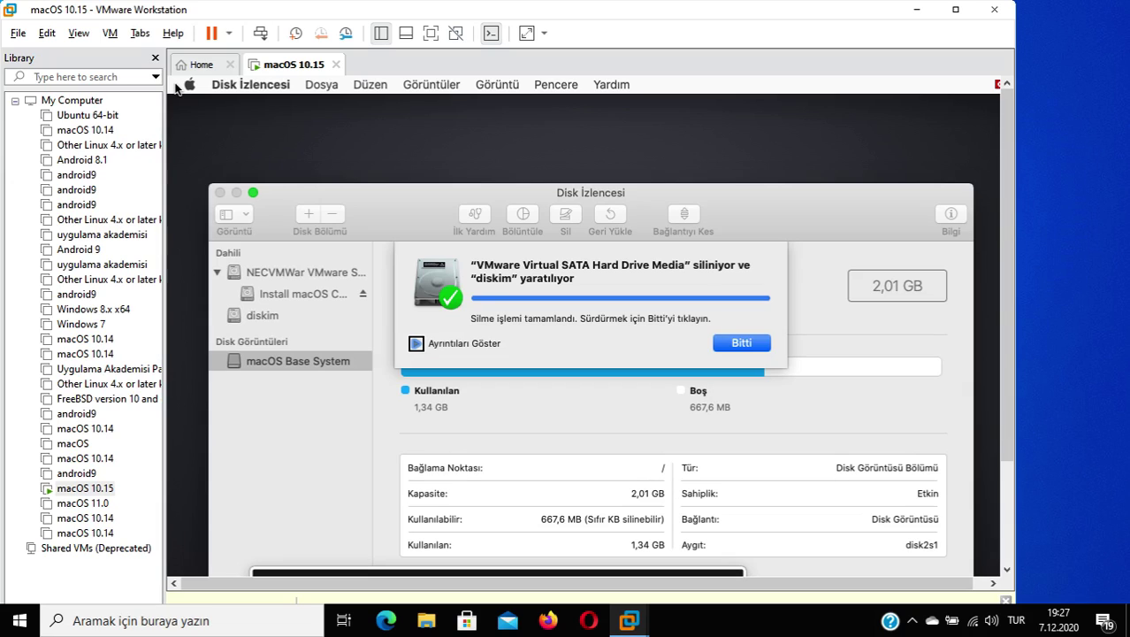
Dismiss the erase report and quit Disk Utility (Disk İzlencesi) to return to the macOS utilities.
key(Tab)
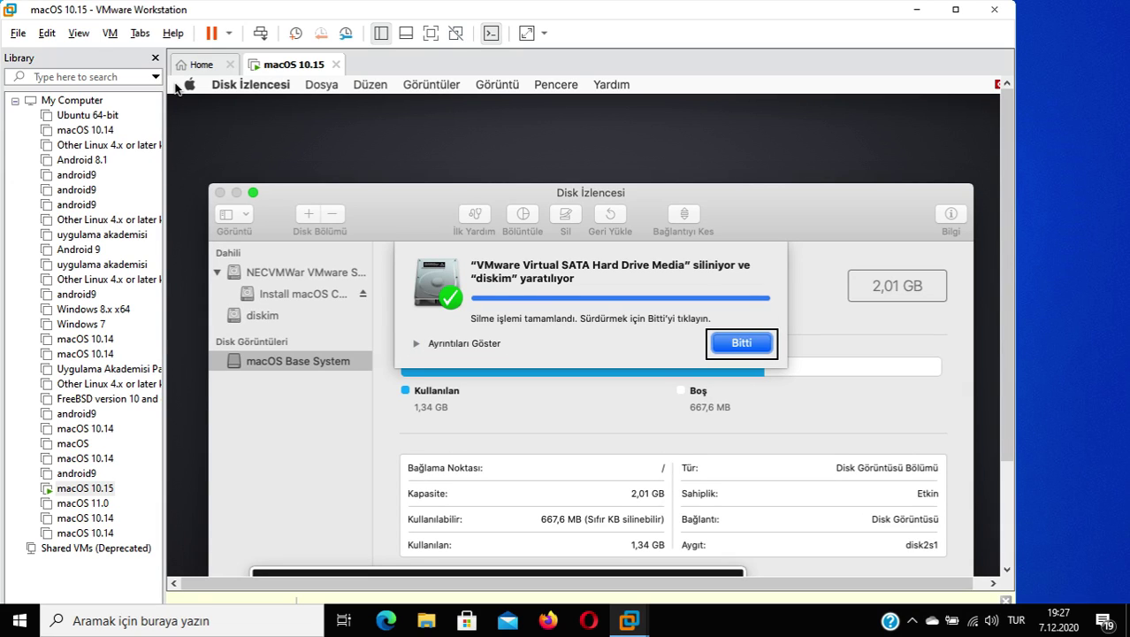
key(Return)
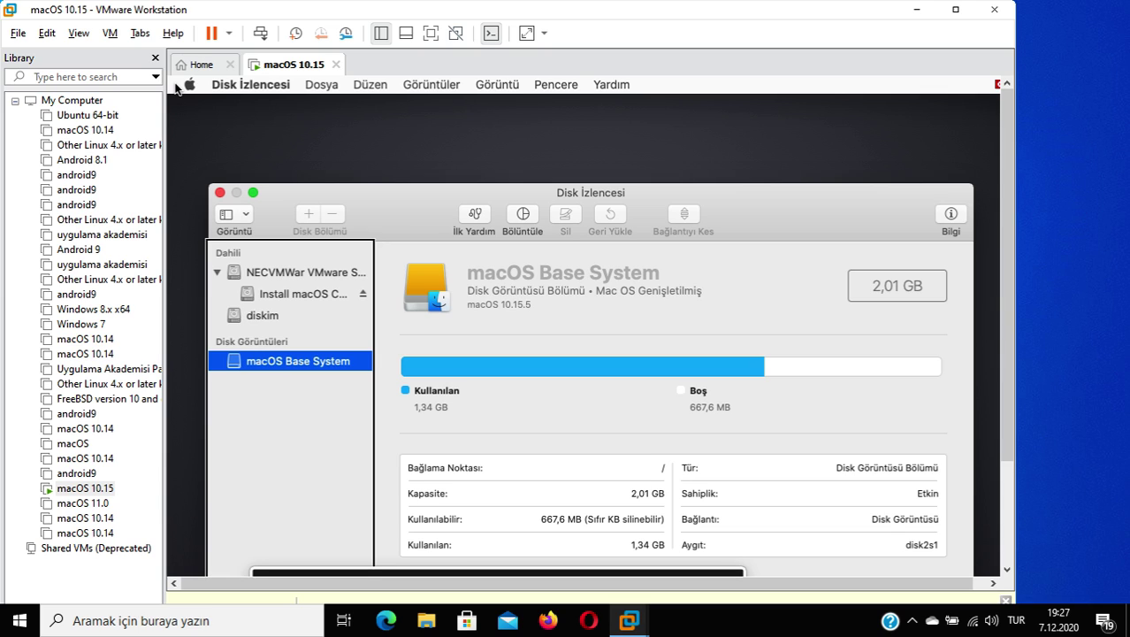
key(super+q)
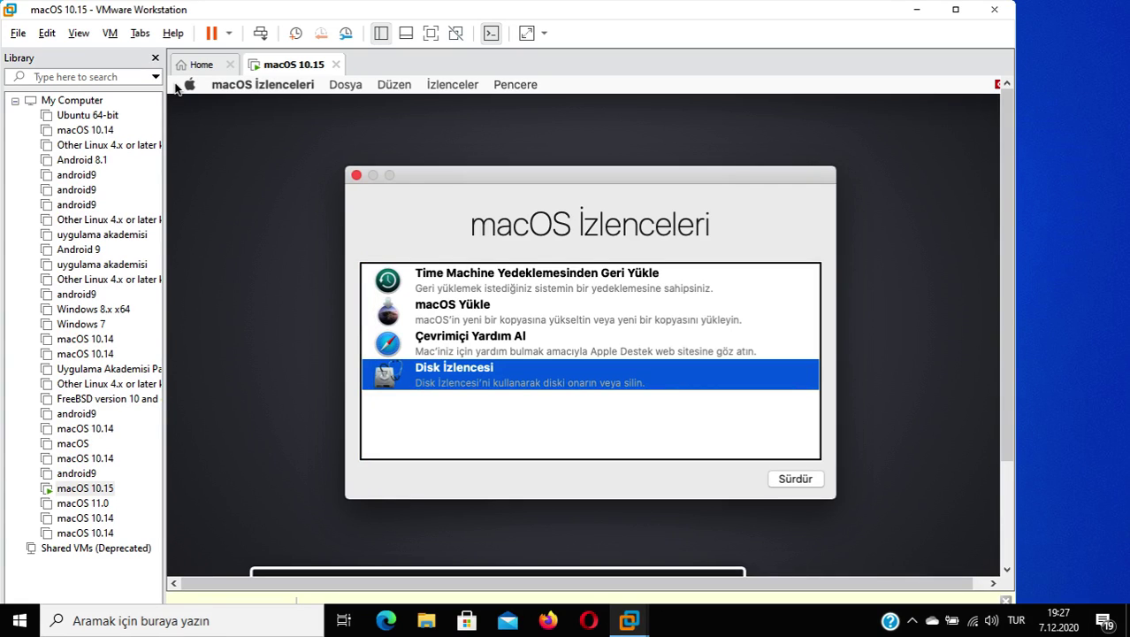
Start the macOS installation (macOS Yükle) from the macOS utilities list.
key(Tab)
key(Tab)
key(Up)
key(Up)
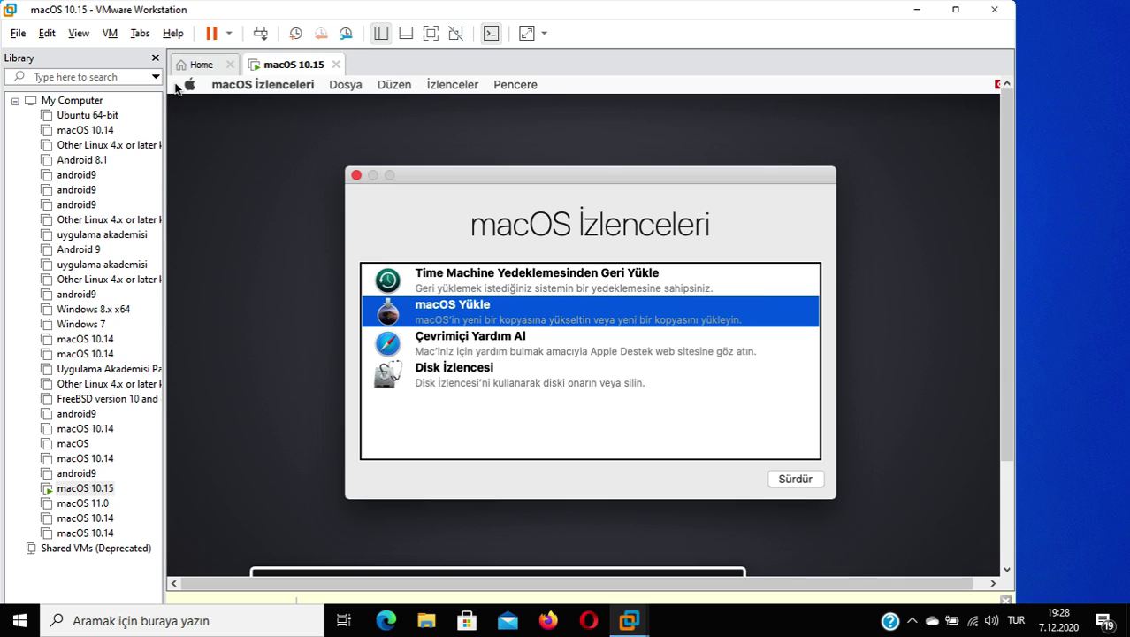
key(Tab)
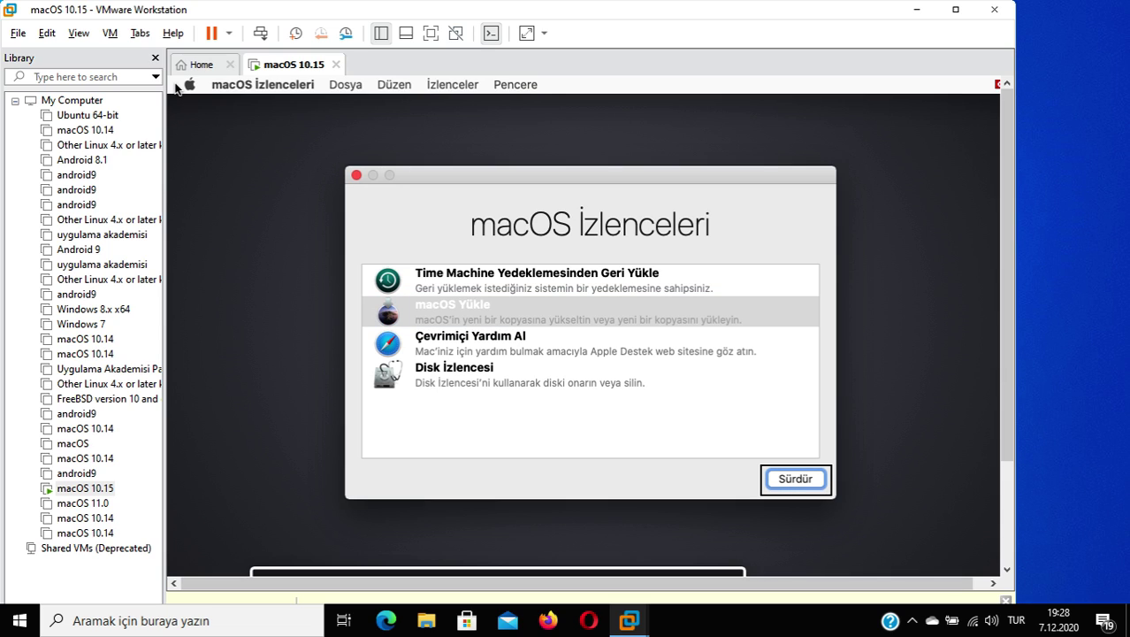
key(Tab)
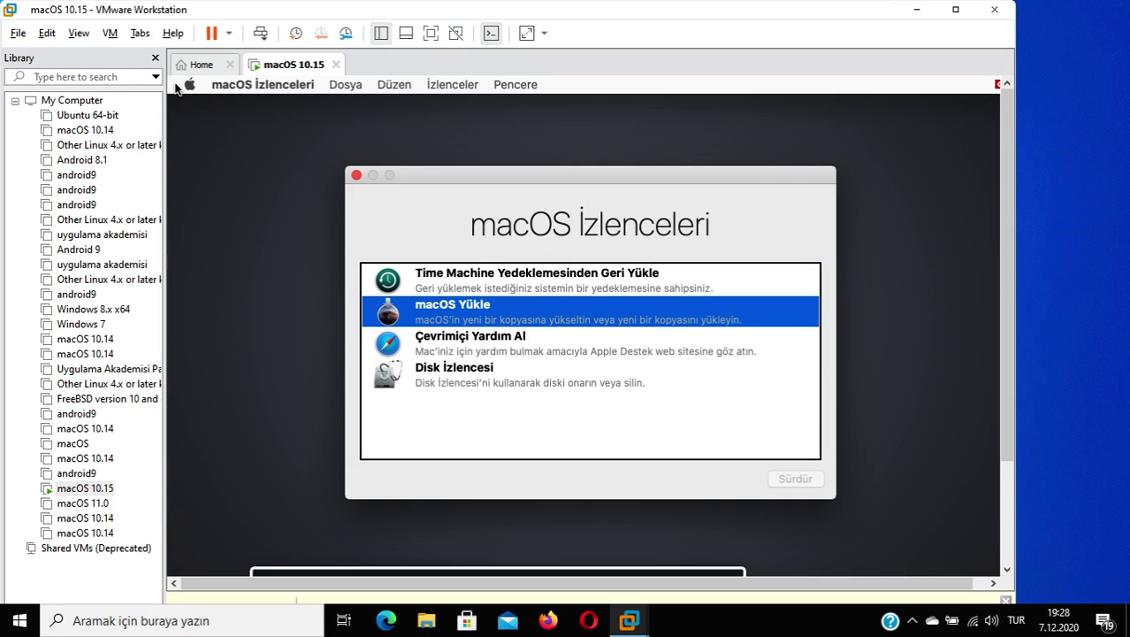
key(Return)
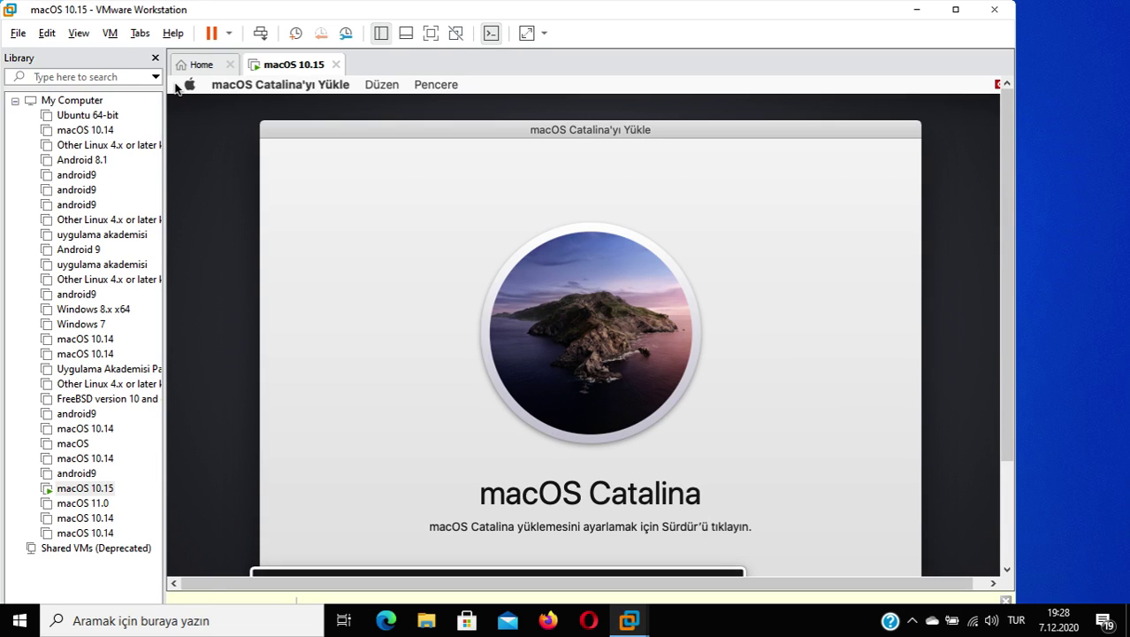
Accept the macOS Catalina licence agreement and start installing on the disk diskim.
key(Return)
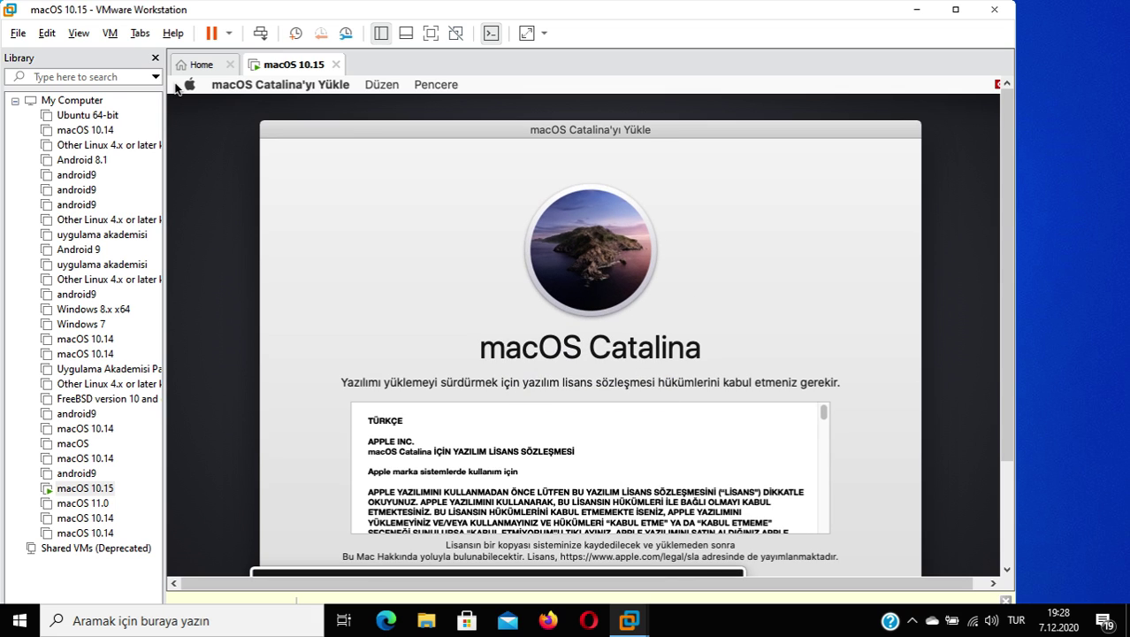
key(Return)
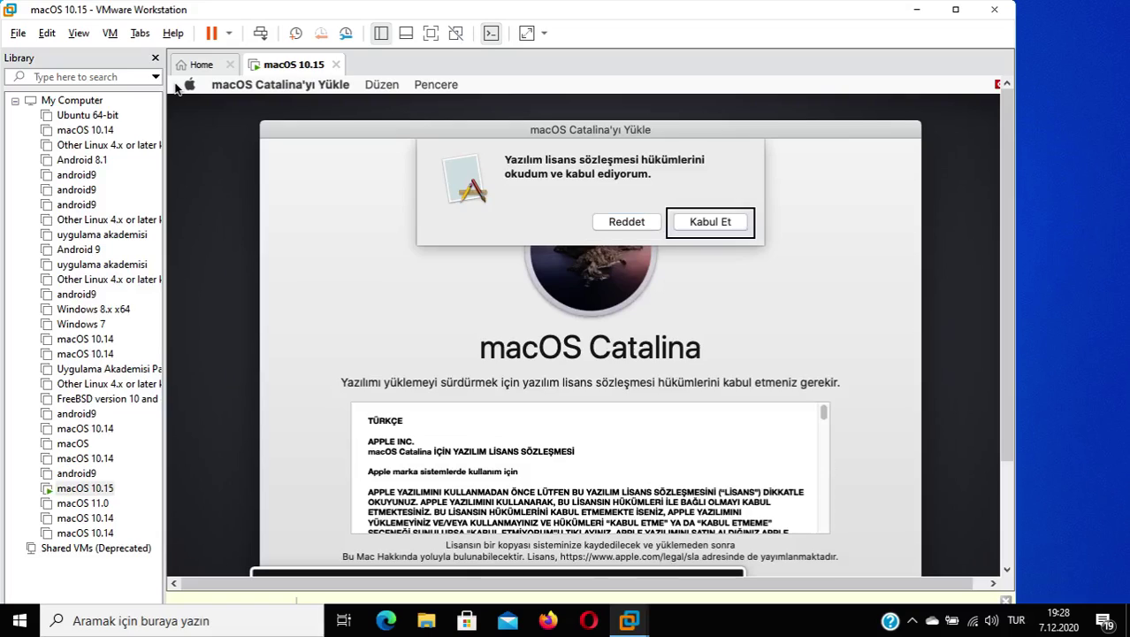
key(Return)
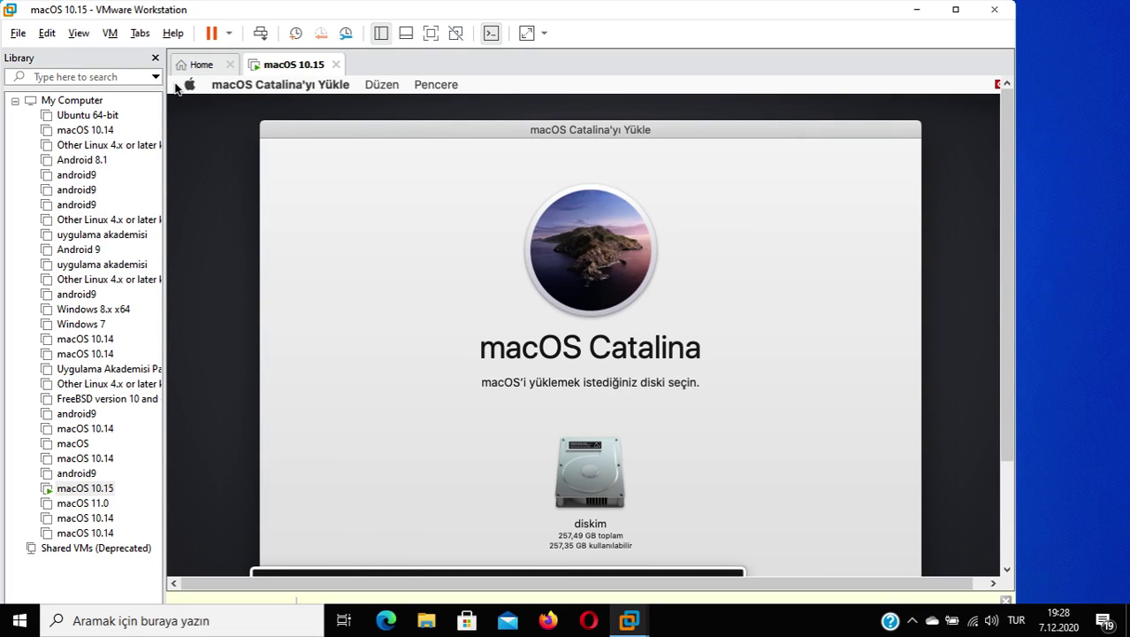
key(Tab)
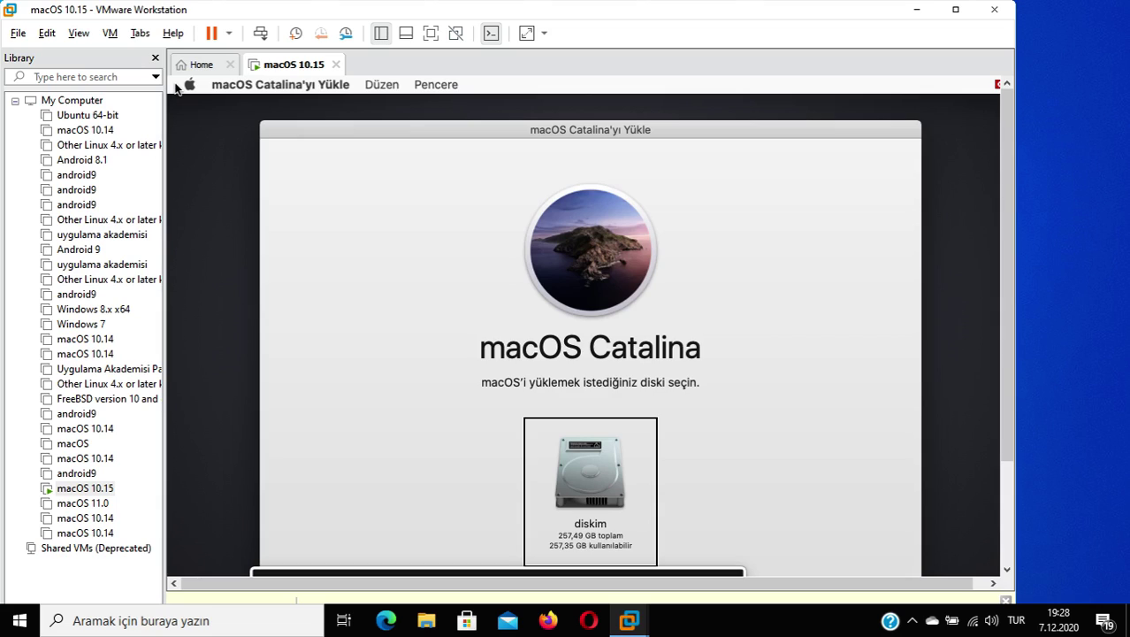
key(space)
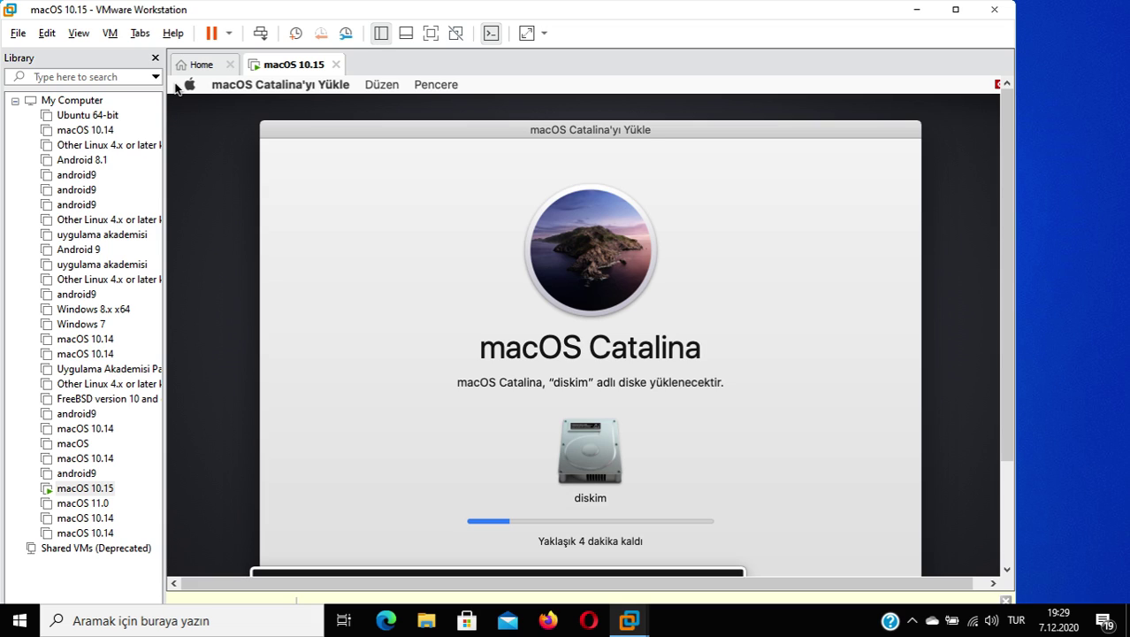
Cancel the running macOS Catalina installation and quit the installer (Çık).
key(super+q)
key(Tab)
key(Tab)
key(Tab)
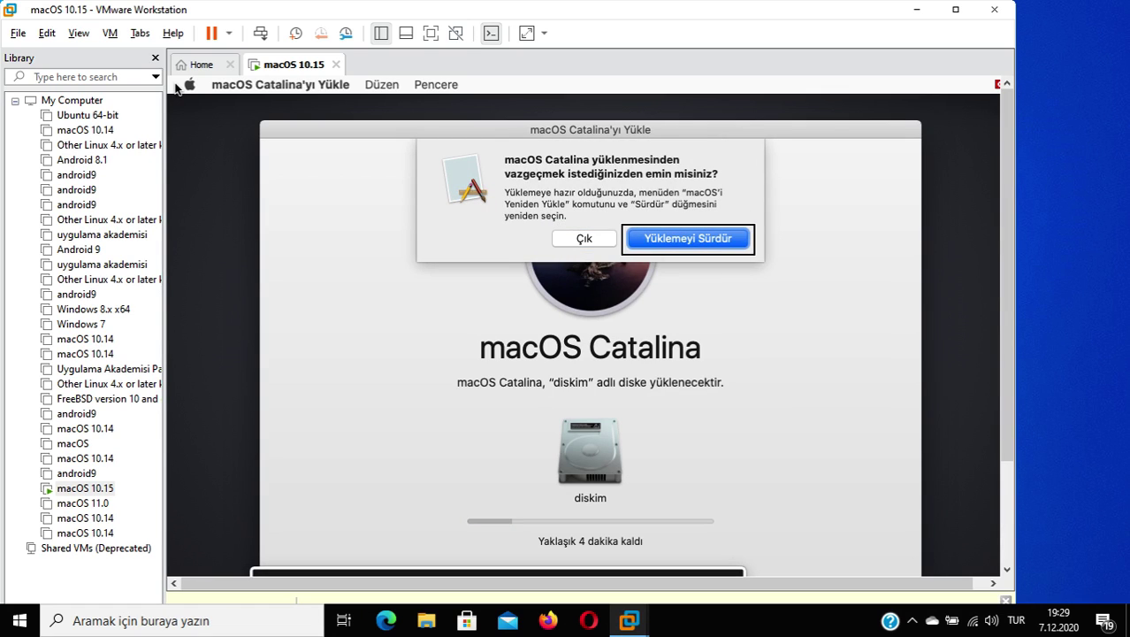
key(Tab)
key(space)
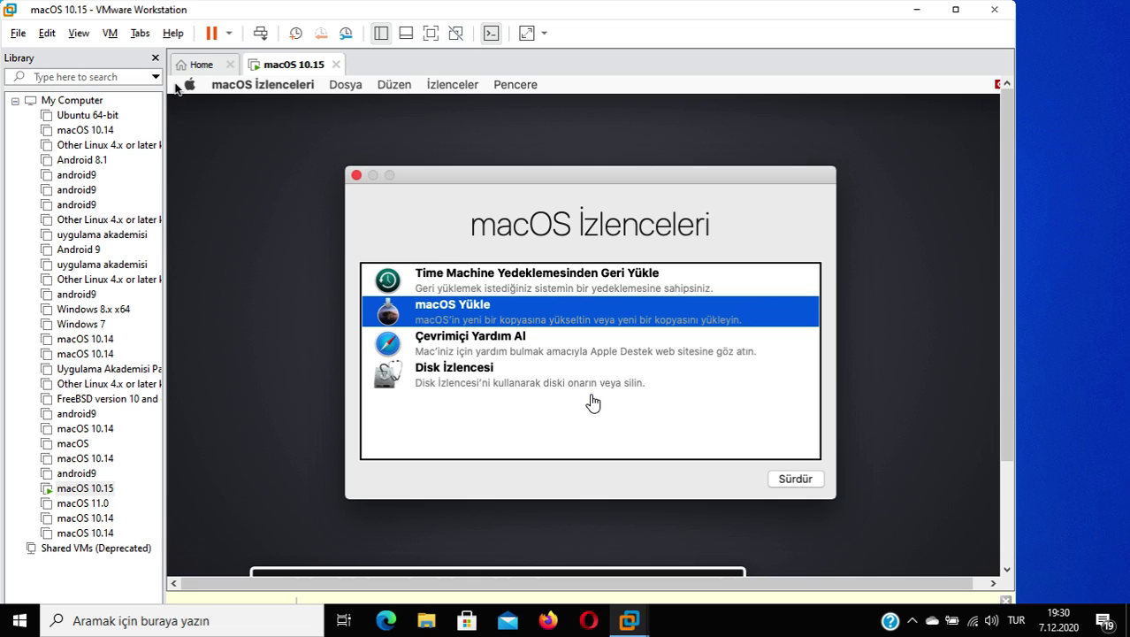
Power off the macOS 10.15 virtual machine, confirm the power-off, and close VMware Workstation.
click(17, 33)
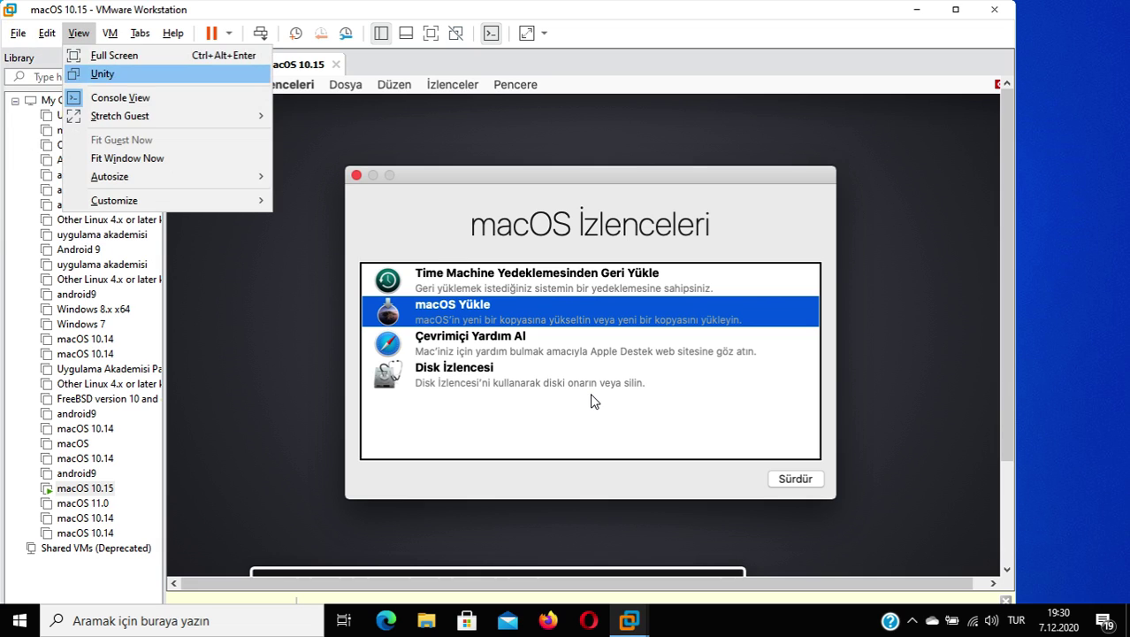
mouse_move(301, 54)
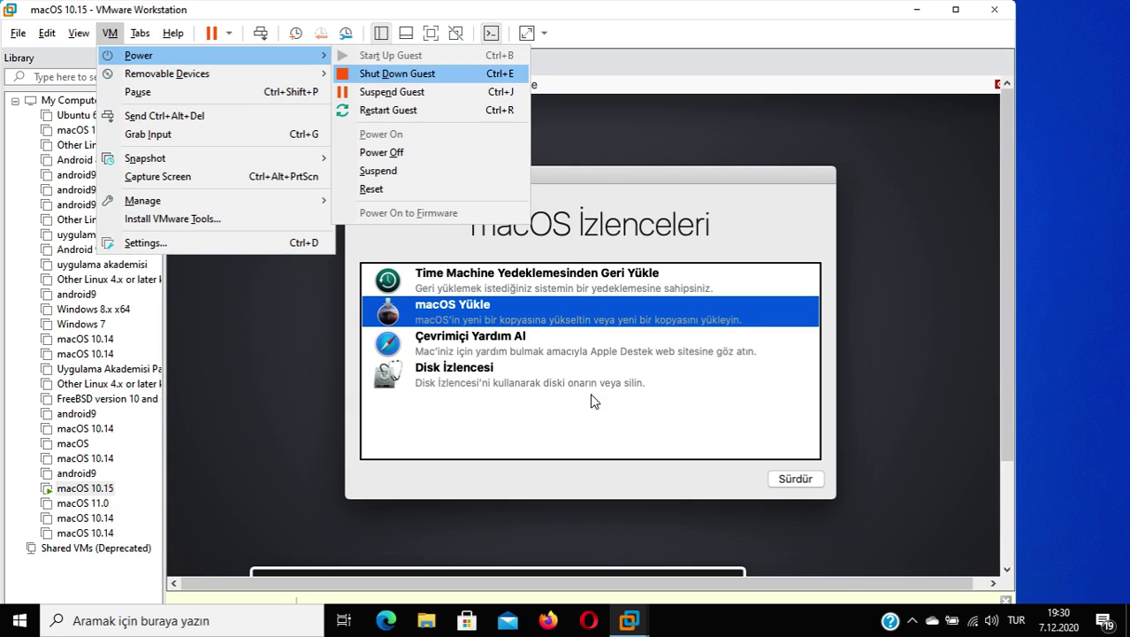
key(Down)
key(Up)
key(Up)
key(Up)
key(Down)
key(Down)
key(Down)
key(Down)
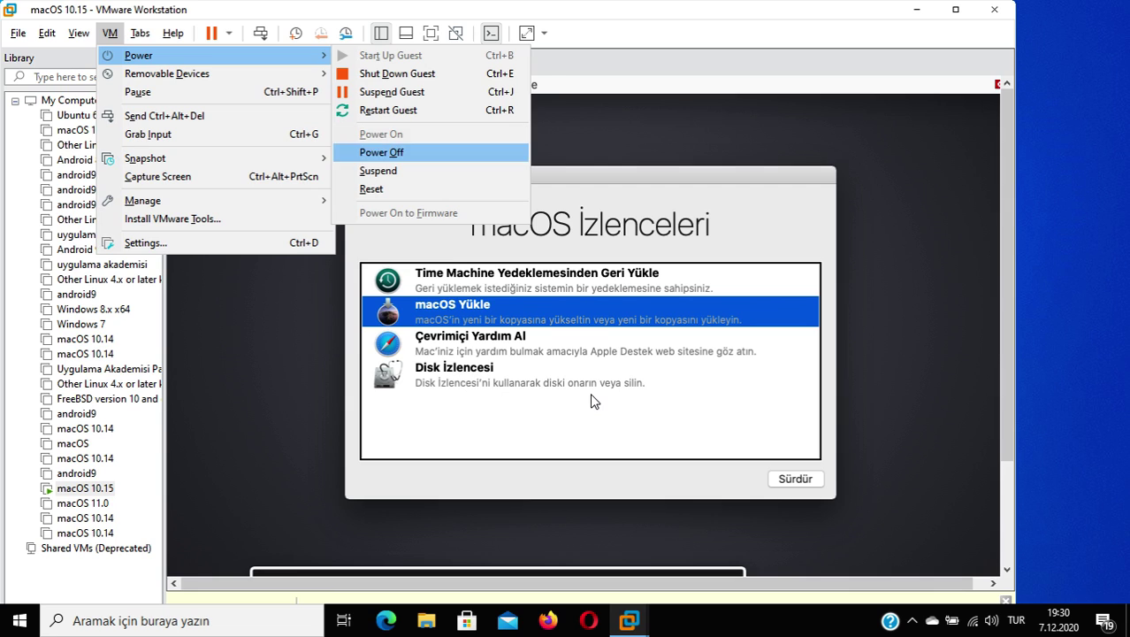
key(Return)
key(Tab)
key(Tab)
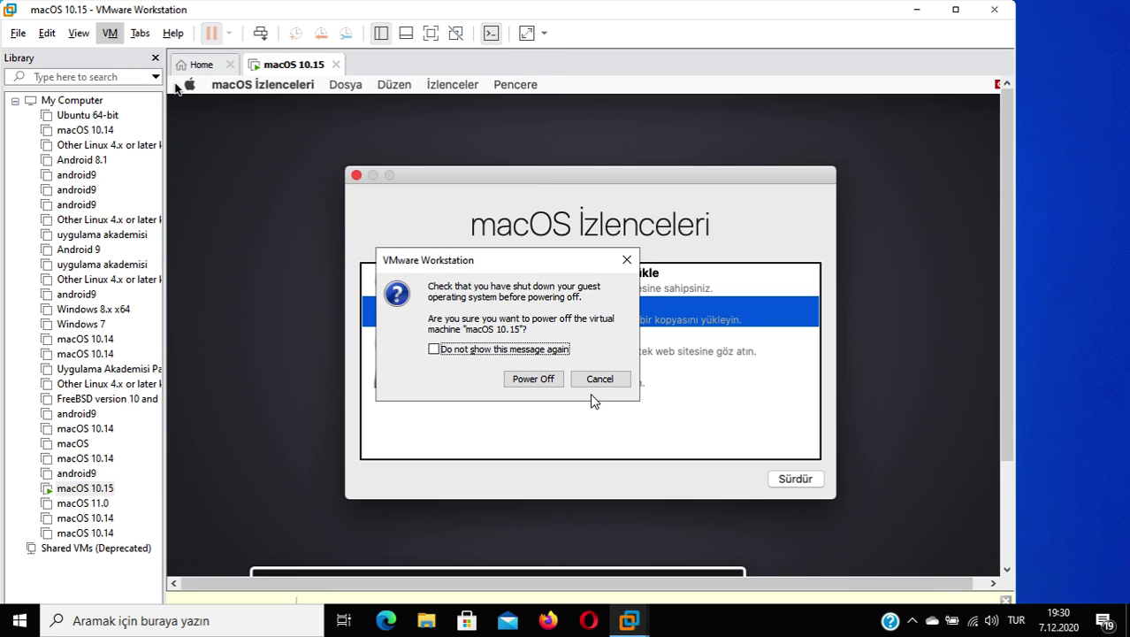
key(Tab)
key(Return)
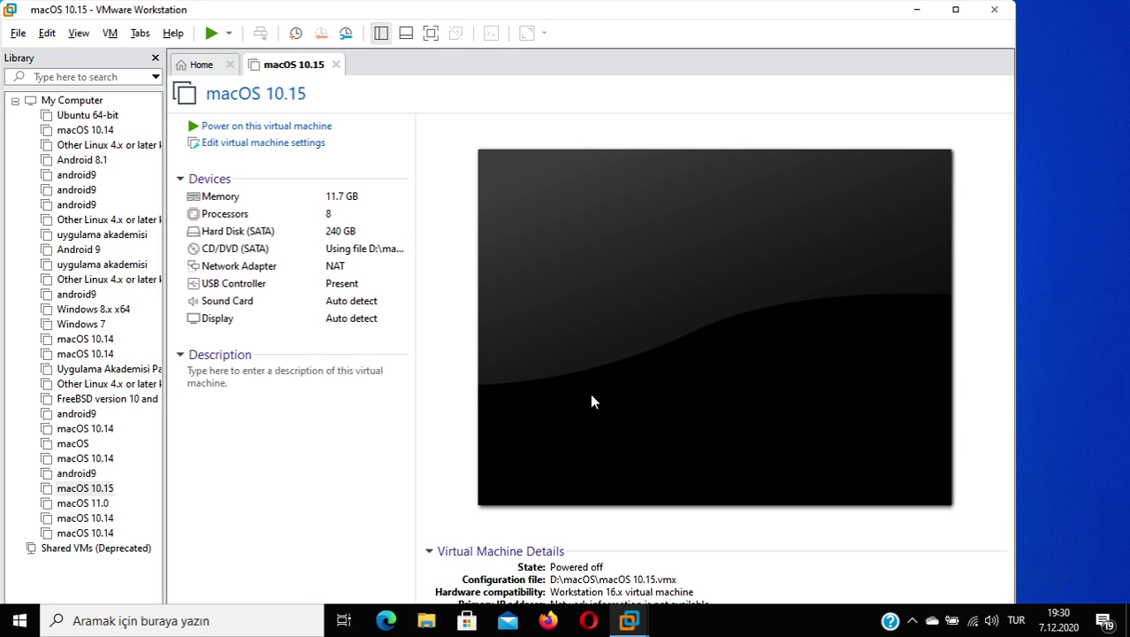
key(alt+F4)
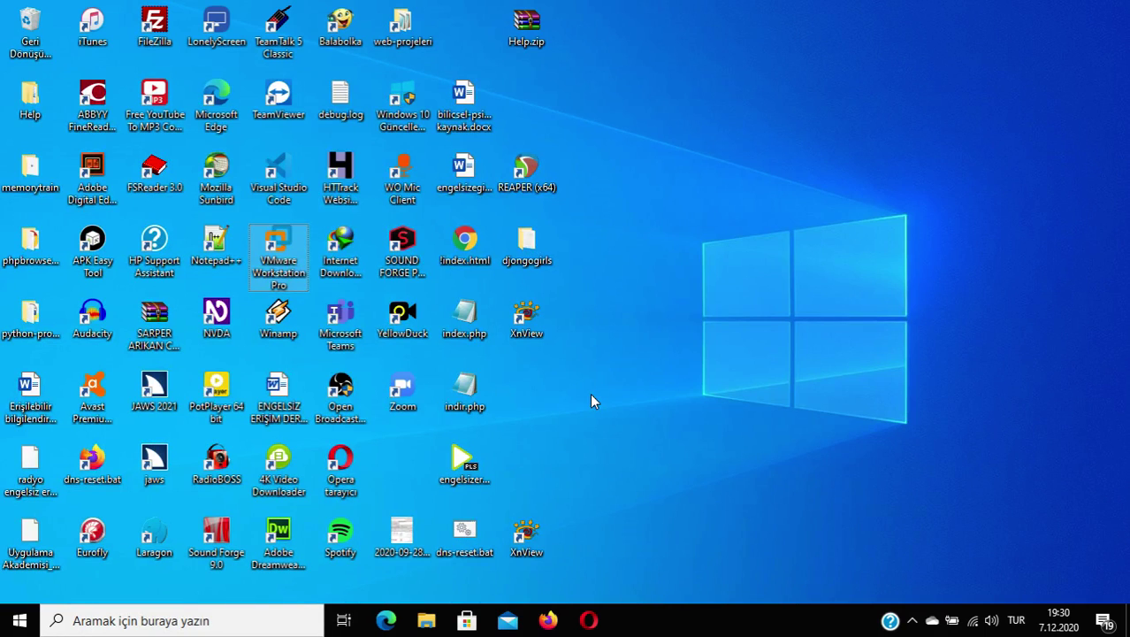
Switch to File Explorer (Dosya Gezgini) and open the mac-os folder in Virtual Machines on drive D:.
key(super+e)
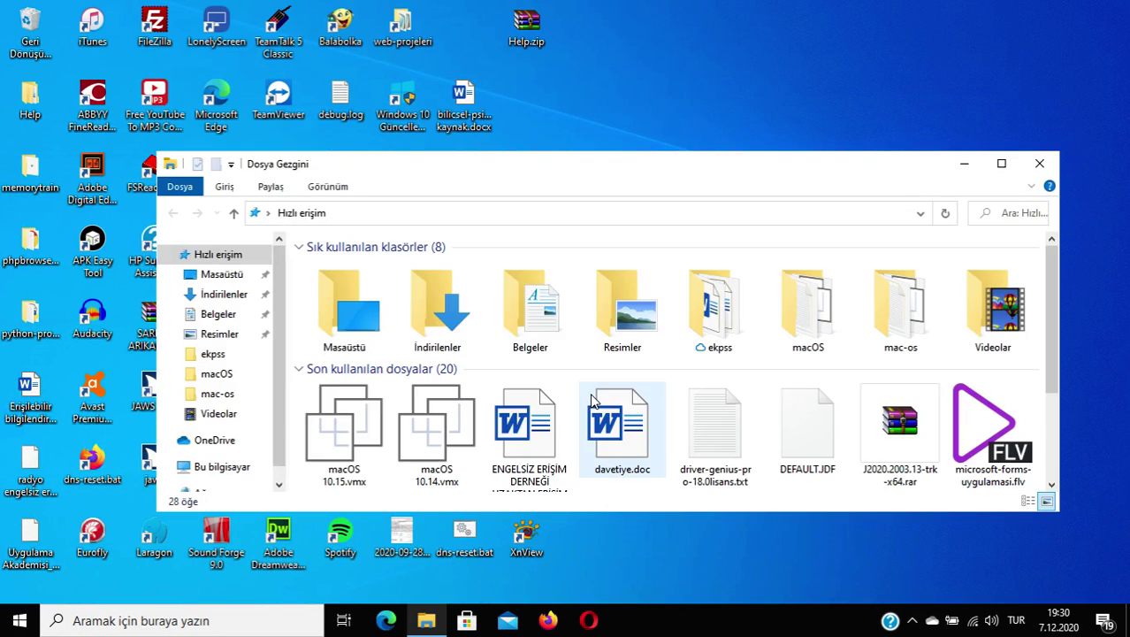
key(Return)
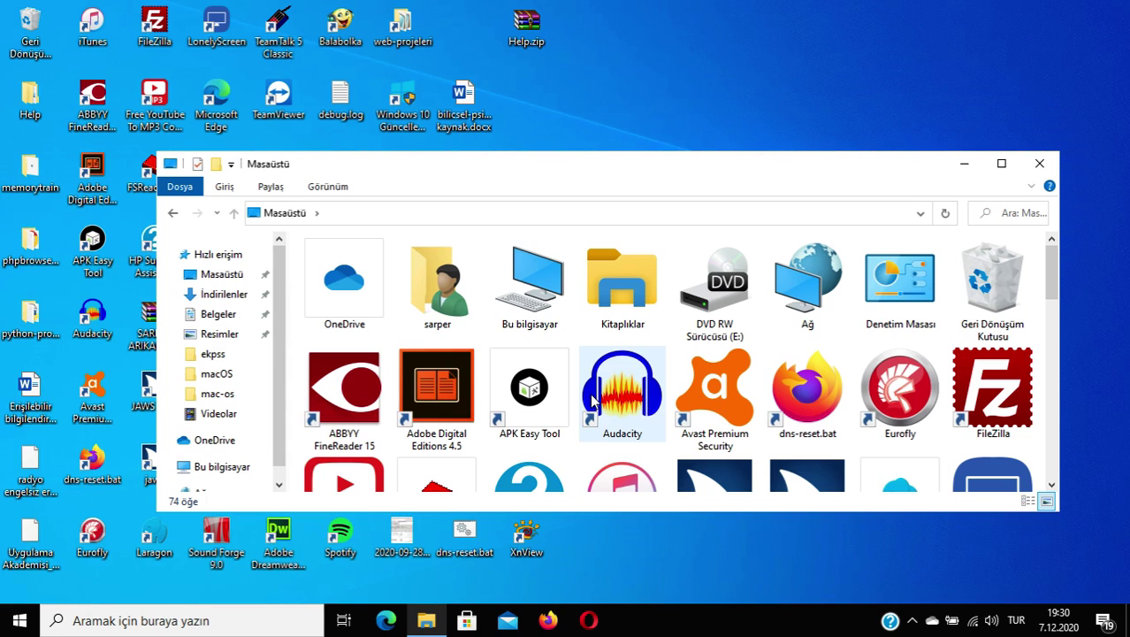
key(Right)
key(Right)
key(Return)
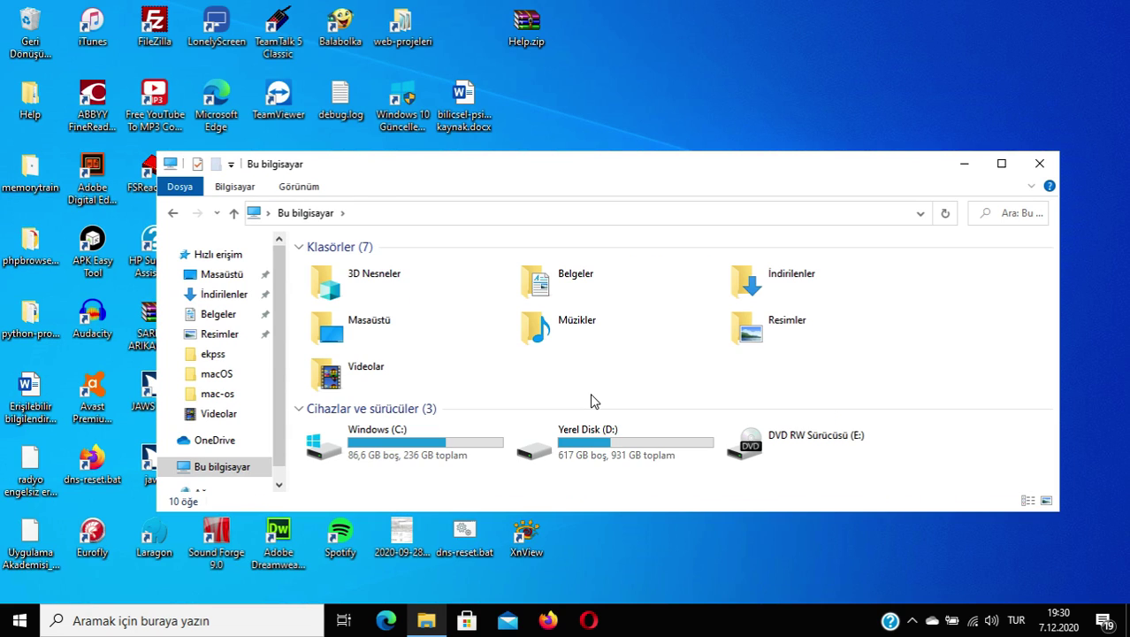
key(y)
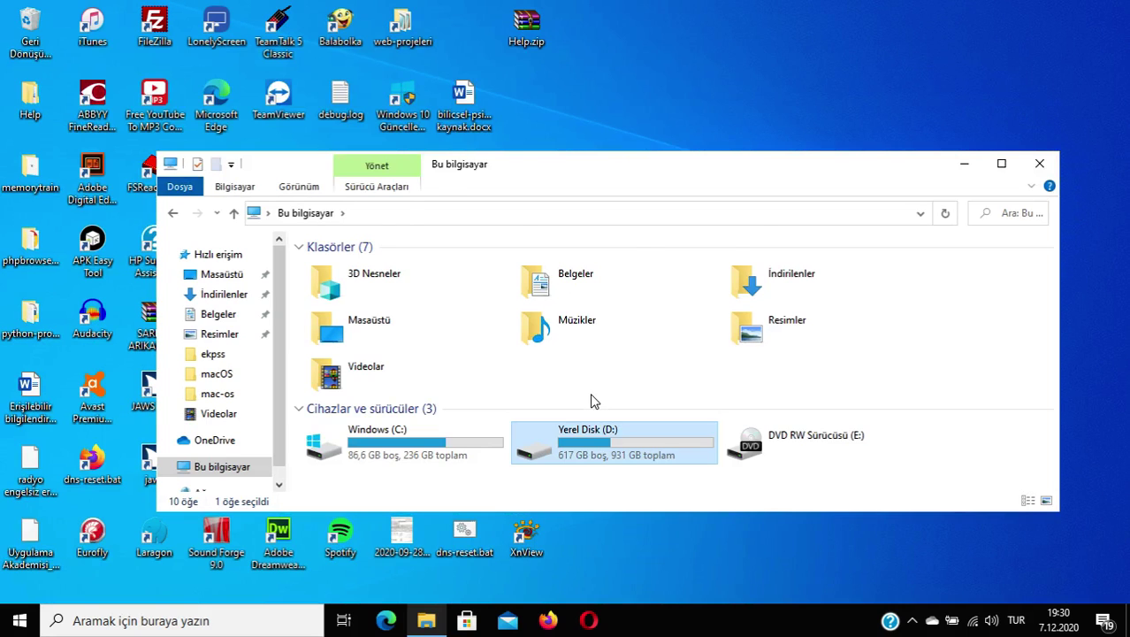
key(Return)
key(m)
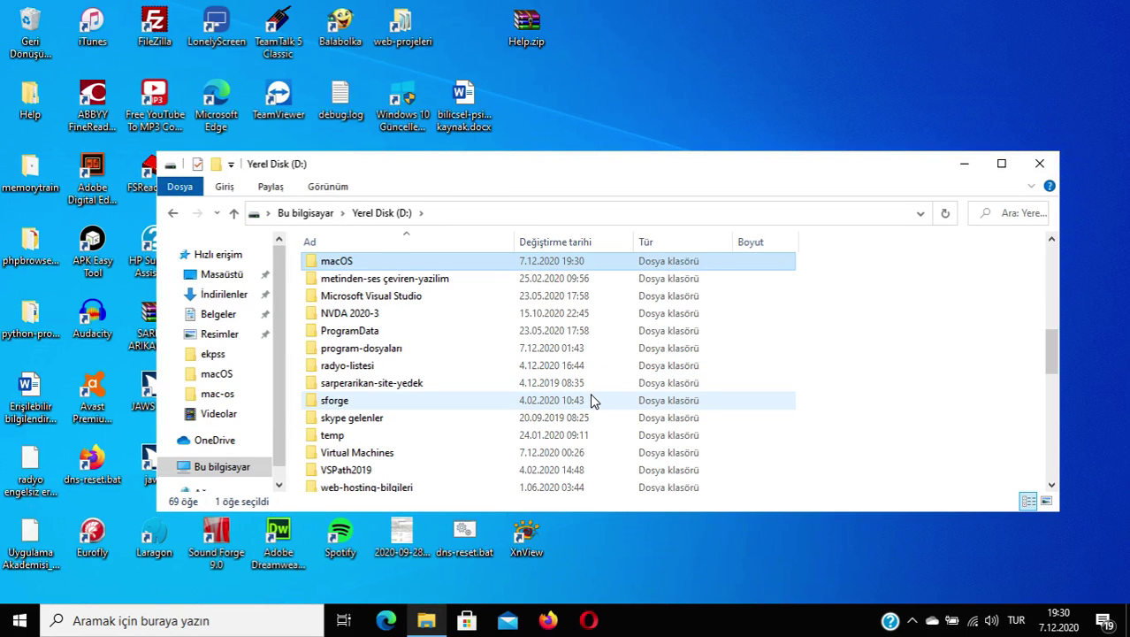
key(v)
key(Return)
key(m)
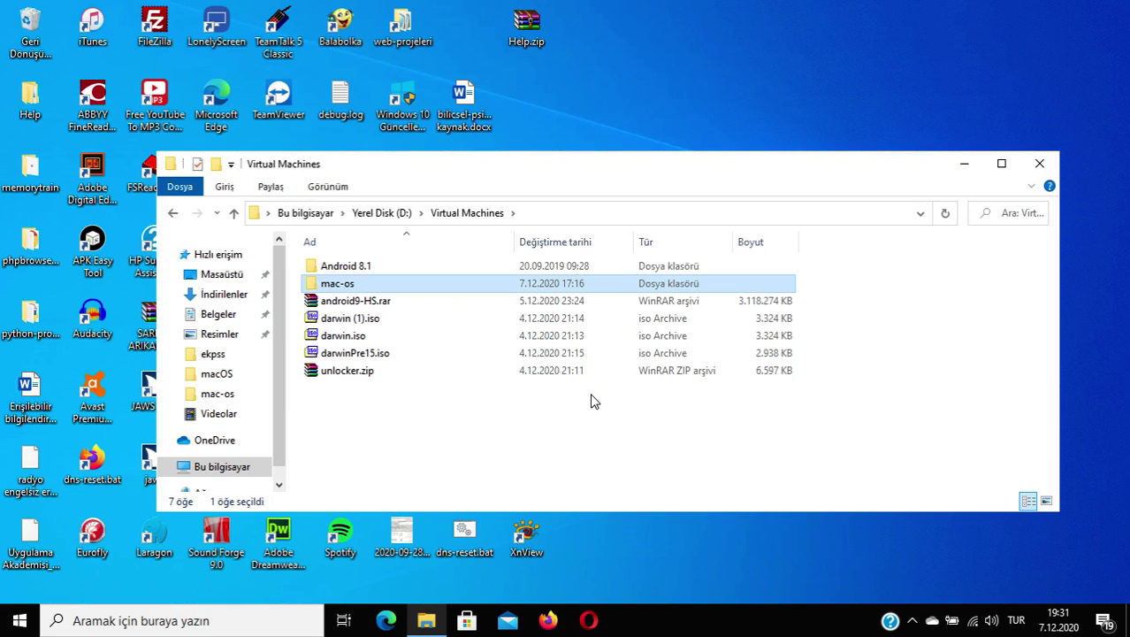
key(Return)
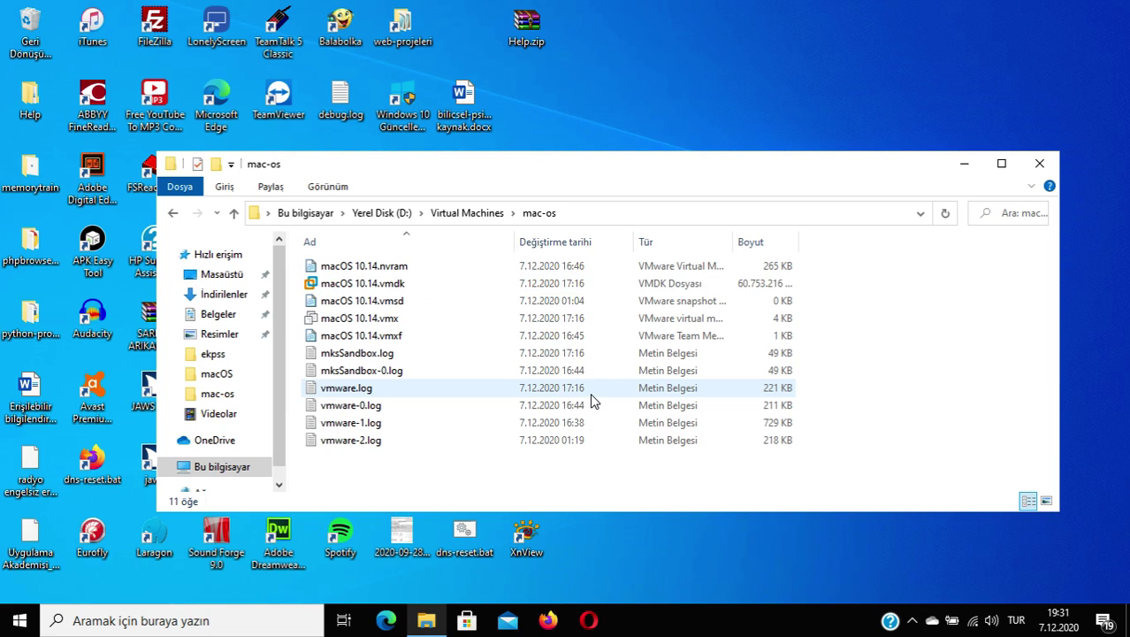
Open the macOS 10.14.vmx virtual machine file from the mac-os folder in VMware Workstation.
key(Down)
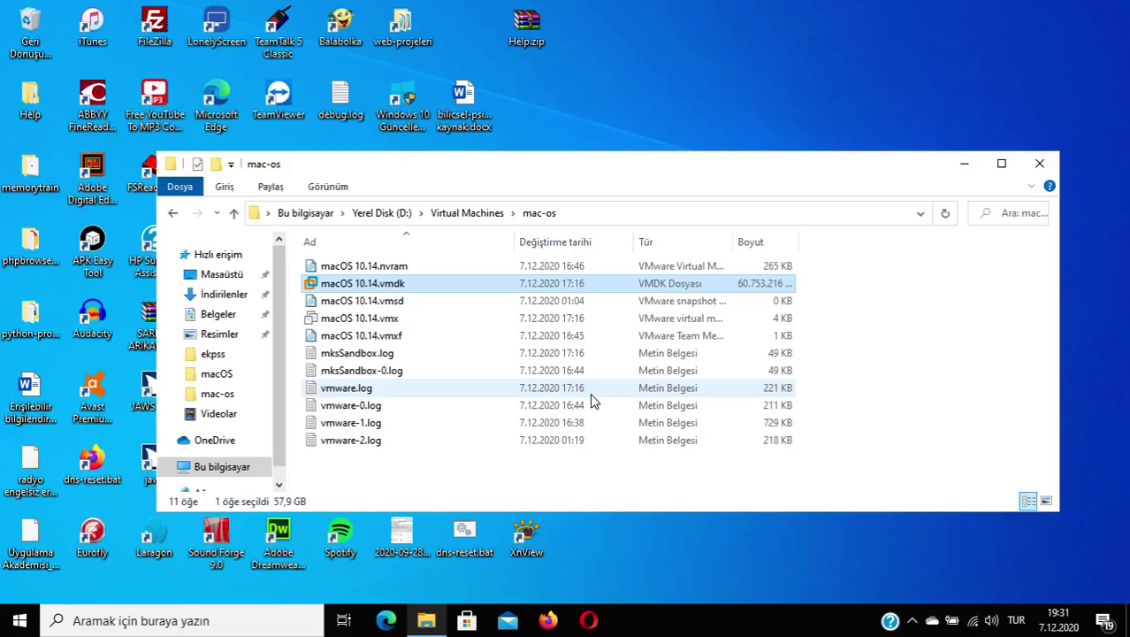
key(Down)
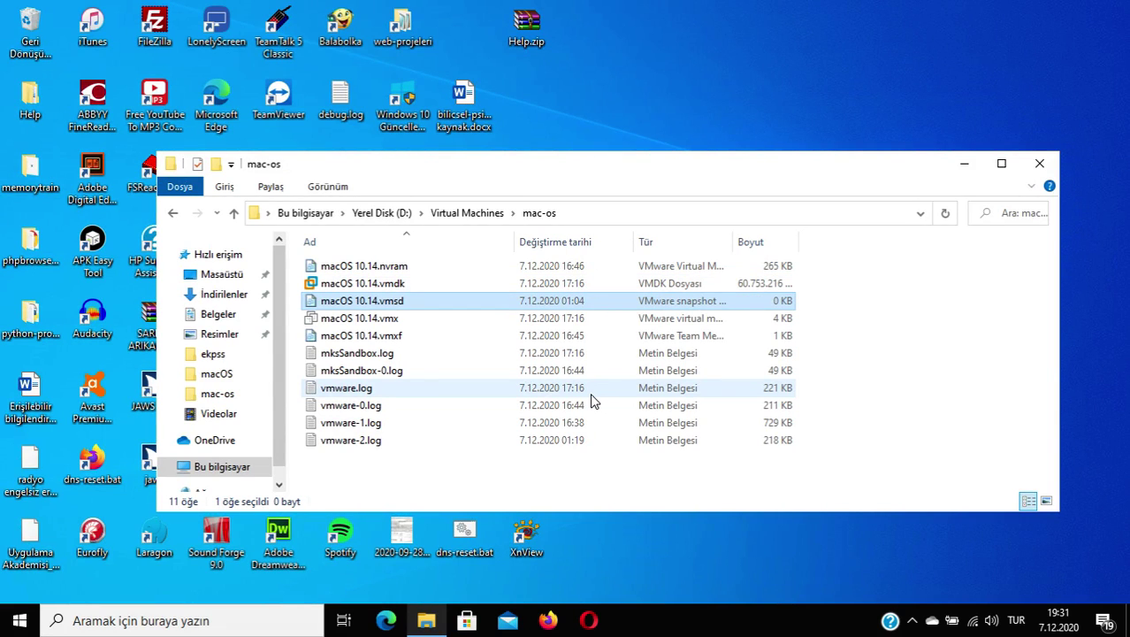
key(Down)
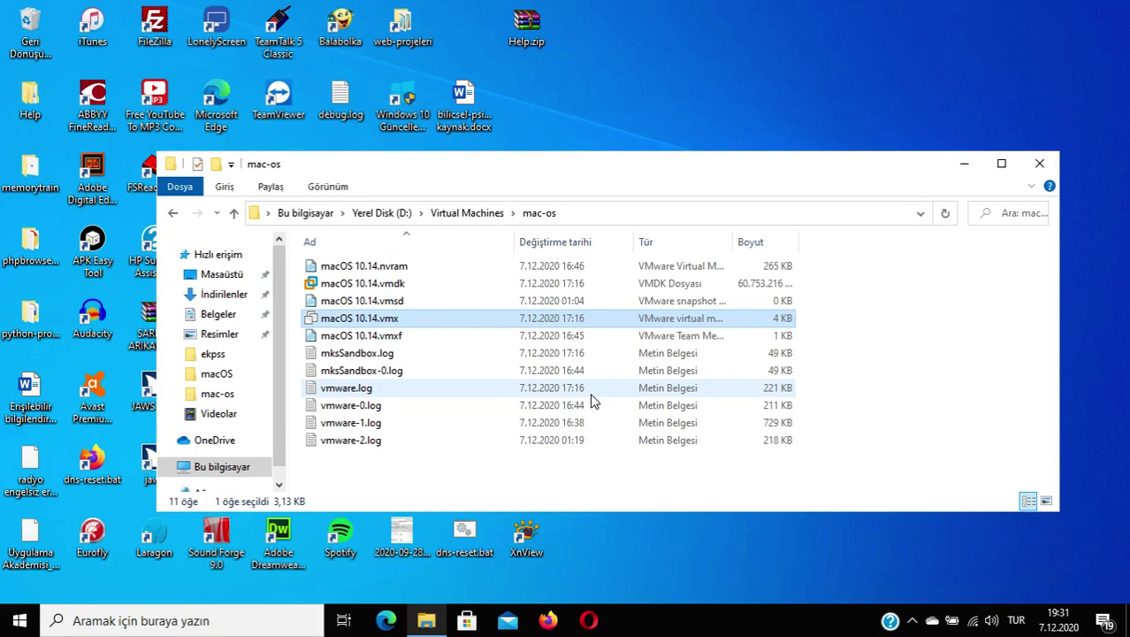
key(Return)
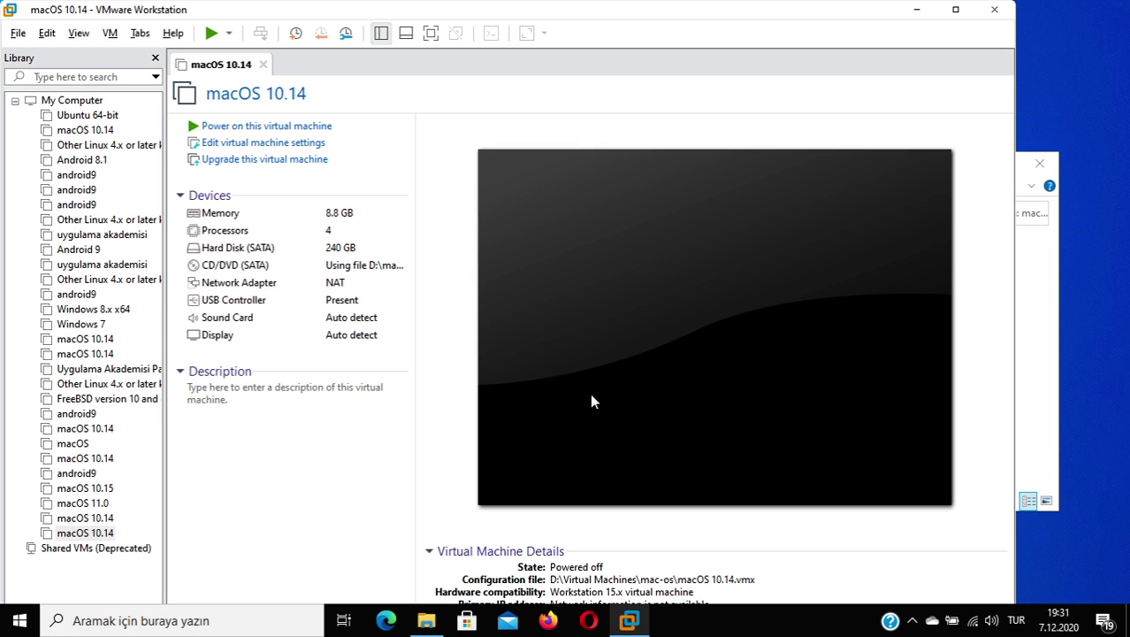
Start up the macOS 10.14 guest.
key(alt+f)
key(Right)
key(Right)
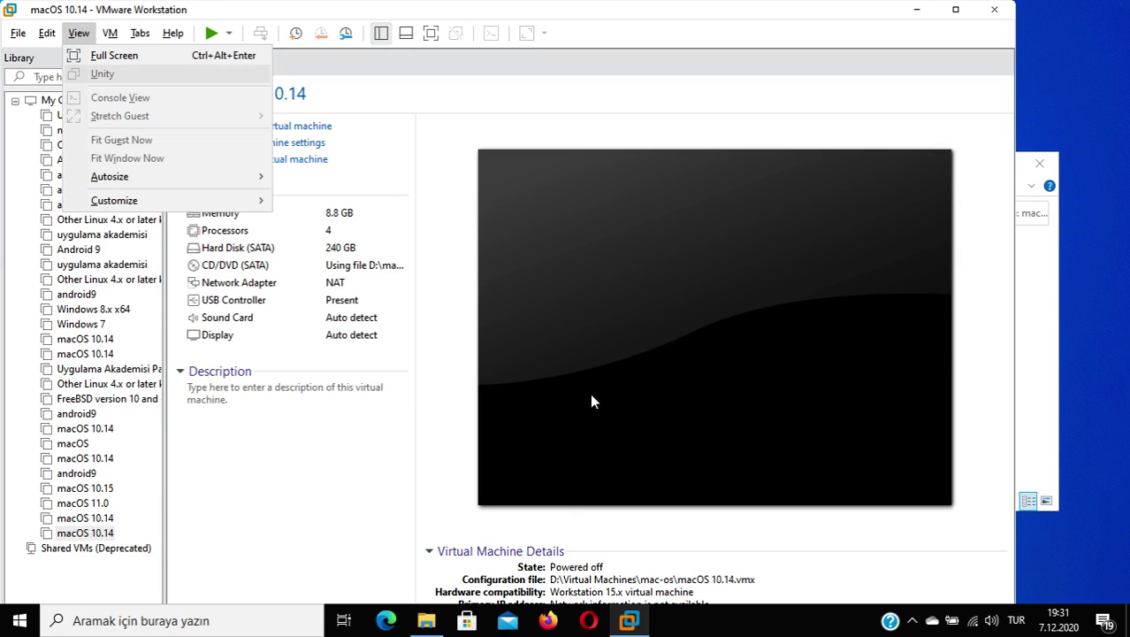
key(Right)
key(Down)
key(Up)
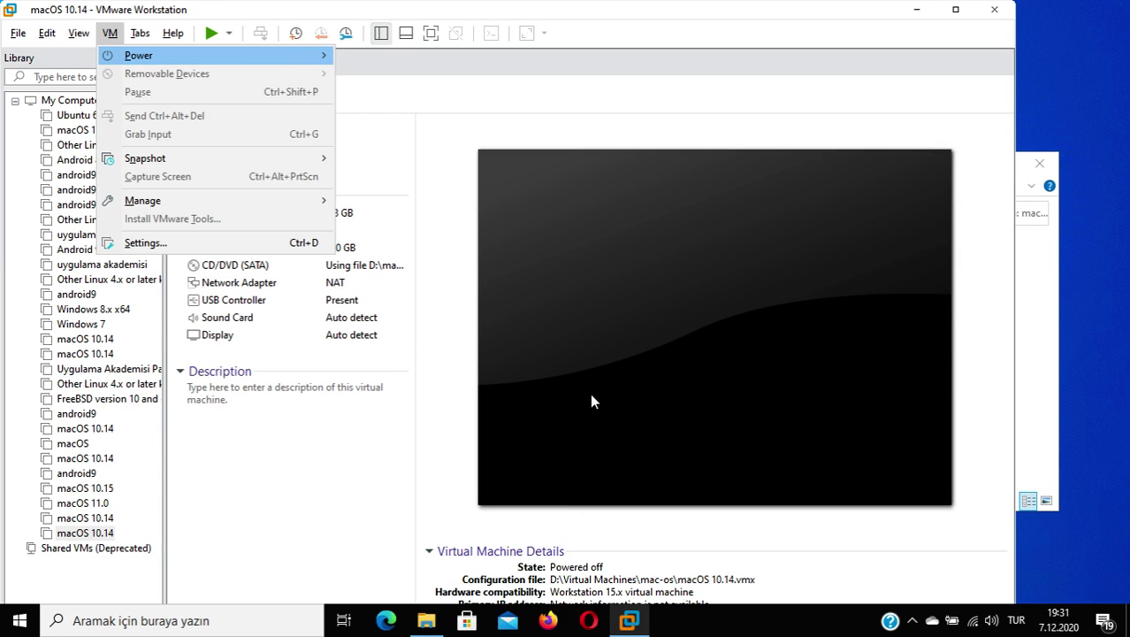
key(Right)
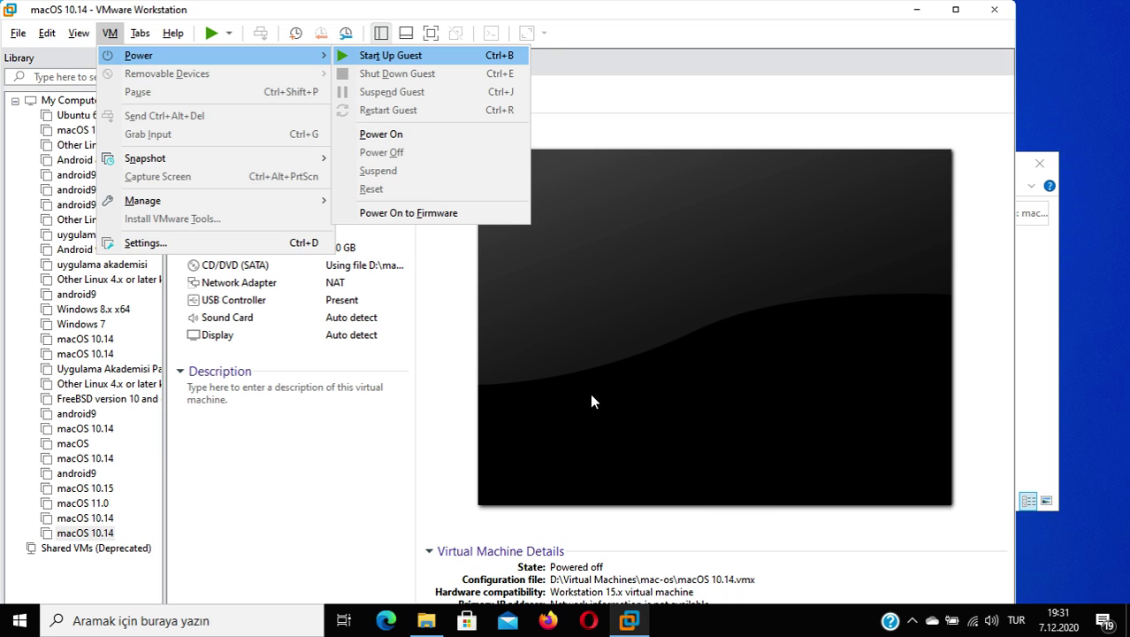
key(Return)
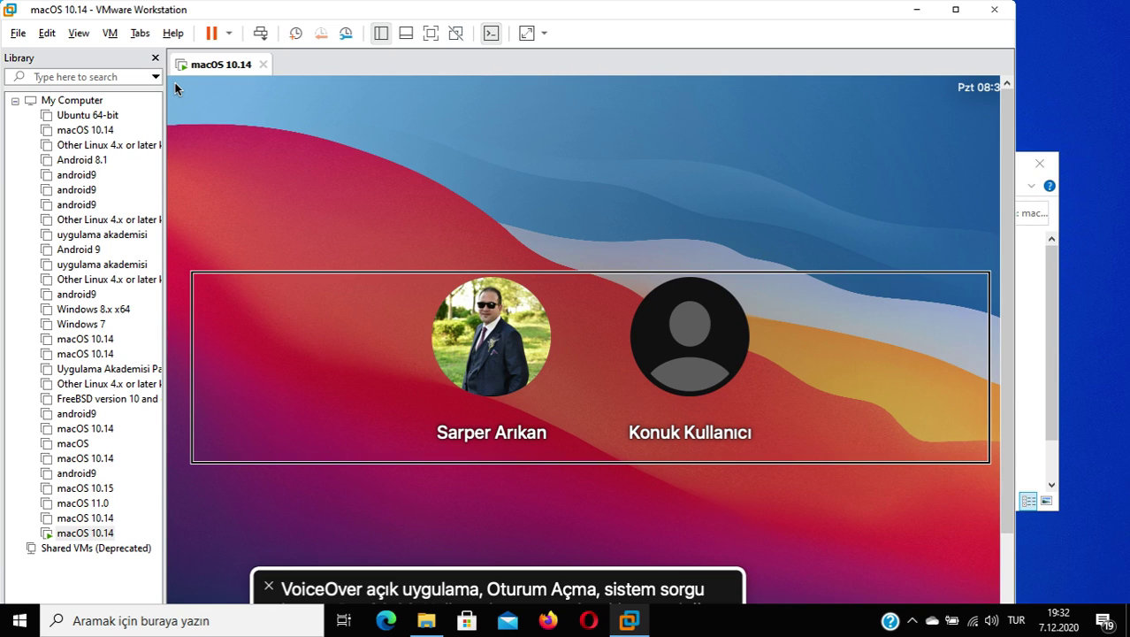
Enter the users group (Kullanıcılar) on the macOS login screen with VoiceOver and focus the personal account beside Konuk Kullanıcı.
key(Tab)
key(Tab)
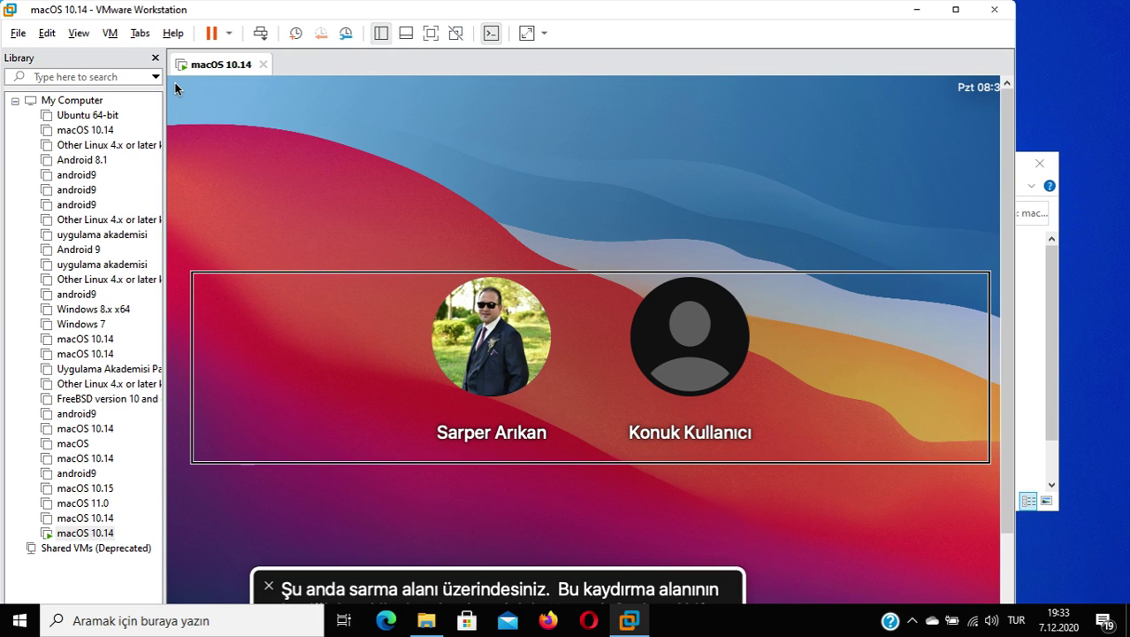
key(Tab)
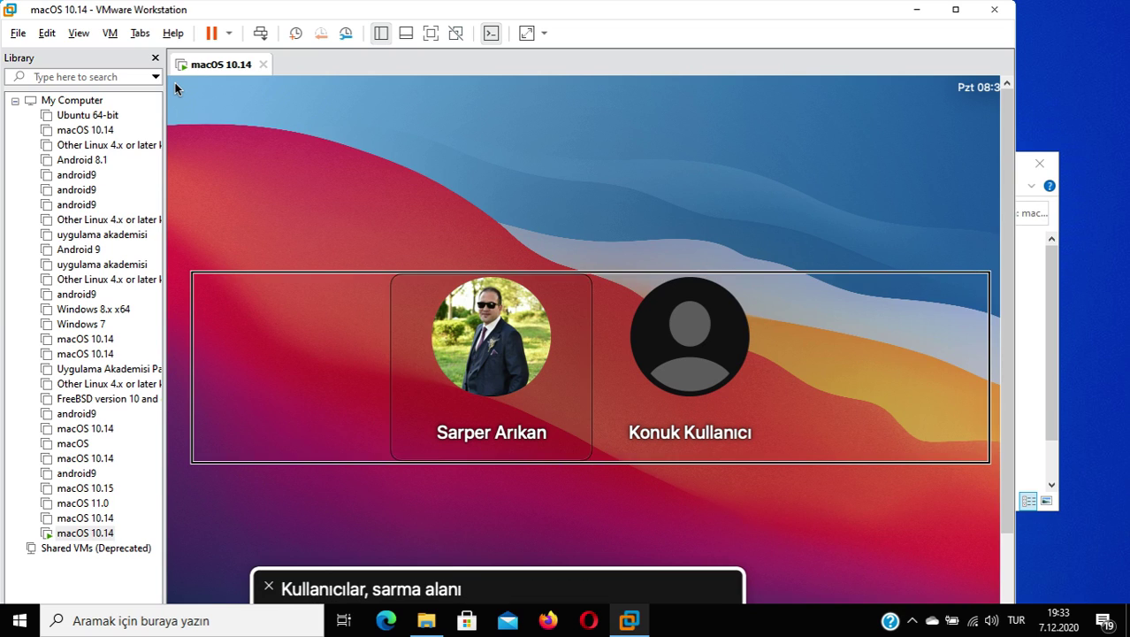
key(Tab)
key(shift+Tab)
key(Tab)
key(Tab)
key(Tab)
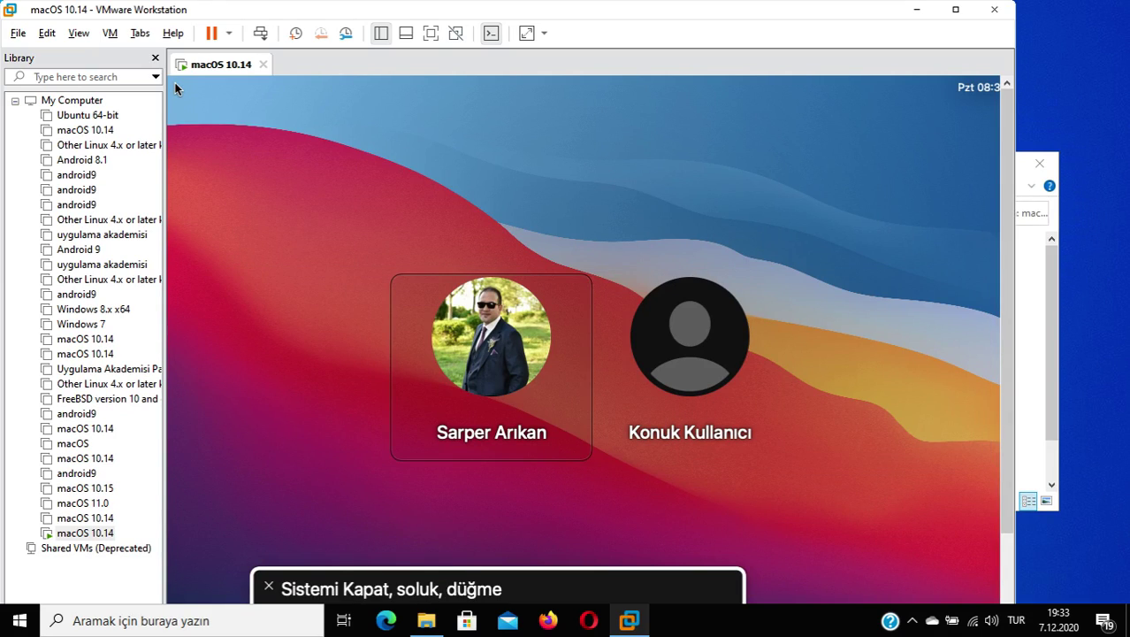
key(shift+Tab)
key(shift+Tab)
key(shift+Tab)
key(ctrl+alt+shift+Down)
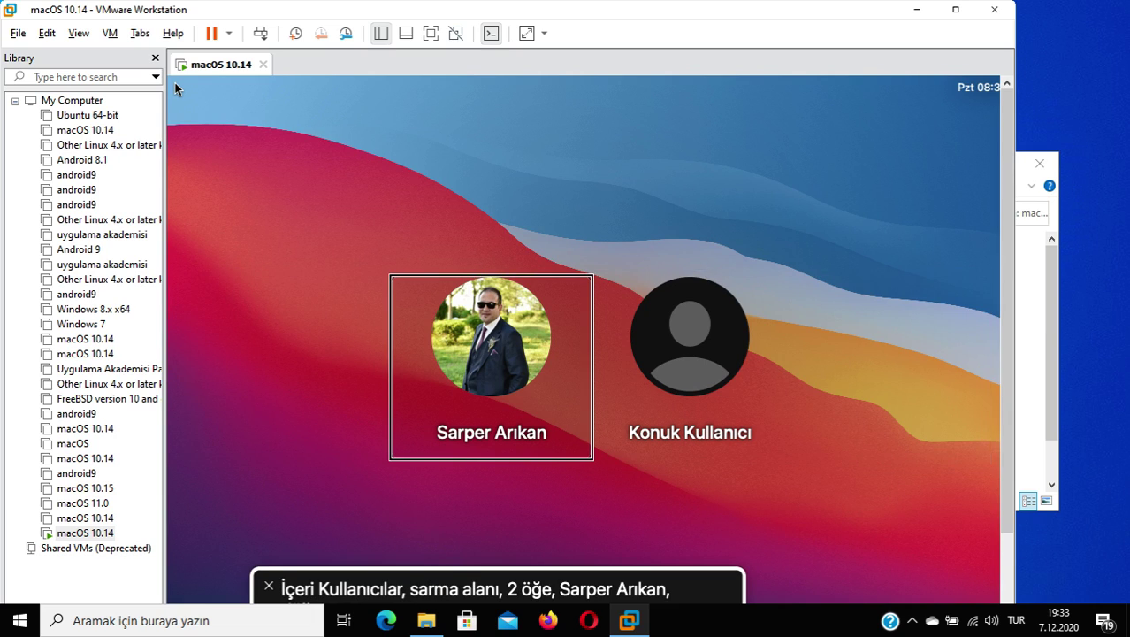
key(ctrl+alt+Right)
key(ctrl+alt+Left)
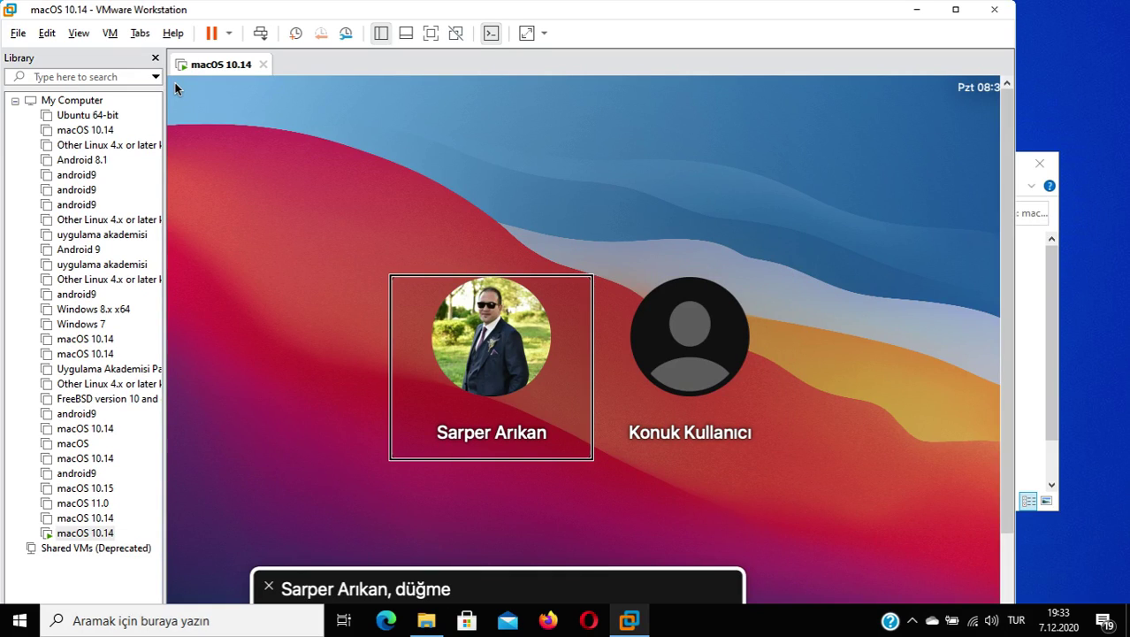
Log in to the personal account on the macOS login screen with the account password.
key(Return)
text(******)
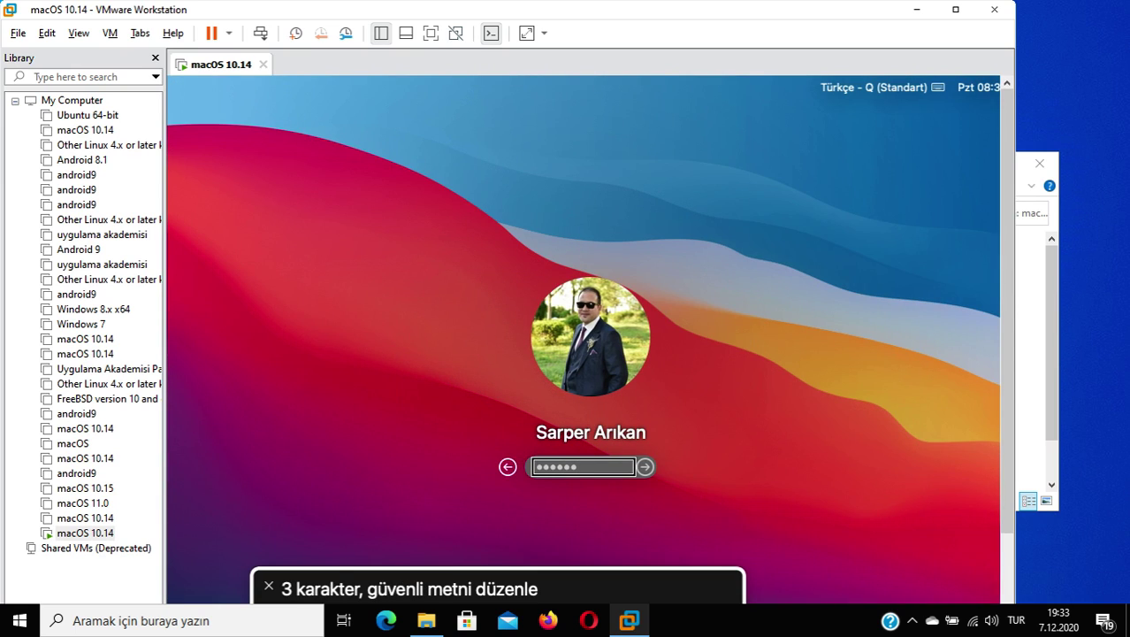
key(Tab)
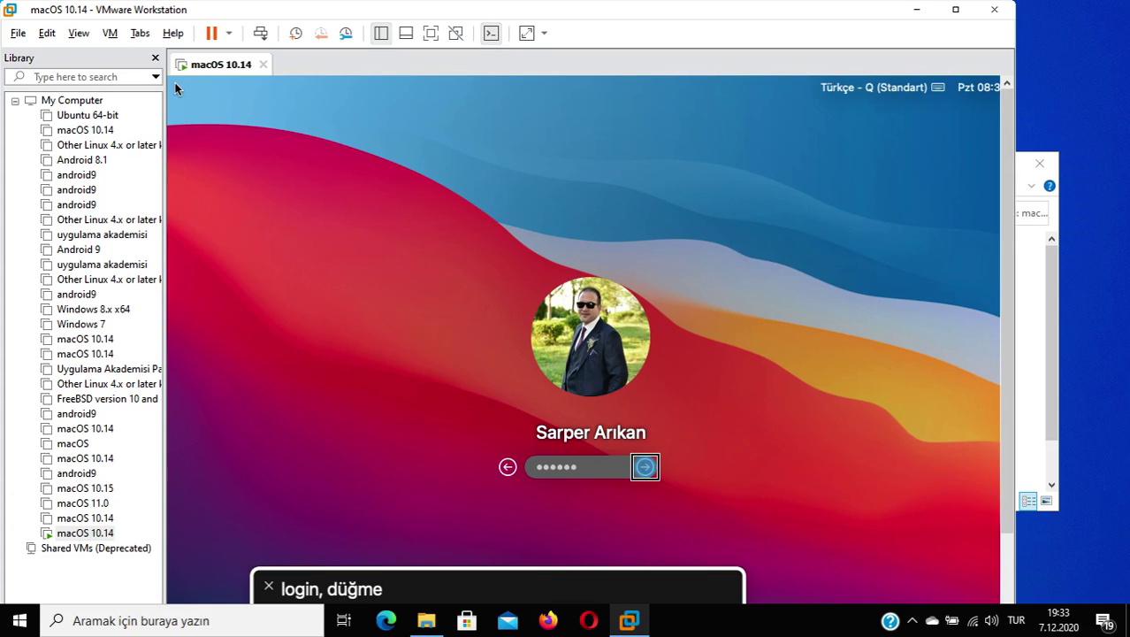
key(space)
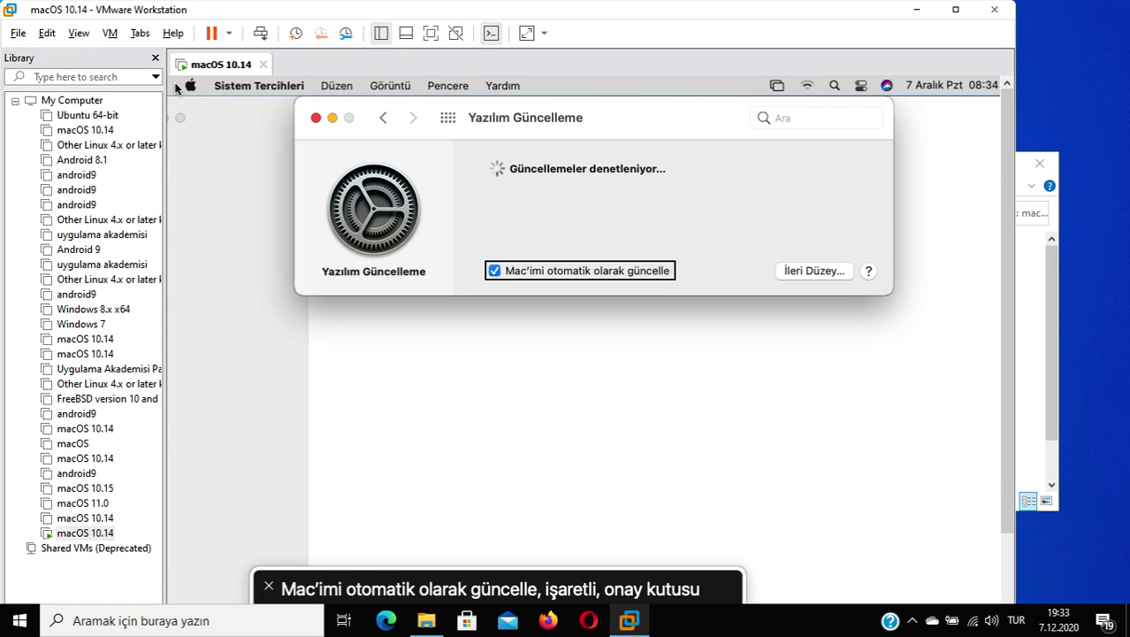
Close the App Store and the System Preferences (Sistem Tercihleri) software update window to return to the Finder desktop.
key(ctrl+alt+Right)
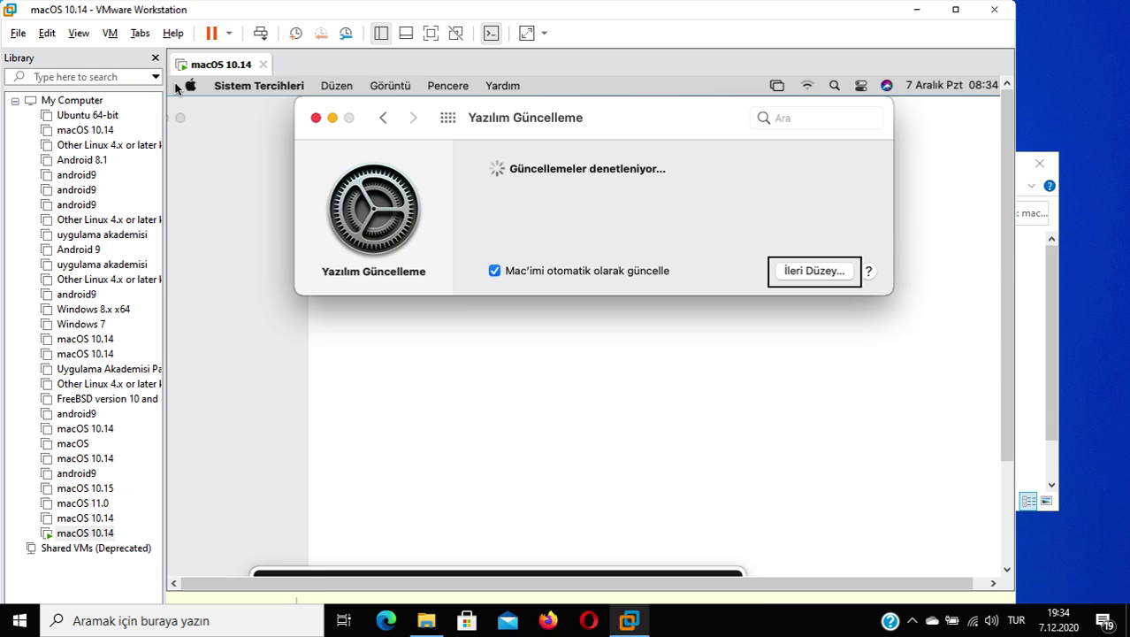
key(super+Tab)
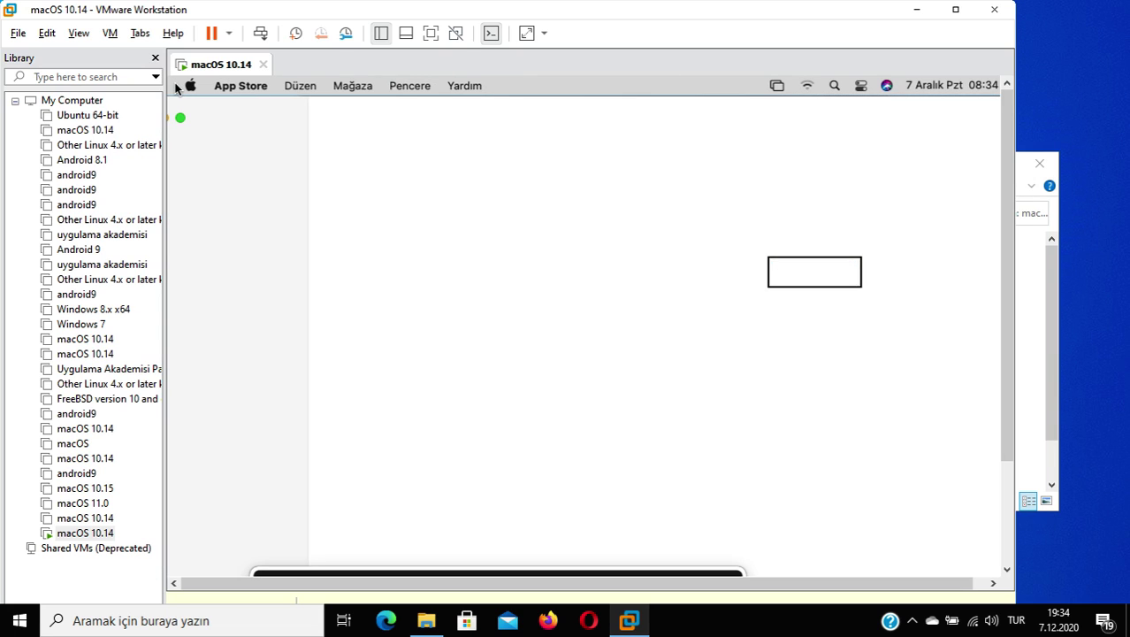
key(super+Tab)
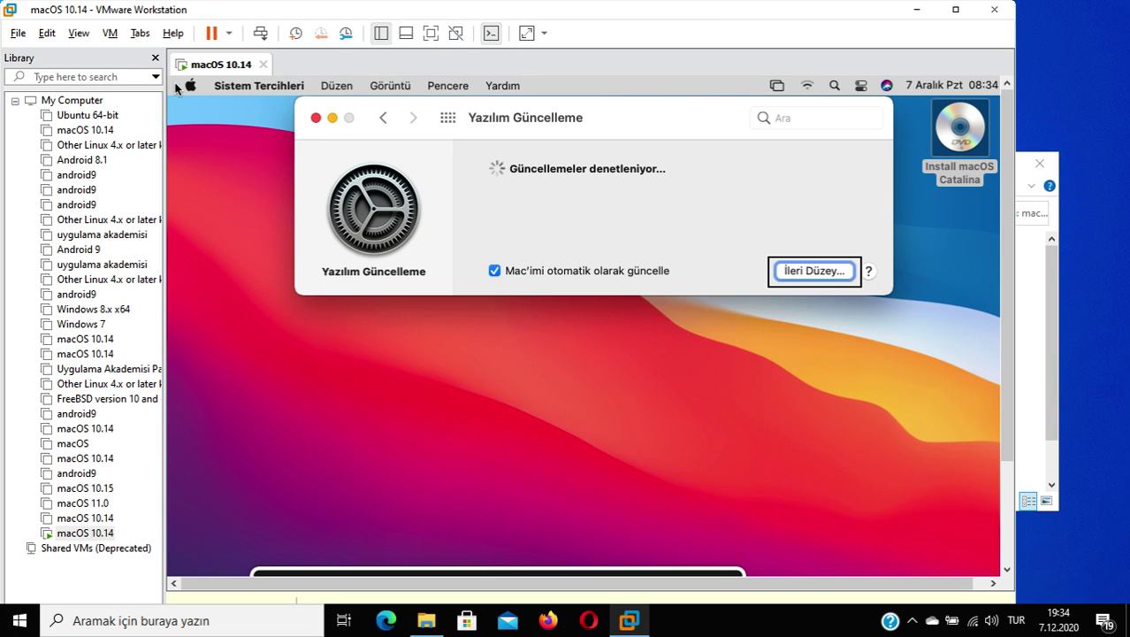
key(super+q)
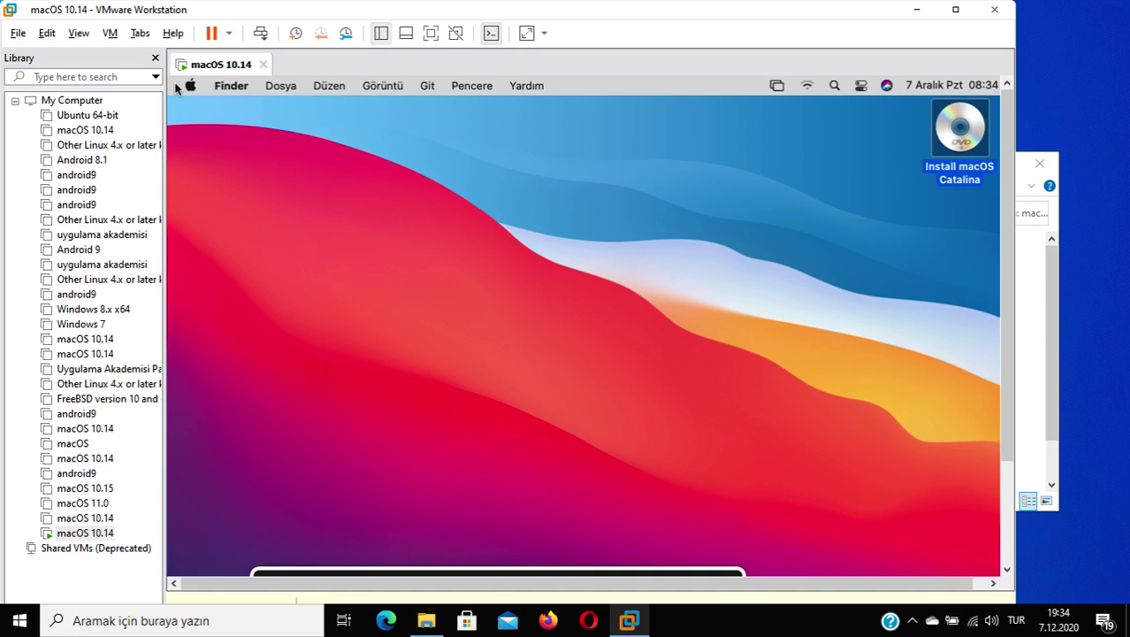
Open Launchpad and go through the installed macOS applications one by one with VoiceOver.
key(F4)
key(Right)
key(Right)
key(Right)
key(Right)
key(Right)
key(Right)
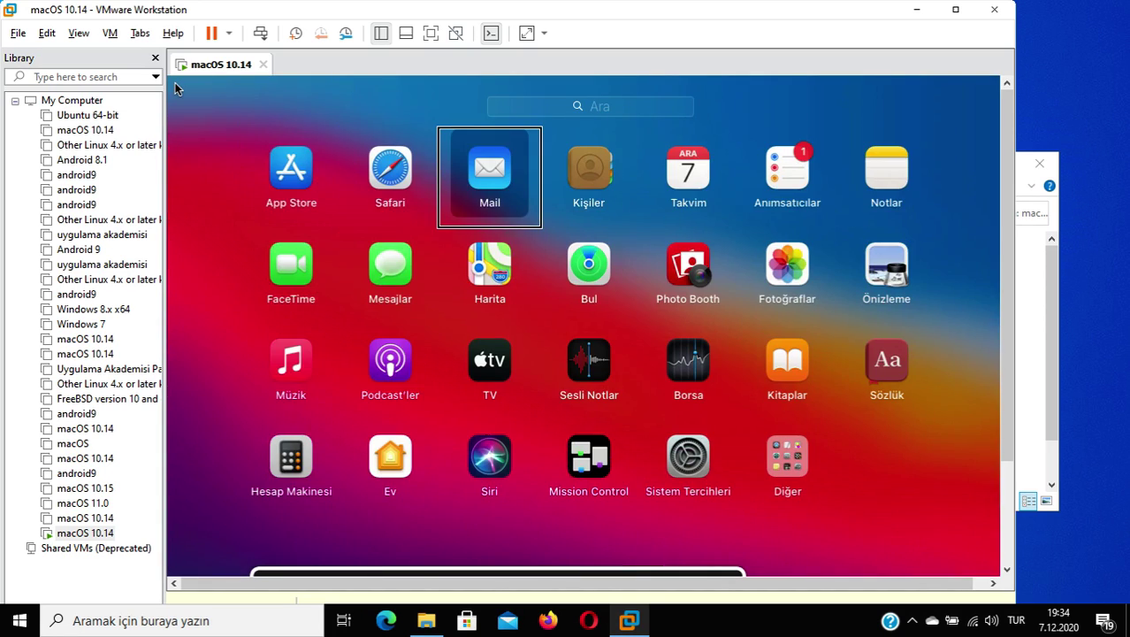
key(Right)
key(Right)
key(Right)
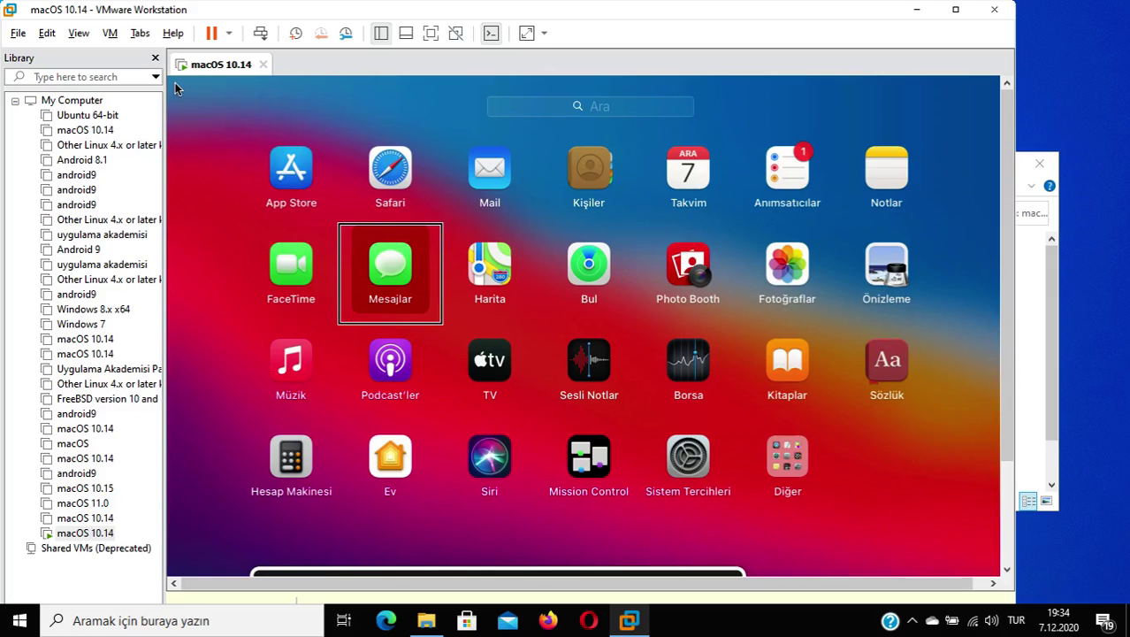
key(Right)
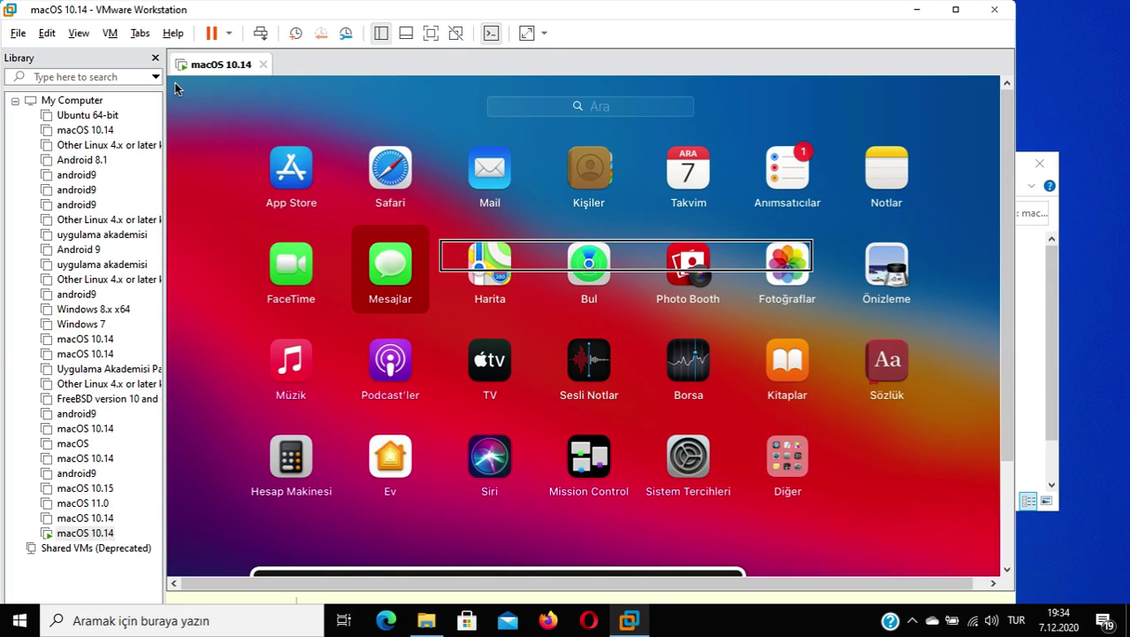
key(Right)
key(Right)
key(Right)
key(Right)
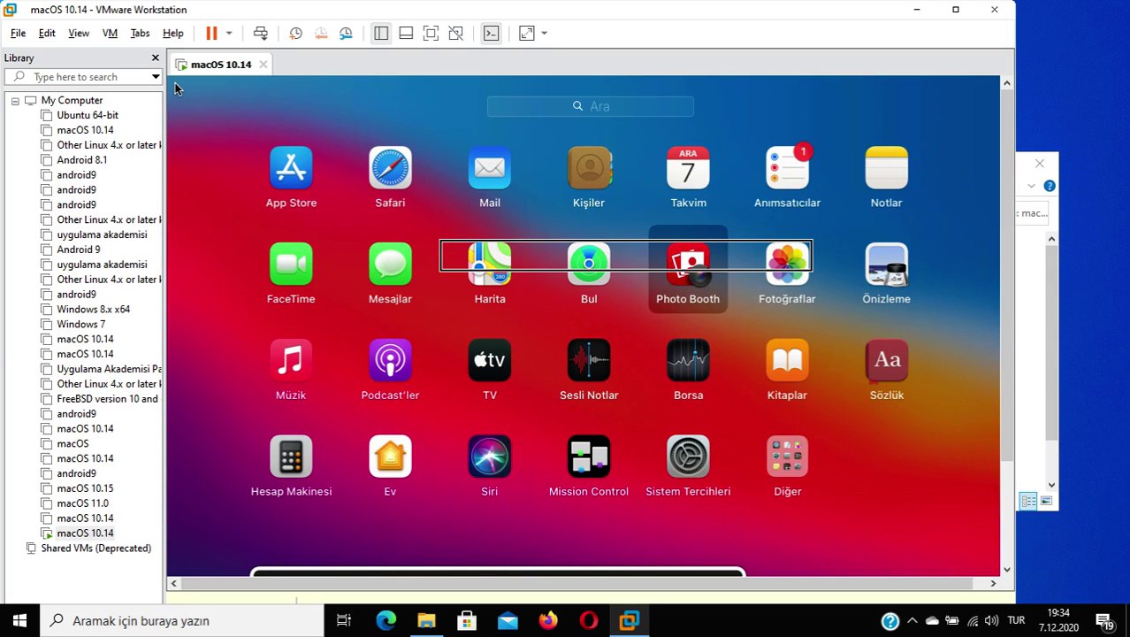
key(Right)
key(Right)
key(Right)
key(Right)
key(Right)
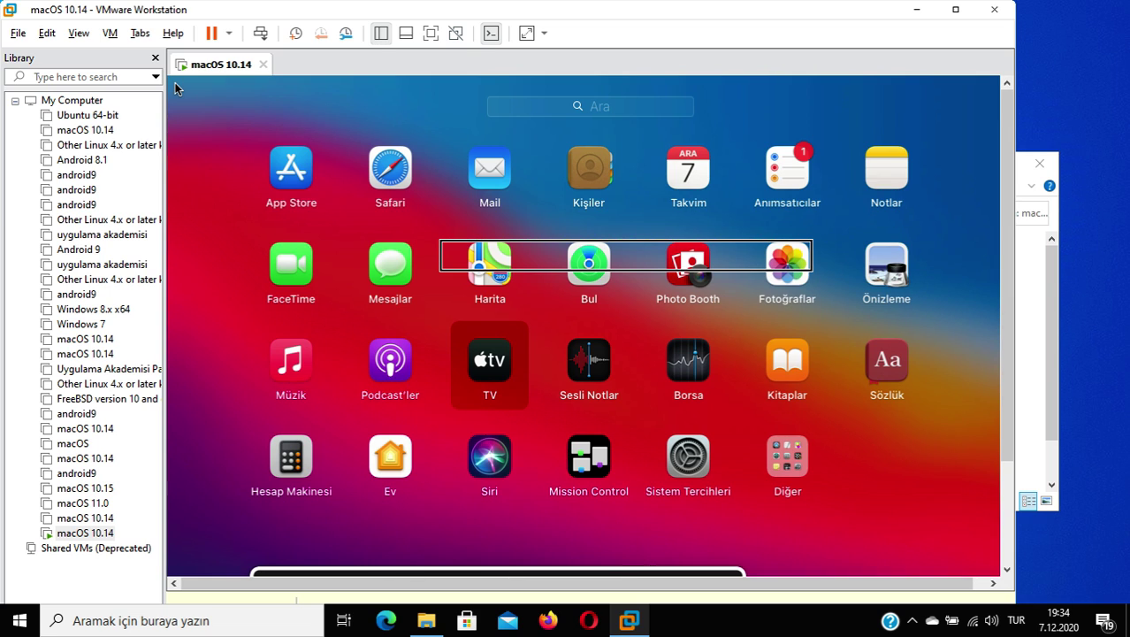
key(Right)
key(Right)
key(Right)
key(Right)
key(Right)
key(Right)
key(Right)
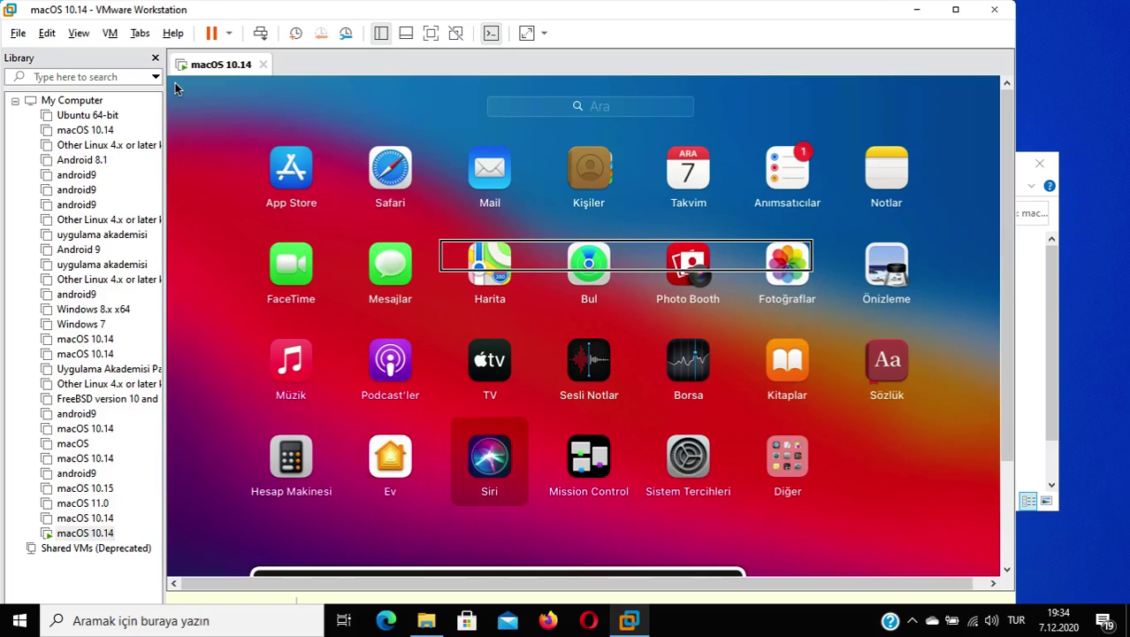
Launch Siri from Launchpad.
key(Right)
key(Left)
key(Left)
key(Return)
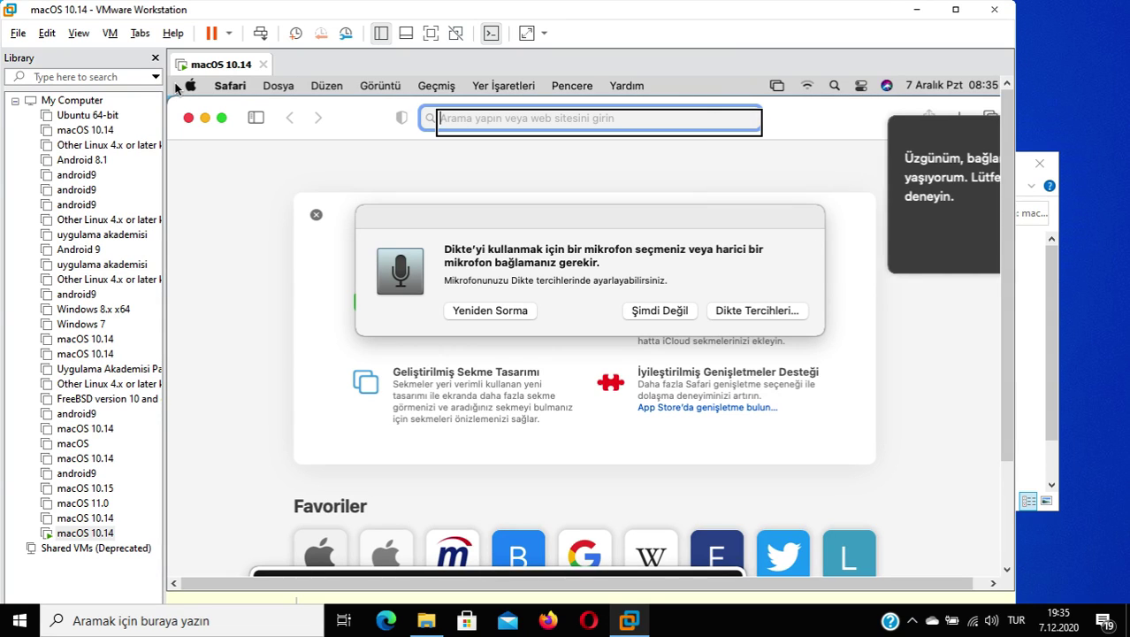
key(Tab)
key(Tab)
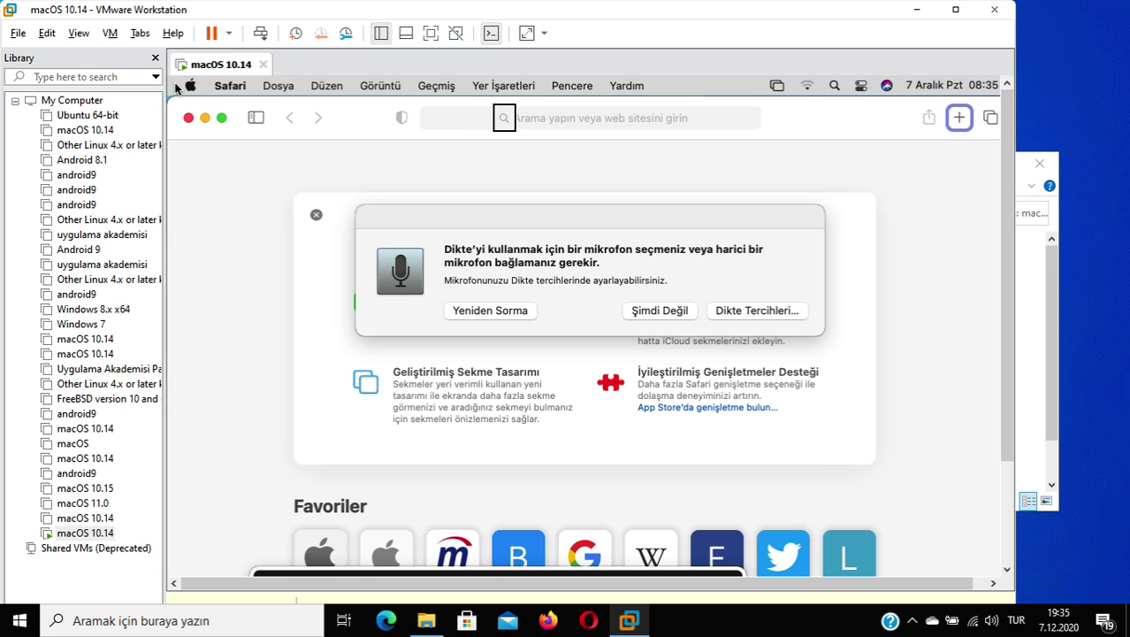
key(Tab)
key(Tab)
key(shift+Tab)
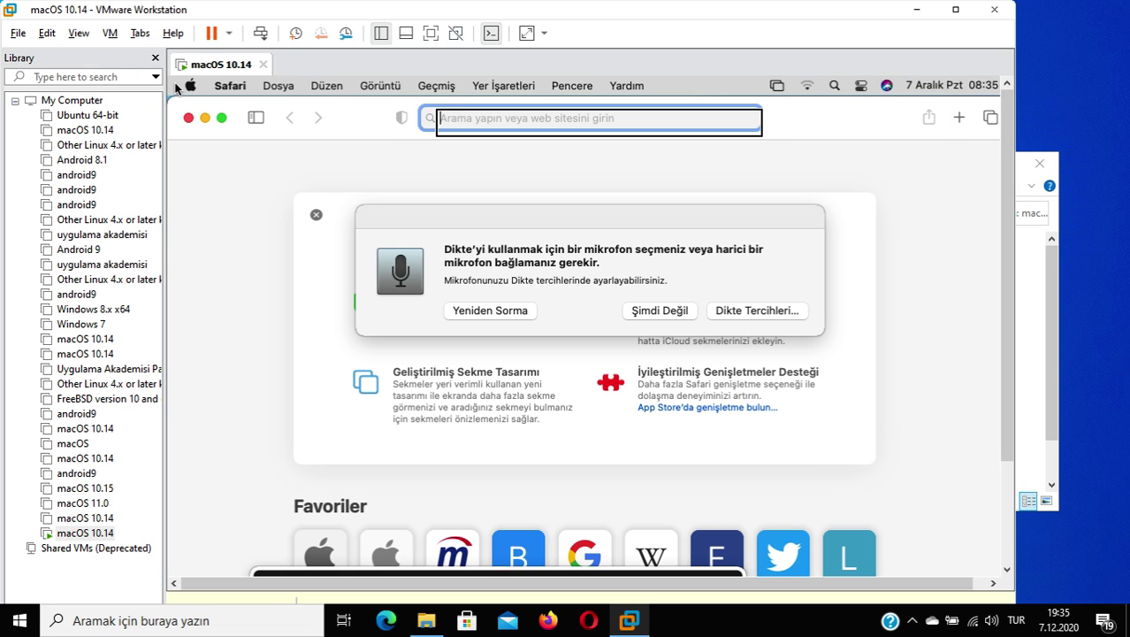
text(w)
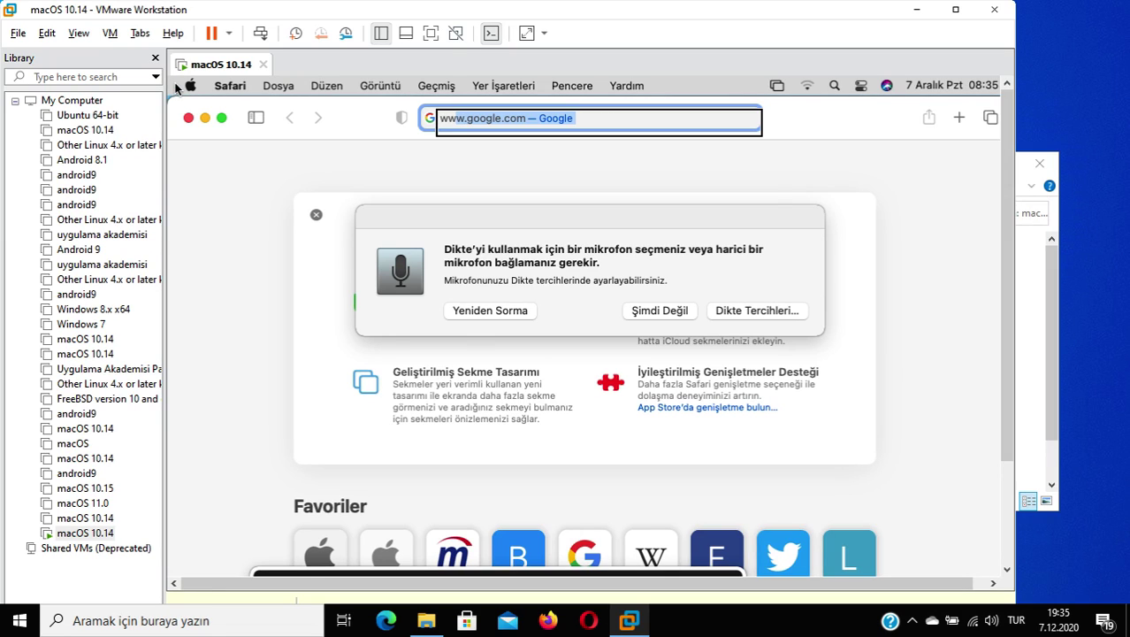
text(ww.google.com)
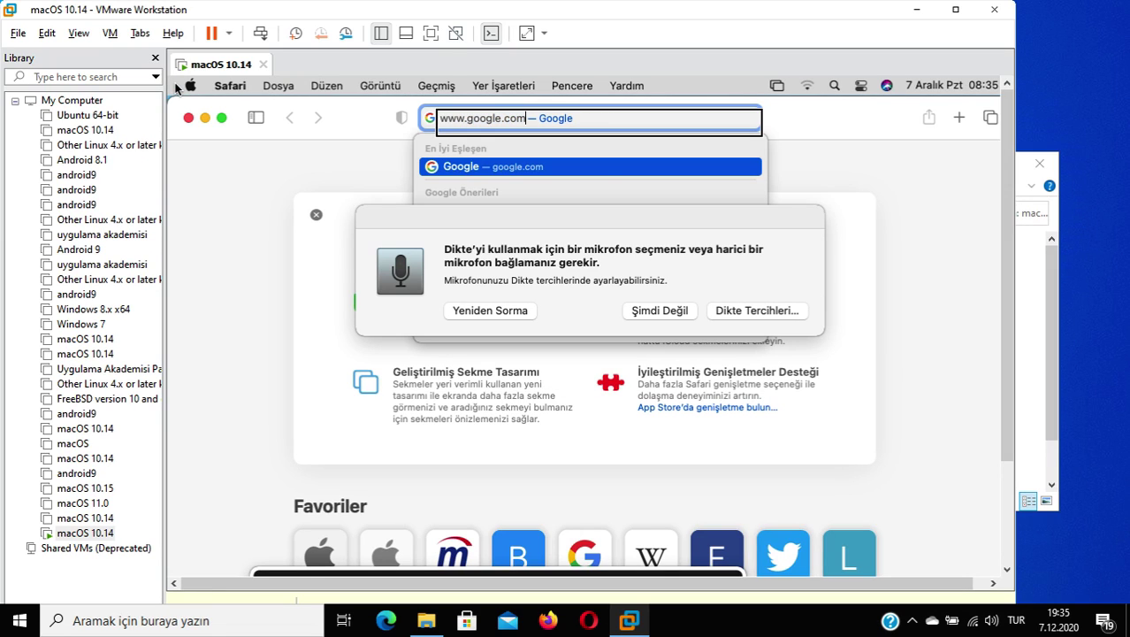
key(Return)
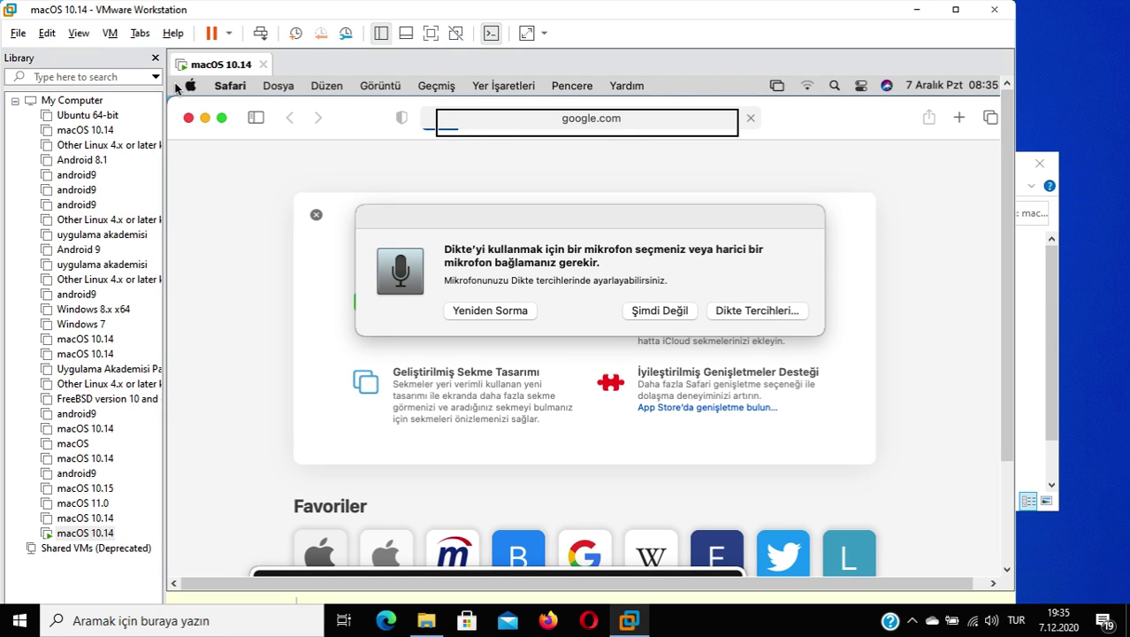
Examine Safari's toolbar controls and the elements of the Google home page with VoiceOver.
key(Tab)
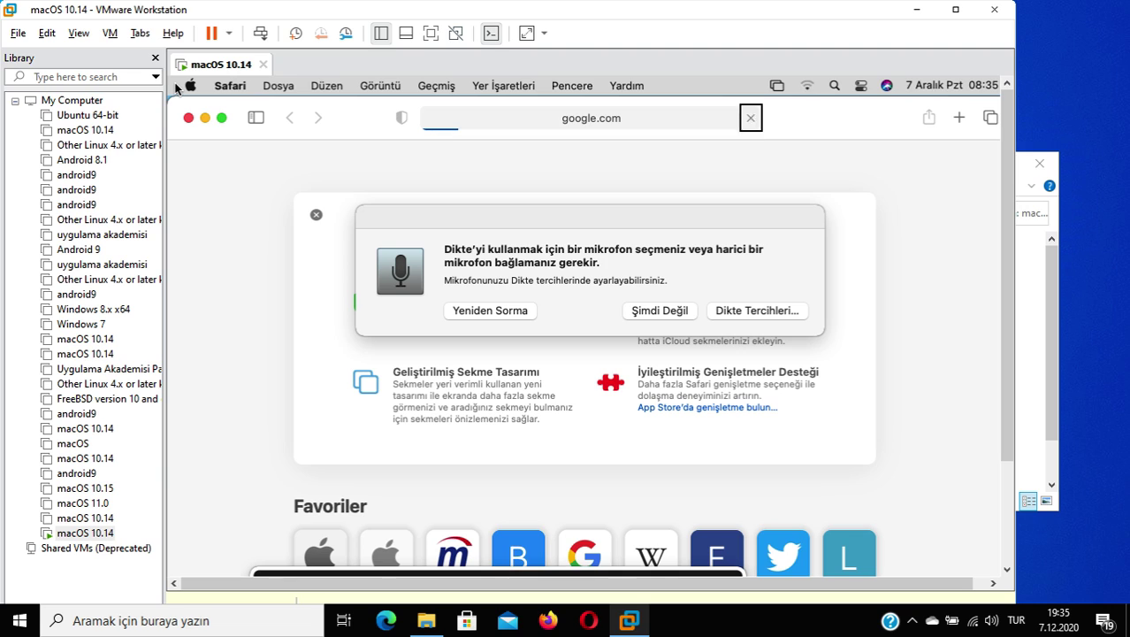
key(Tab)
key(shift+Tab)
key(shift+Tab)
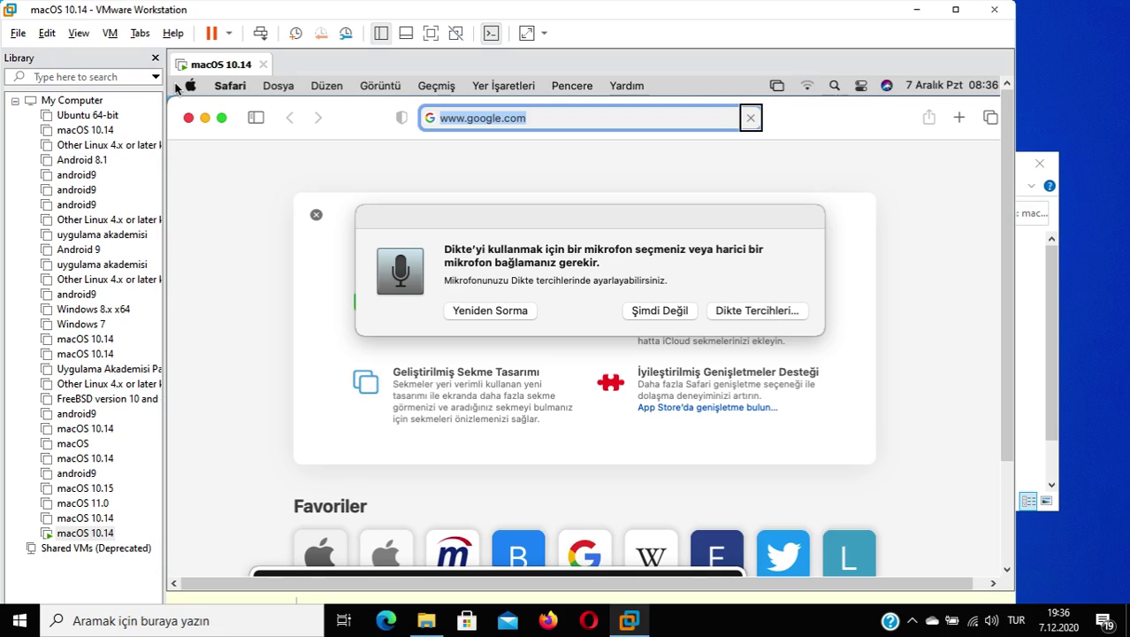
key(shift+Tab)
key(shift+Tab)
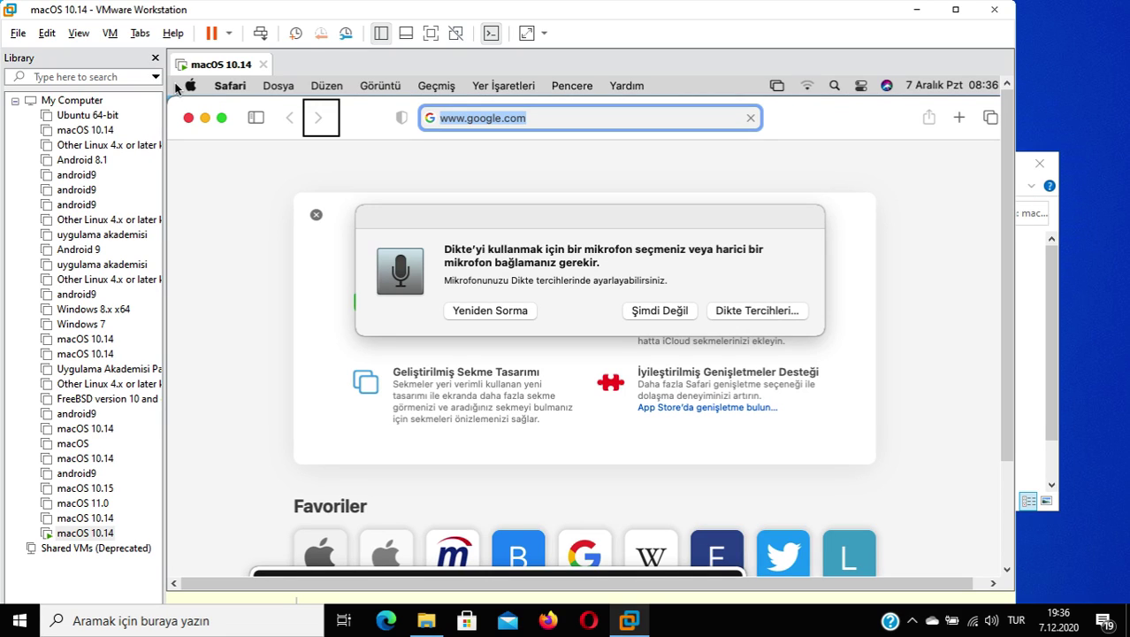
key(shift+Tab)
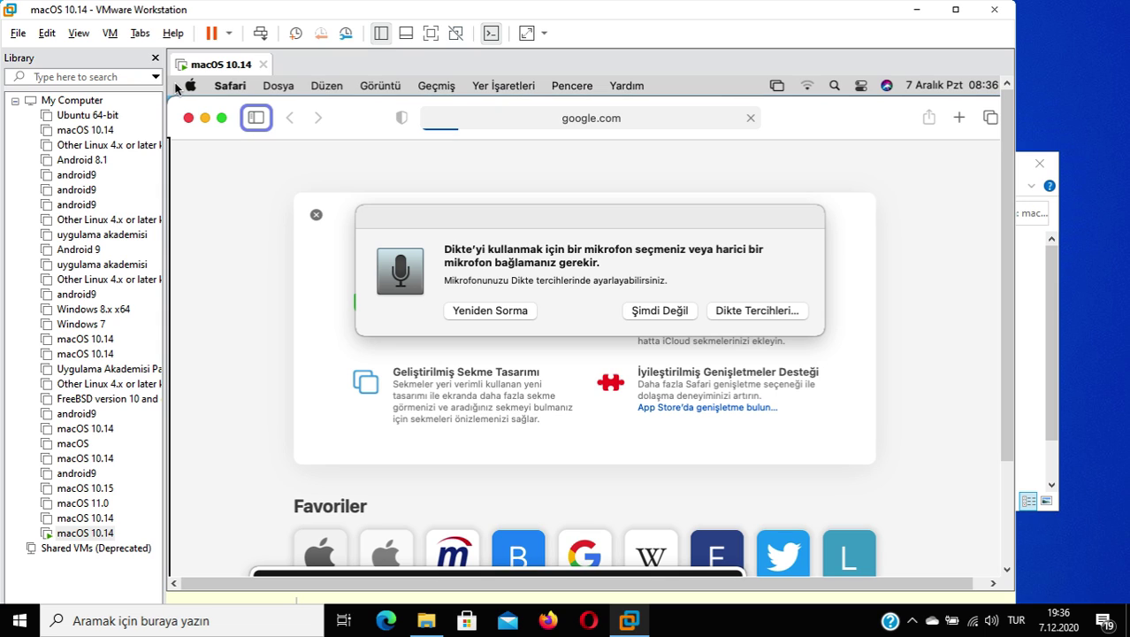
key(shift+Tab)
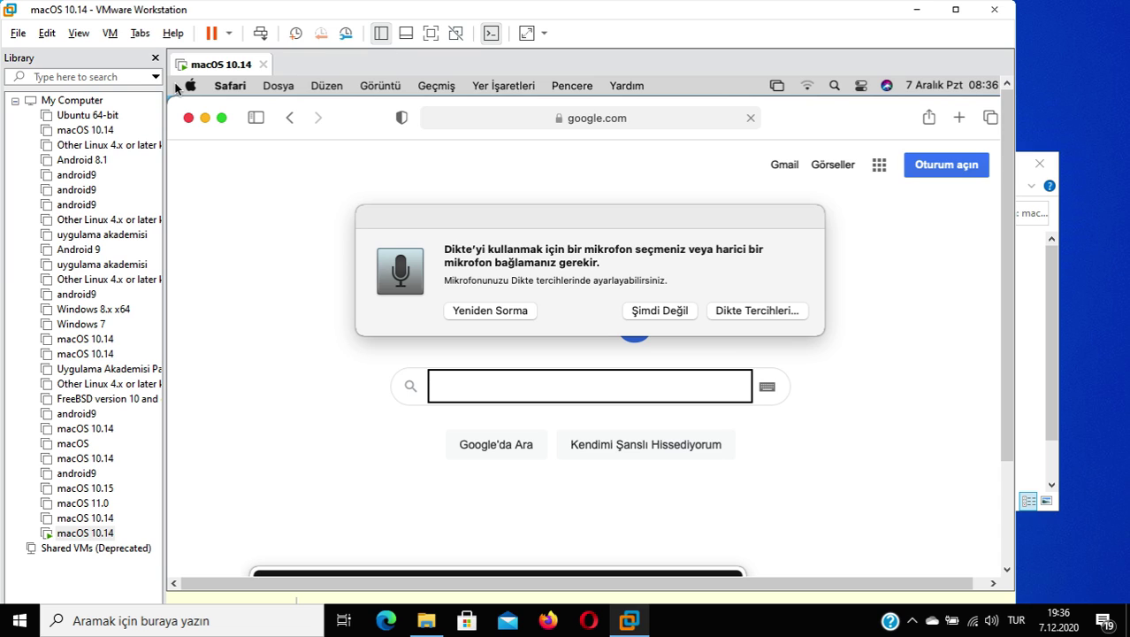
key(Tab)
key(Tab)
key(Tab)
key(Tab)
key(Tab)
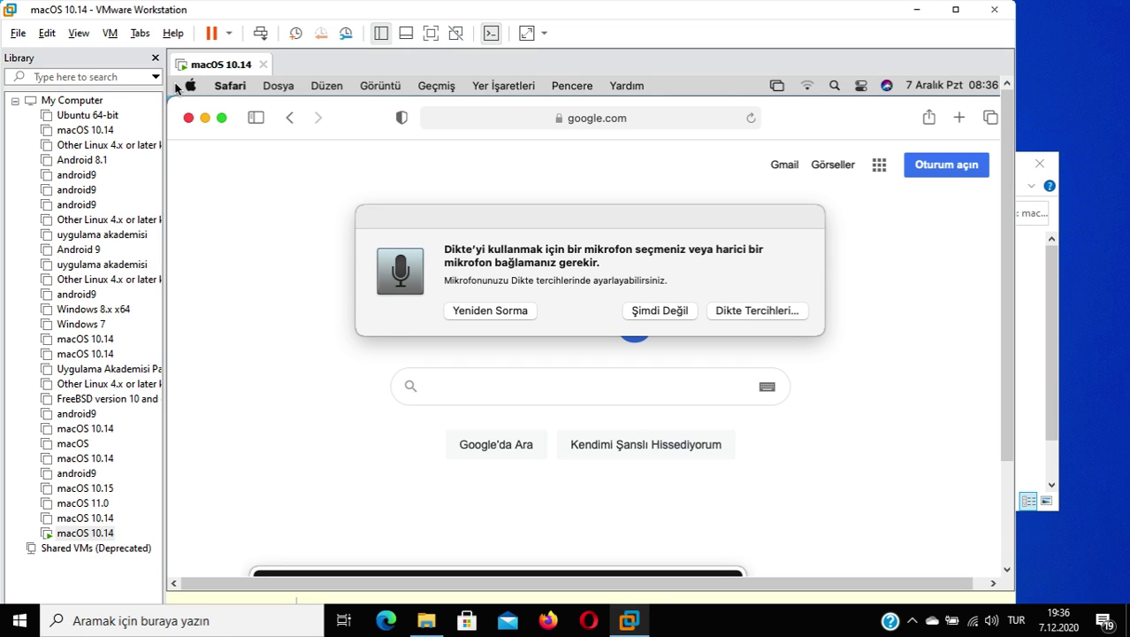
Browse the Commands Help (Komutlar Yardım) categories in VoiceOver Help (VoiceOver Yardım) as far as Bul, and close the help.
key(ctrl+alt+h)
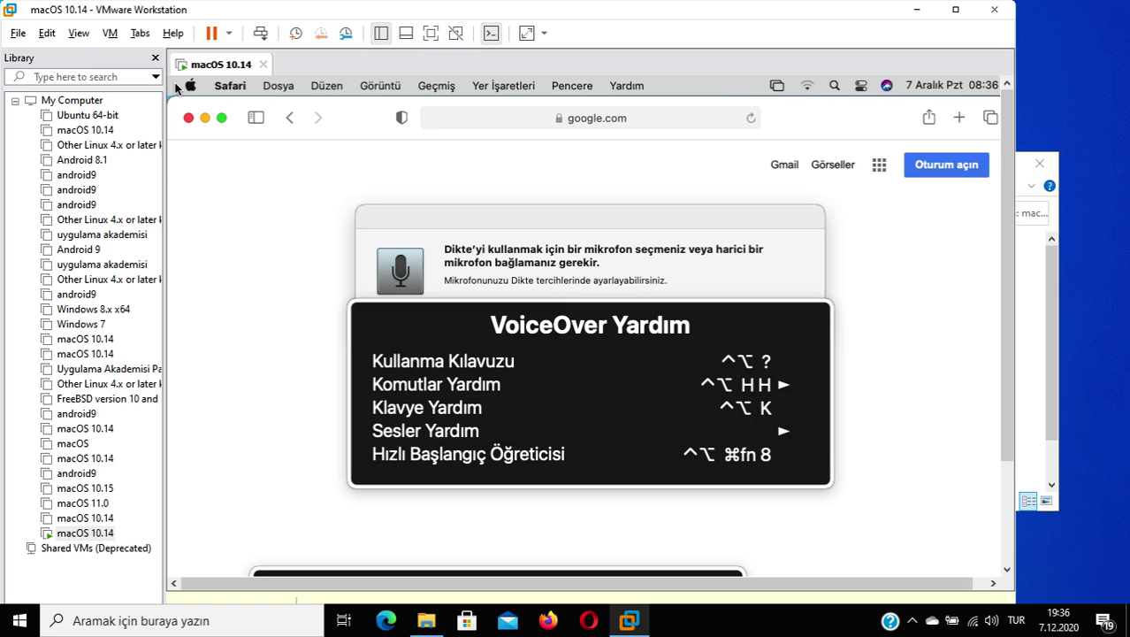
key(Down)
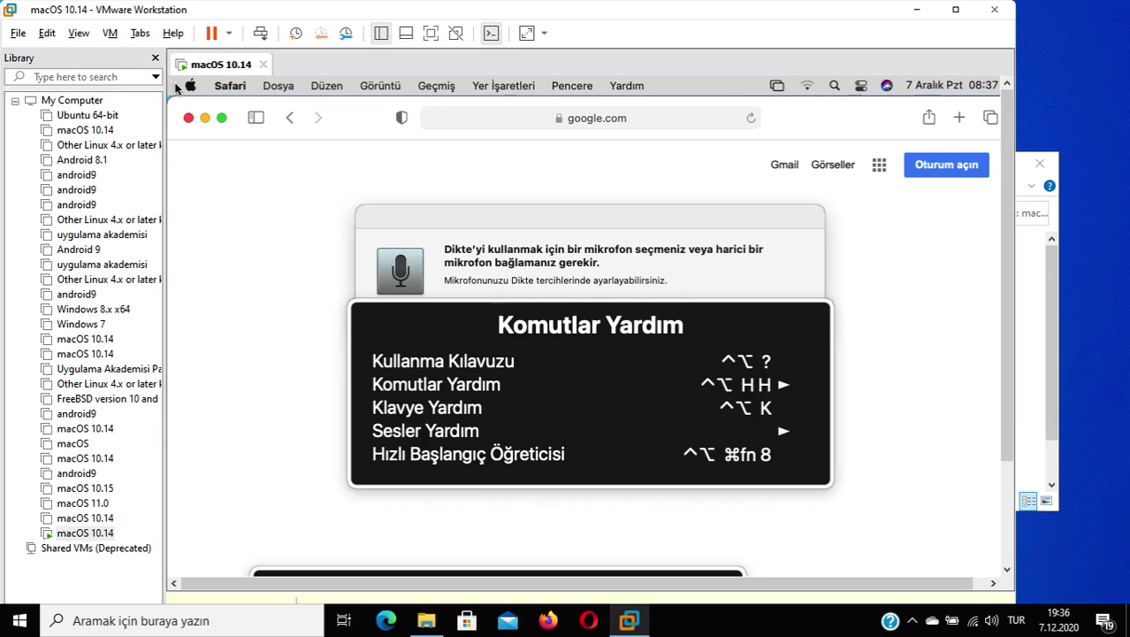
key(Right)
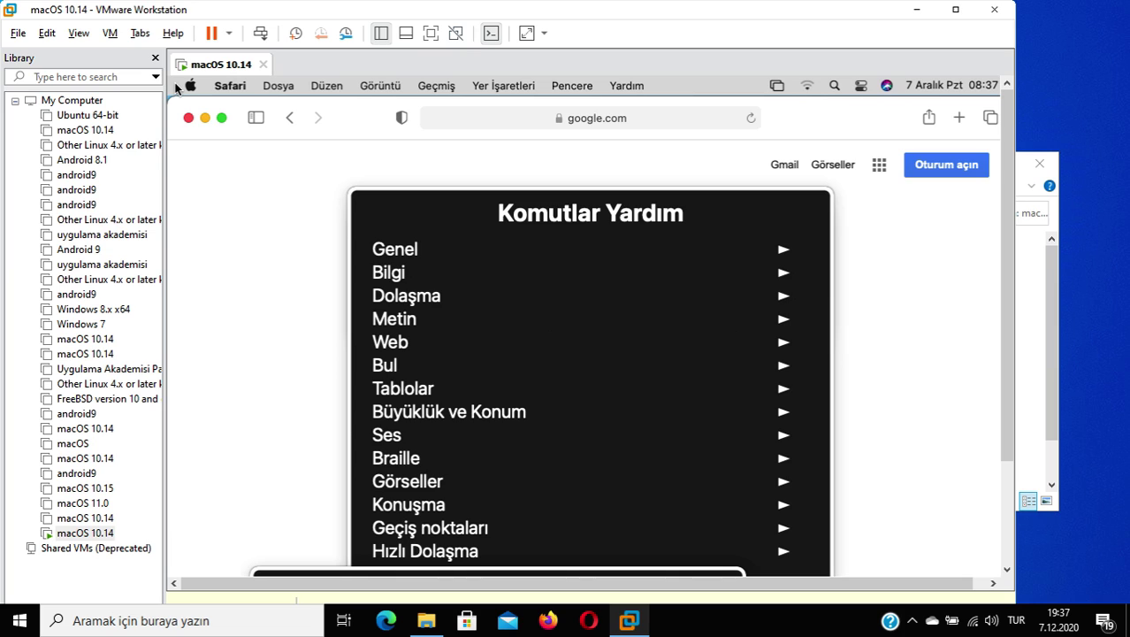
key(Down)
key(Down)
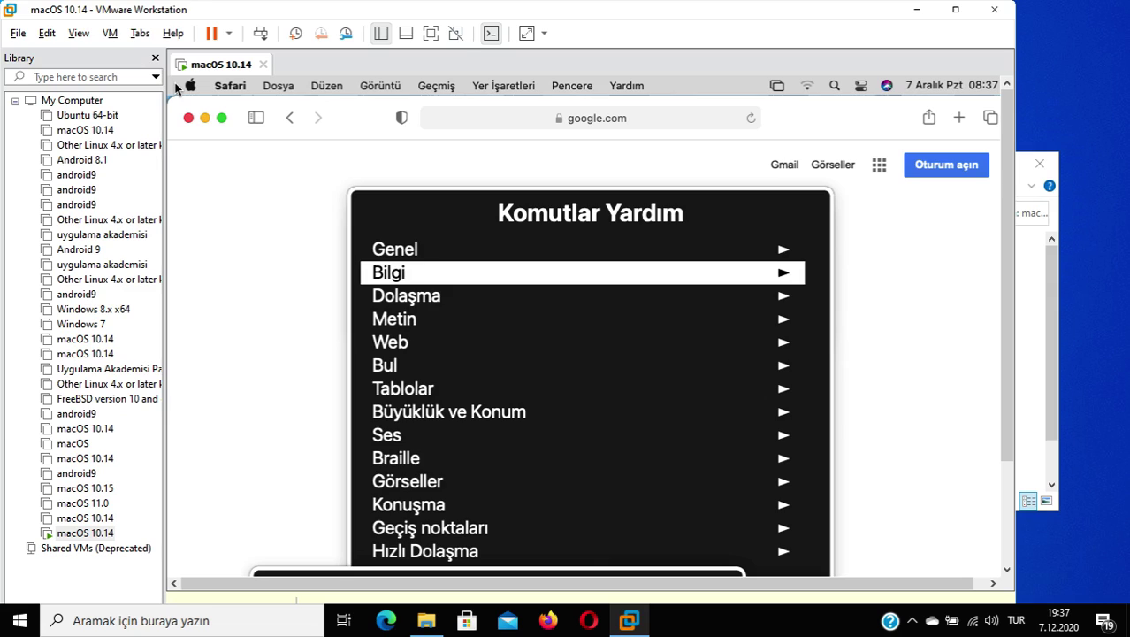
key(Down)
key(Down)
key(Down)
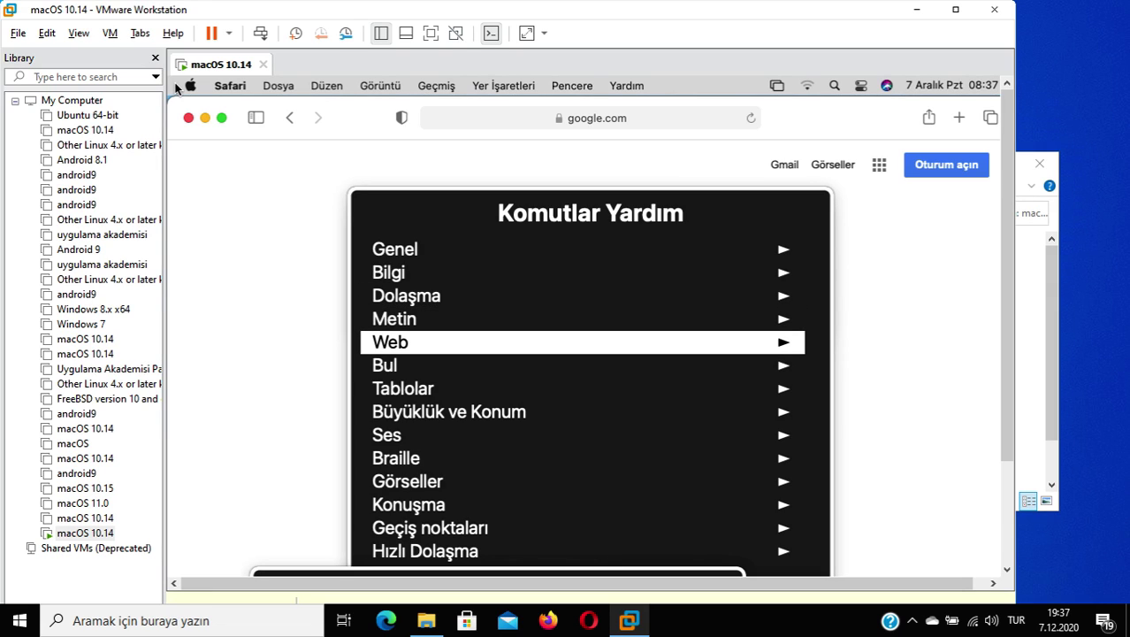
key(Down)
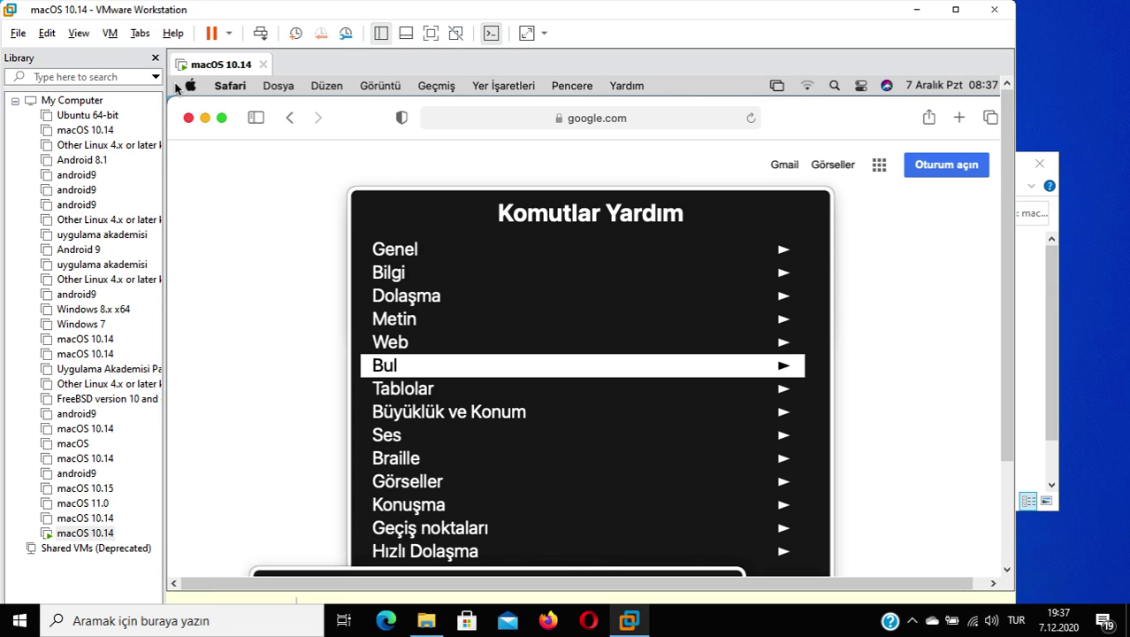
key(Escape)
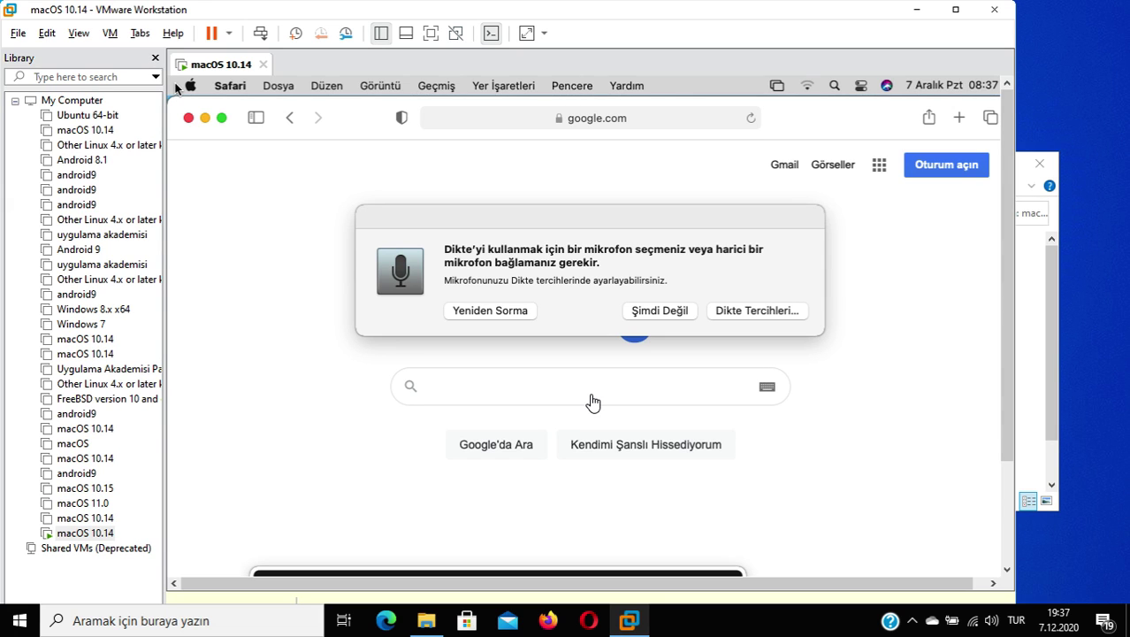
Leave the macOS guest and show the Windows host desktop.
key(super+alt+d)
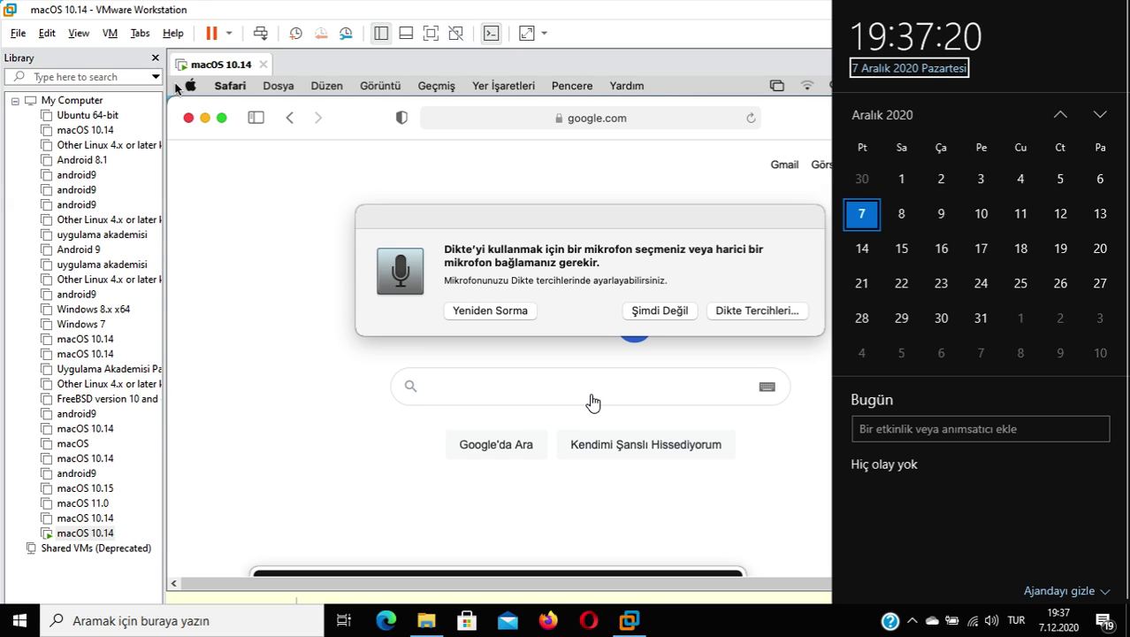
key(super+d)
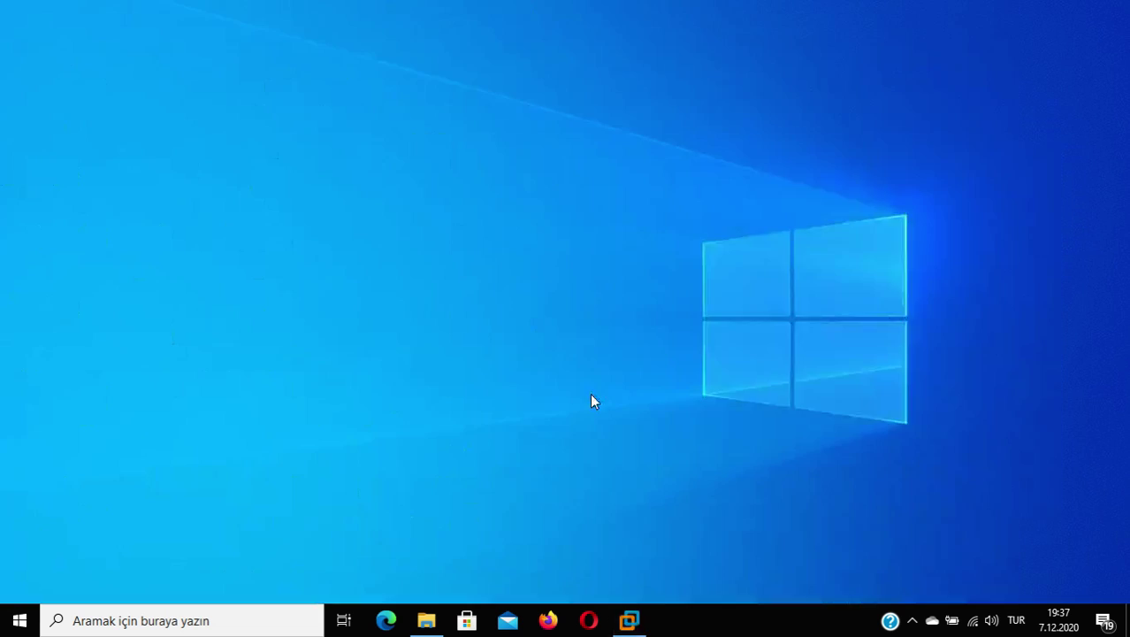